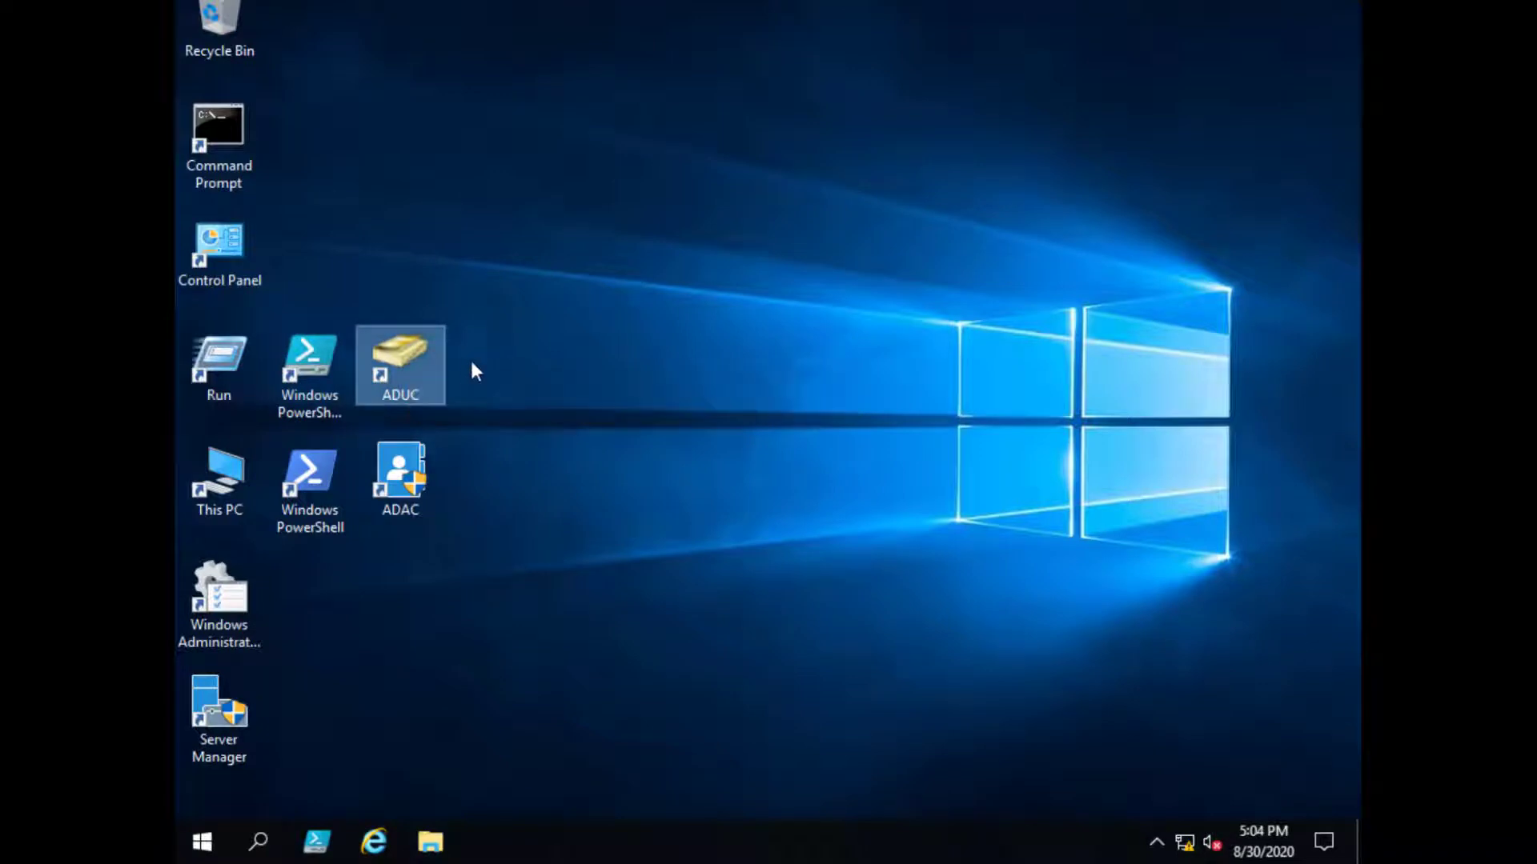
- Launch Active Directory Users and Computers and expand the BattleStars.fleet domain
click(225, 594)
double_click(224, 593)
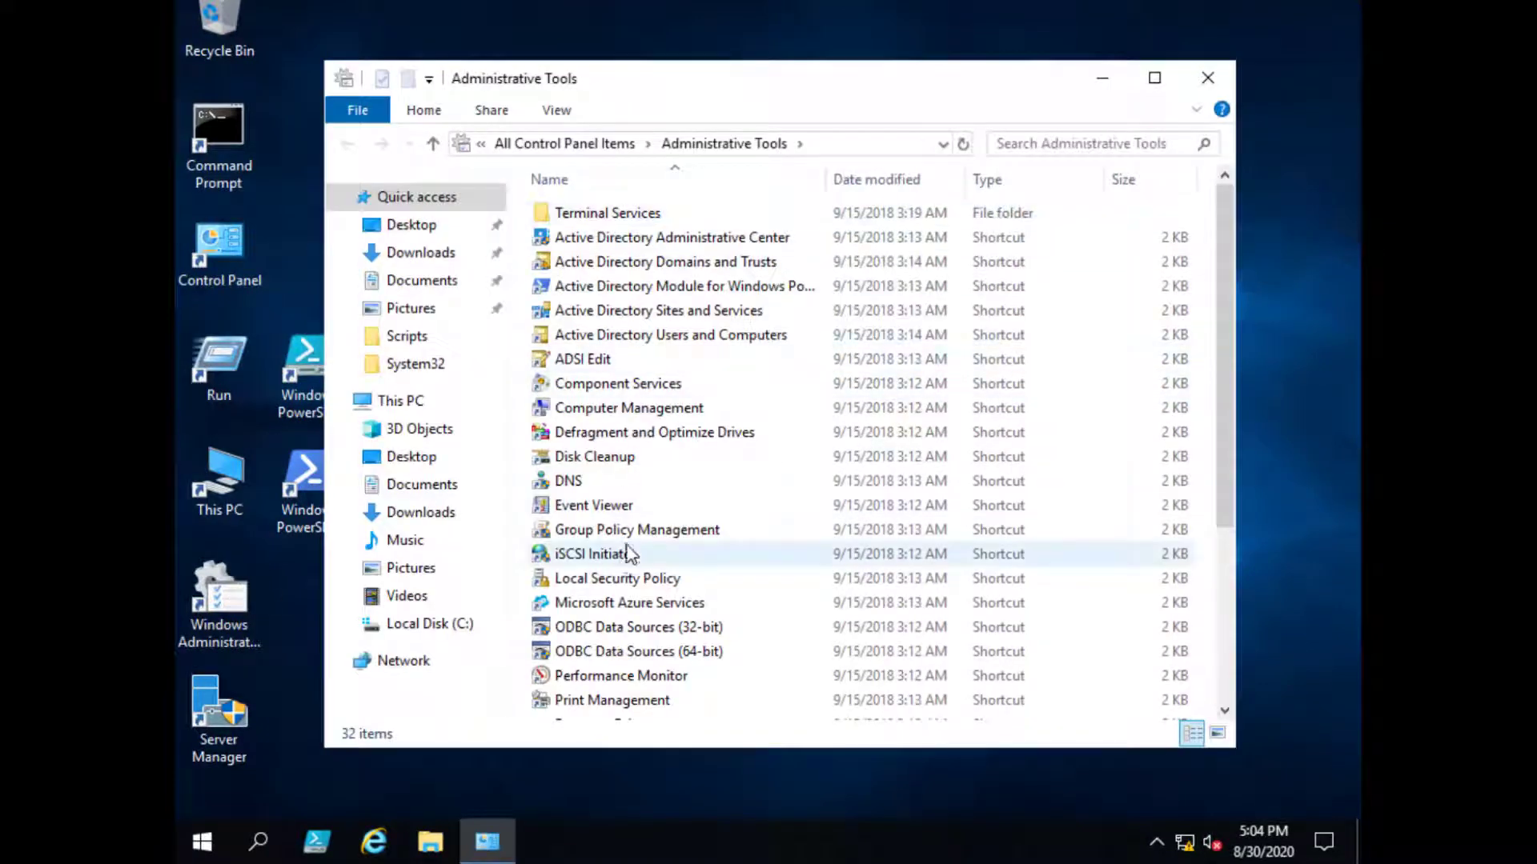
click(1219, 88)
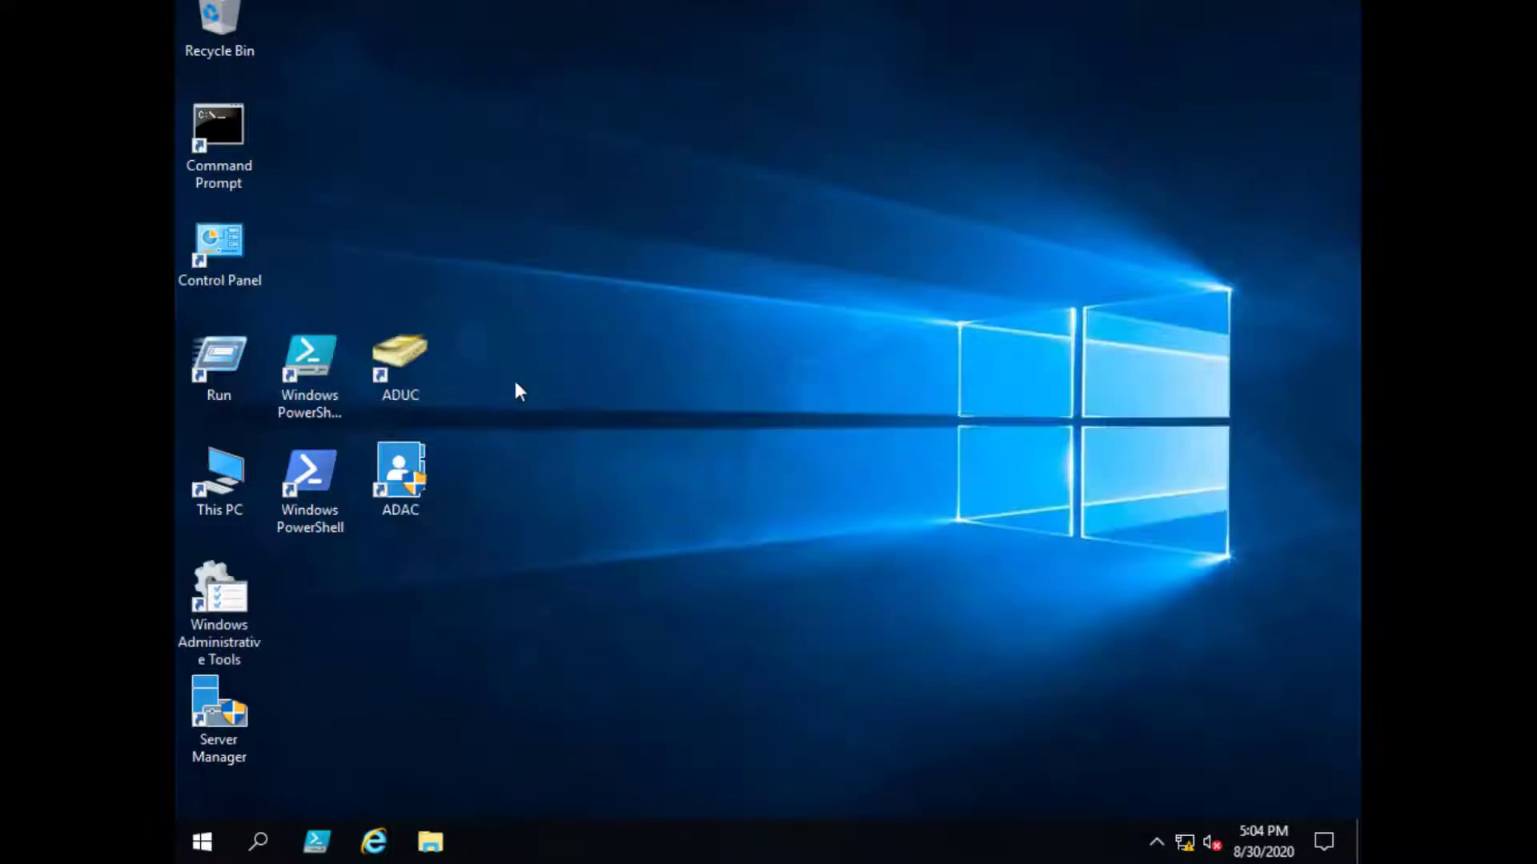
click(404, 376)
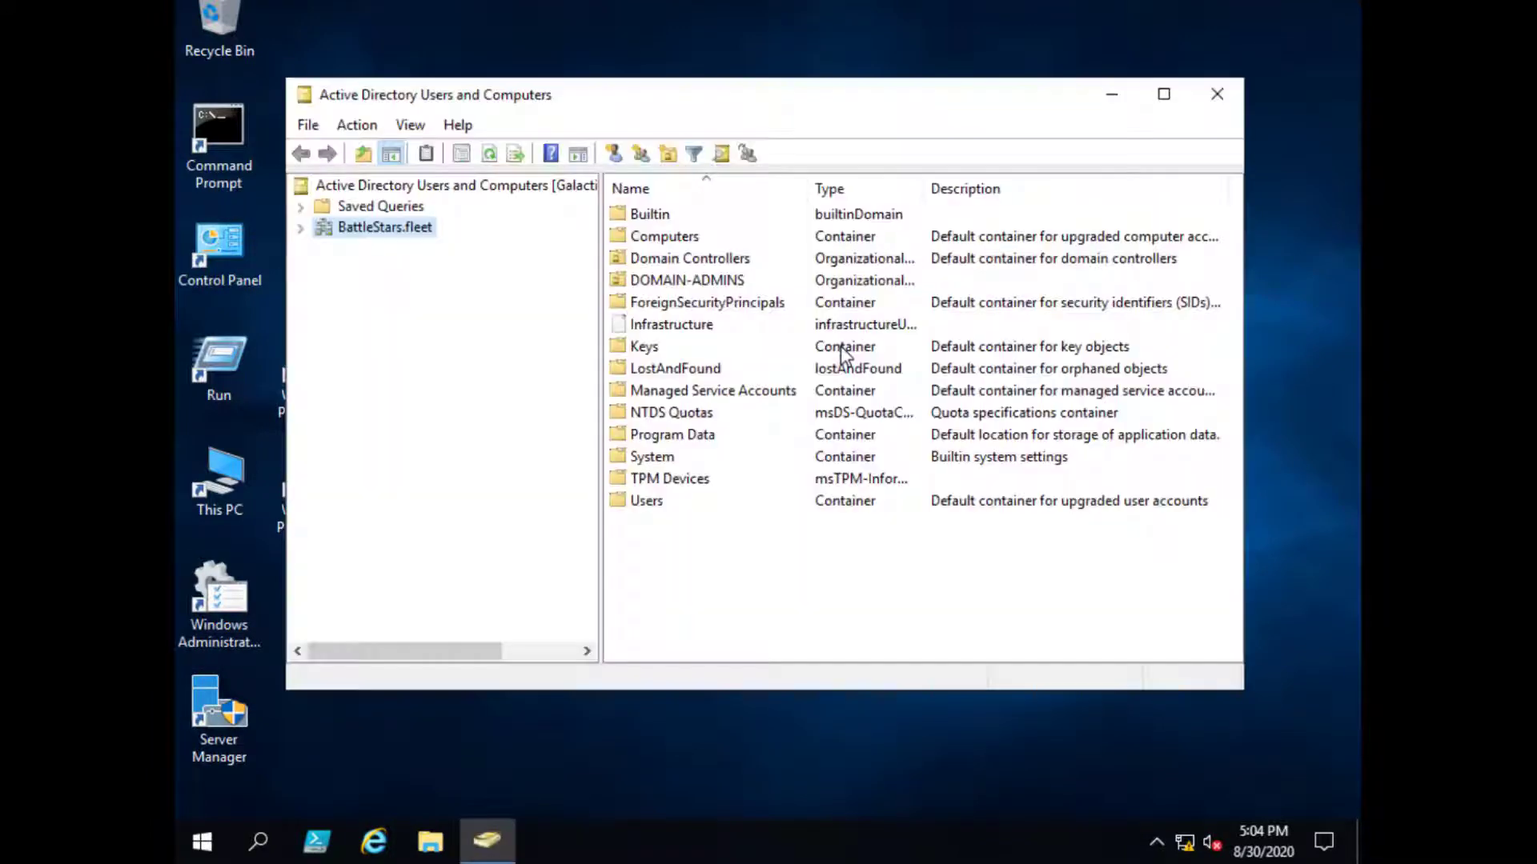
click(301, 228)
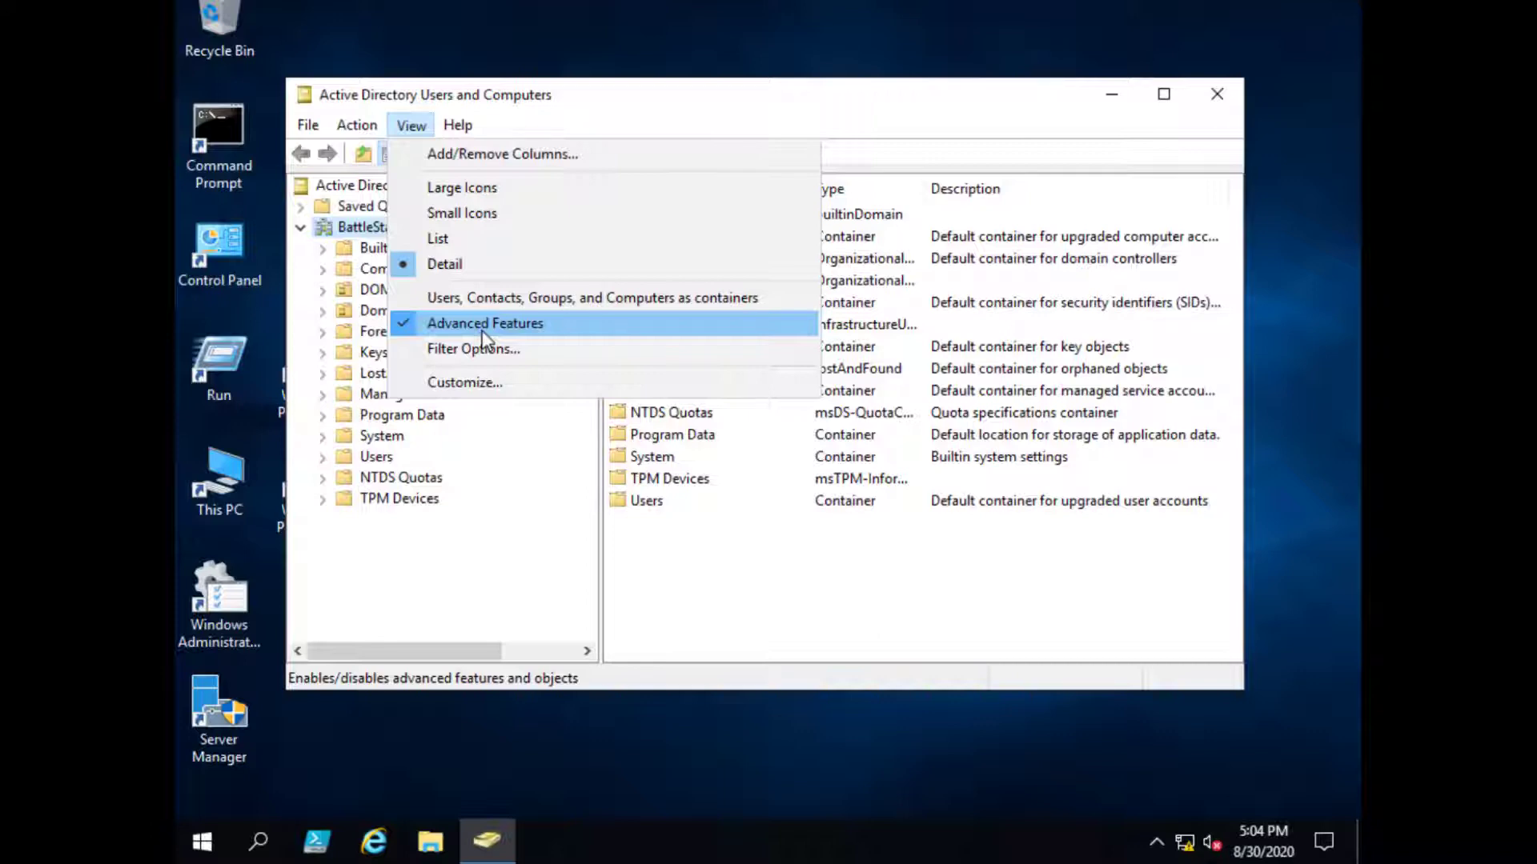
- Turn off Advanced Features in the View menu to hide system containers
click(482, 328)
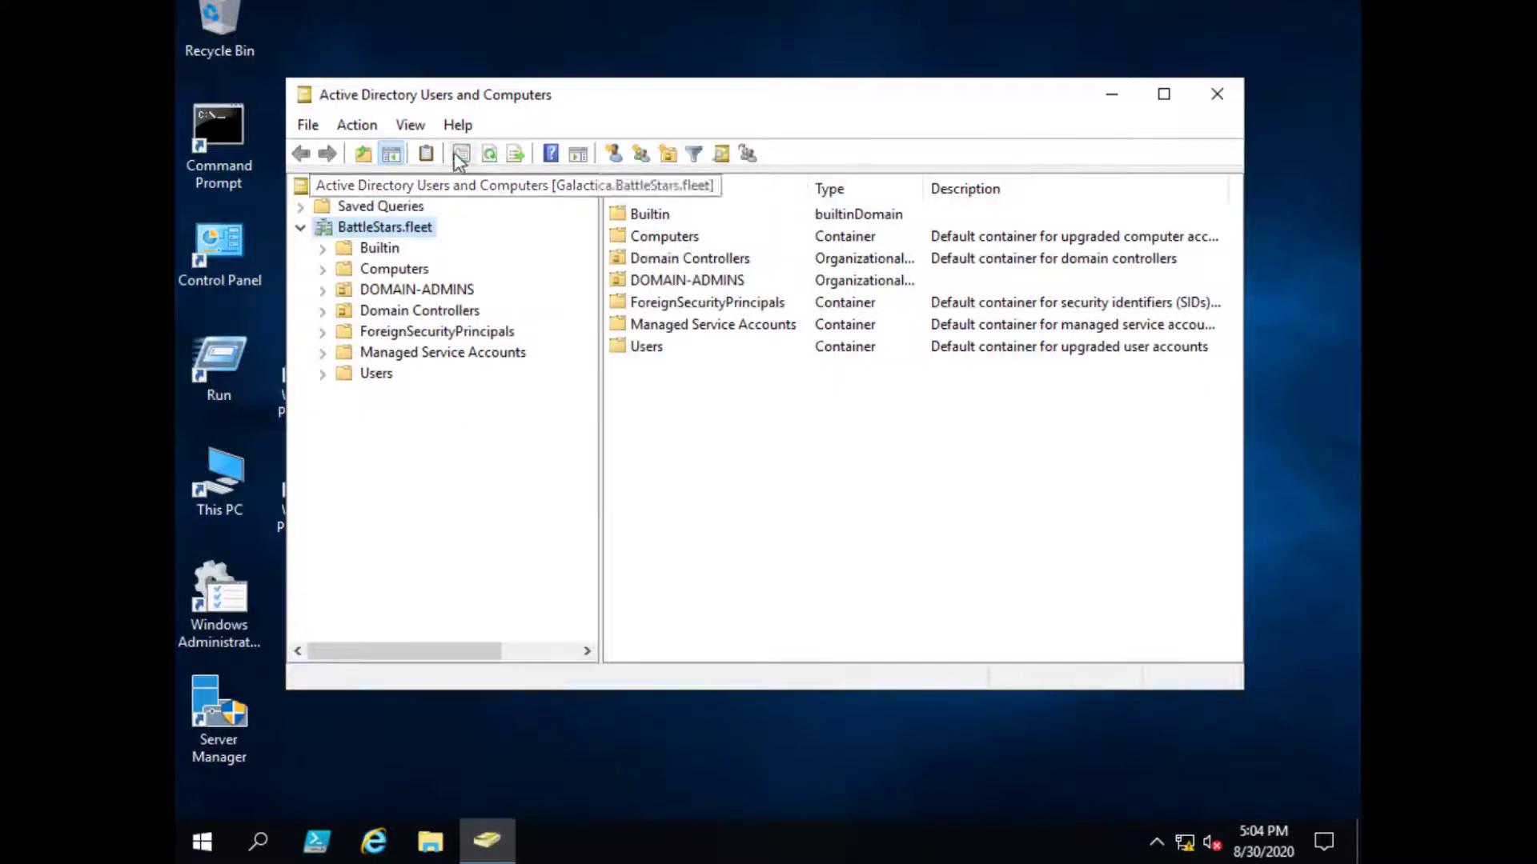
click(412, 125)
key(Escape)
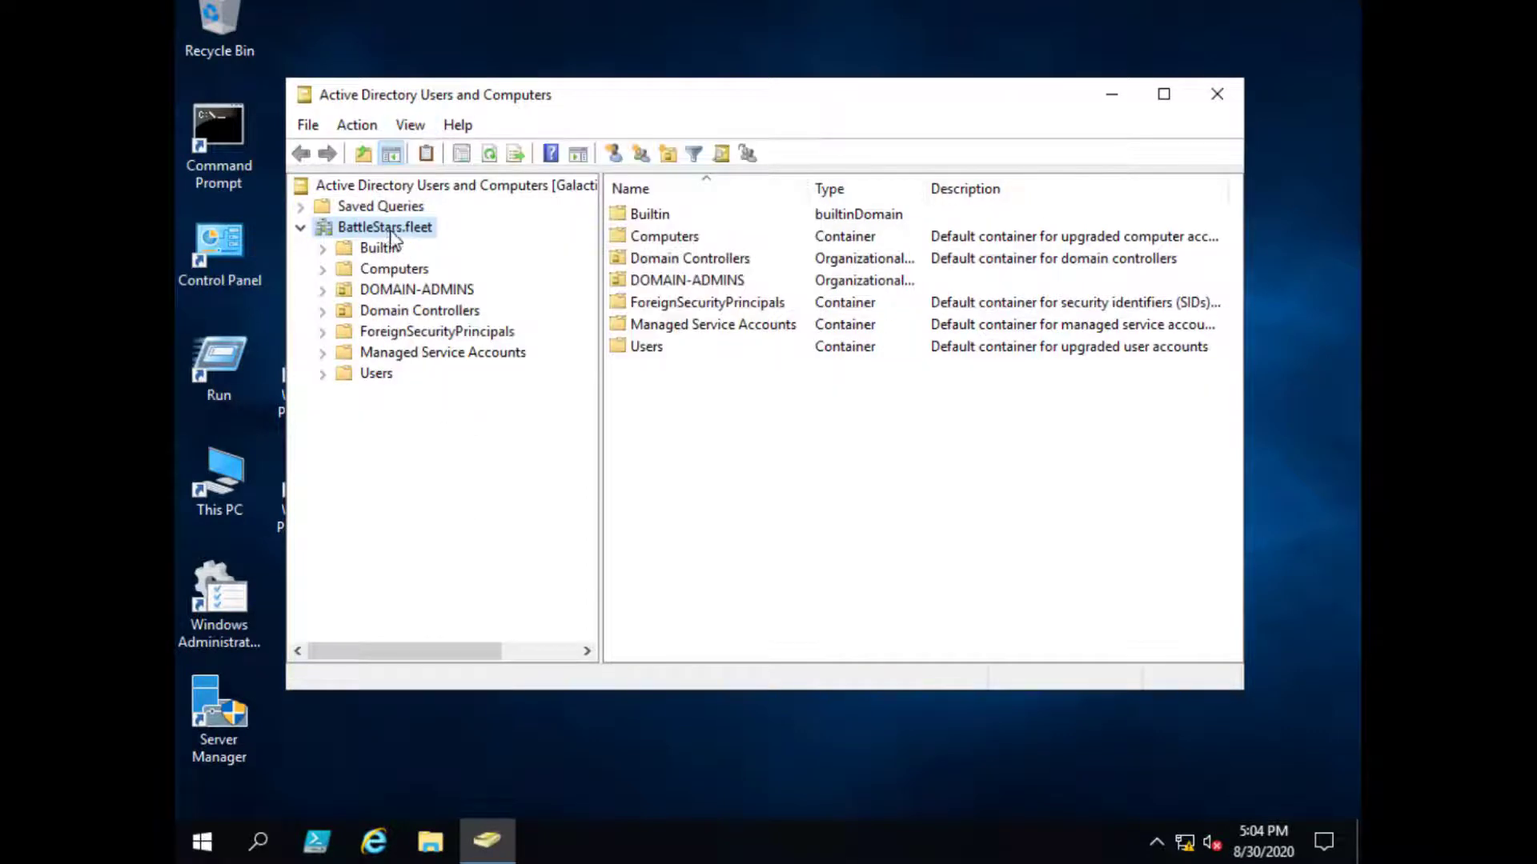
- Create an organizational unit named TEST-OU under BattleStars.fleet
right_click(396, 228)
mouse_move(658, 409)
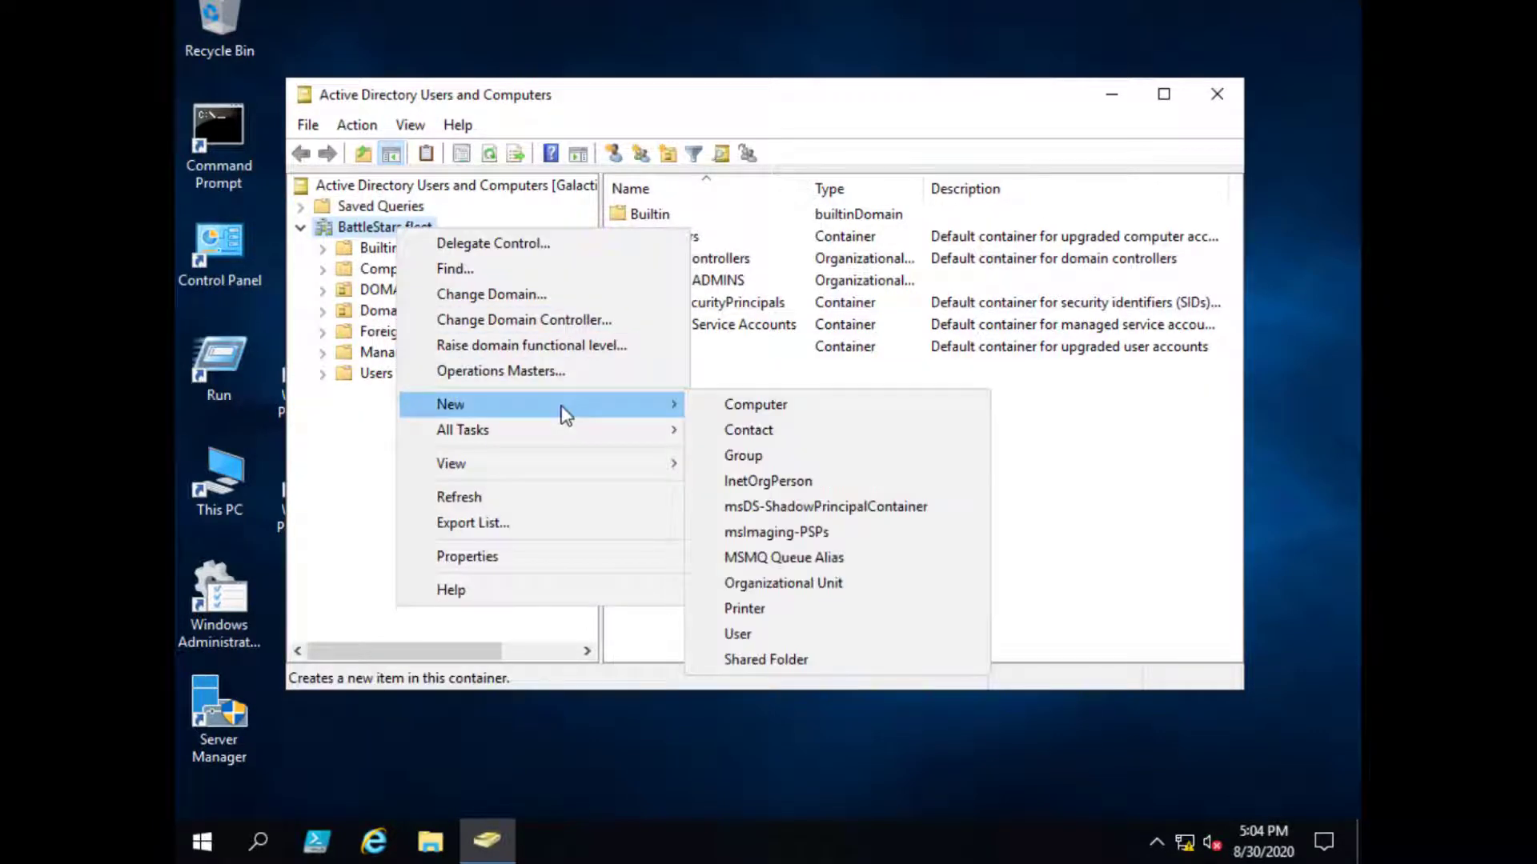
click(846, 583)
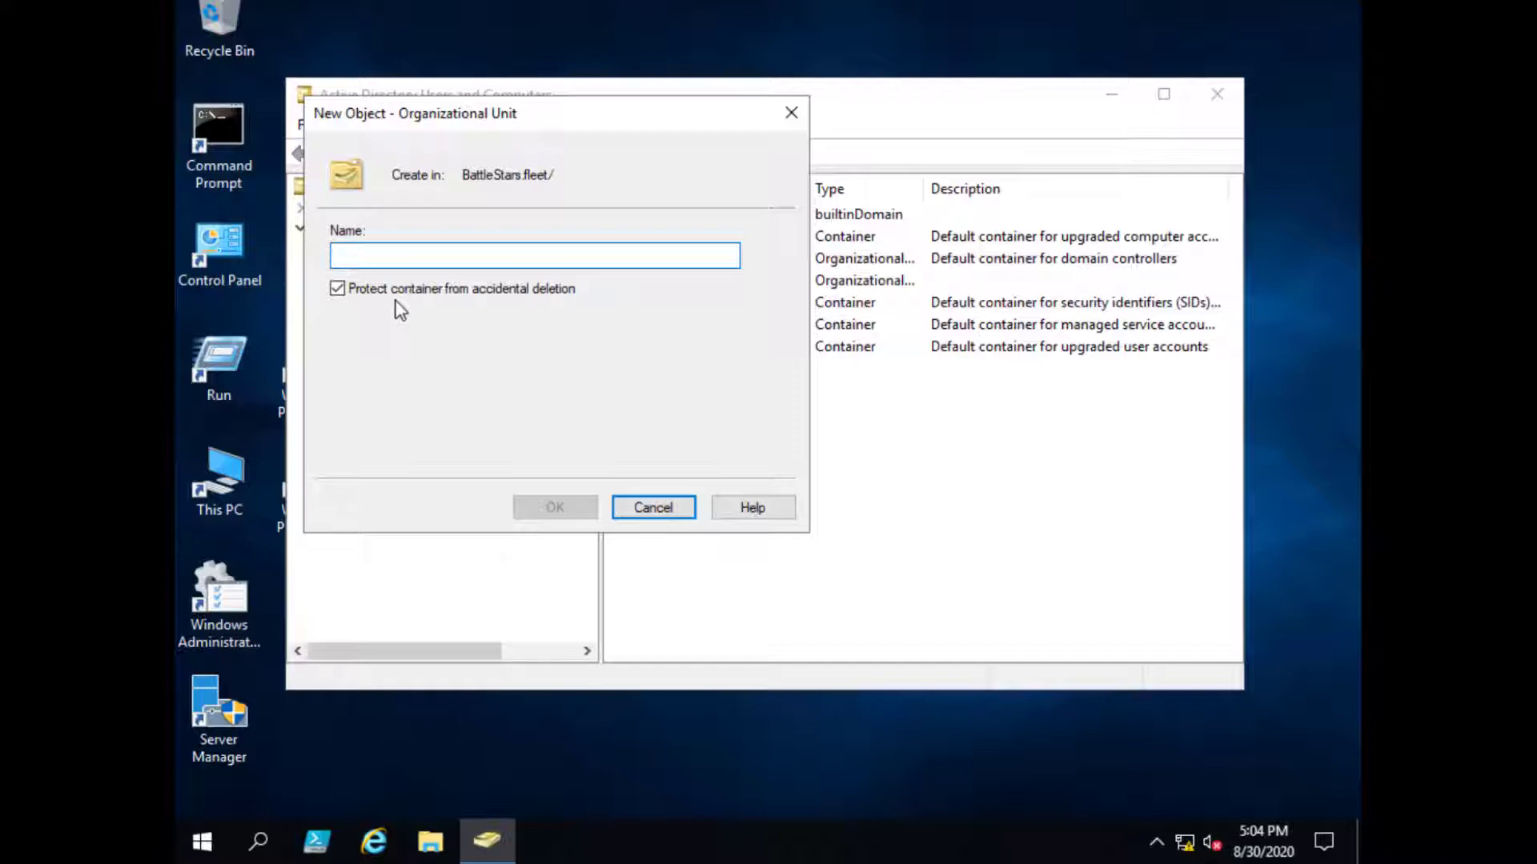
text(TEST-OU)
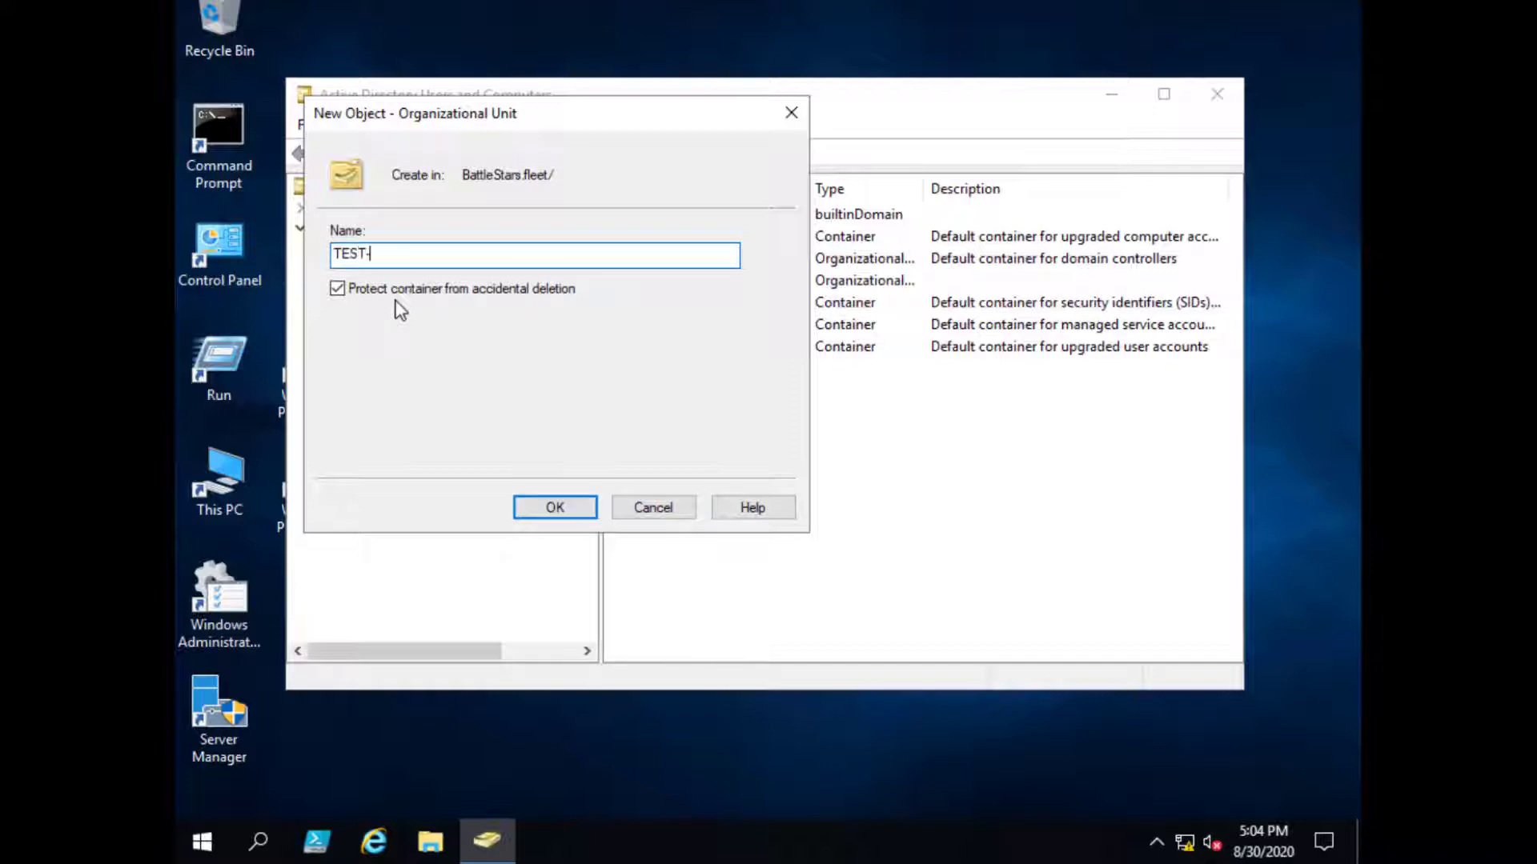
click(553, 512)
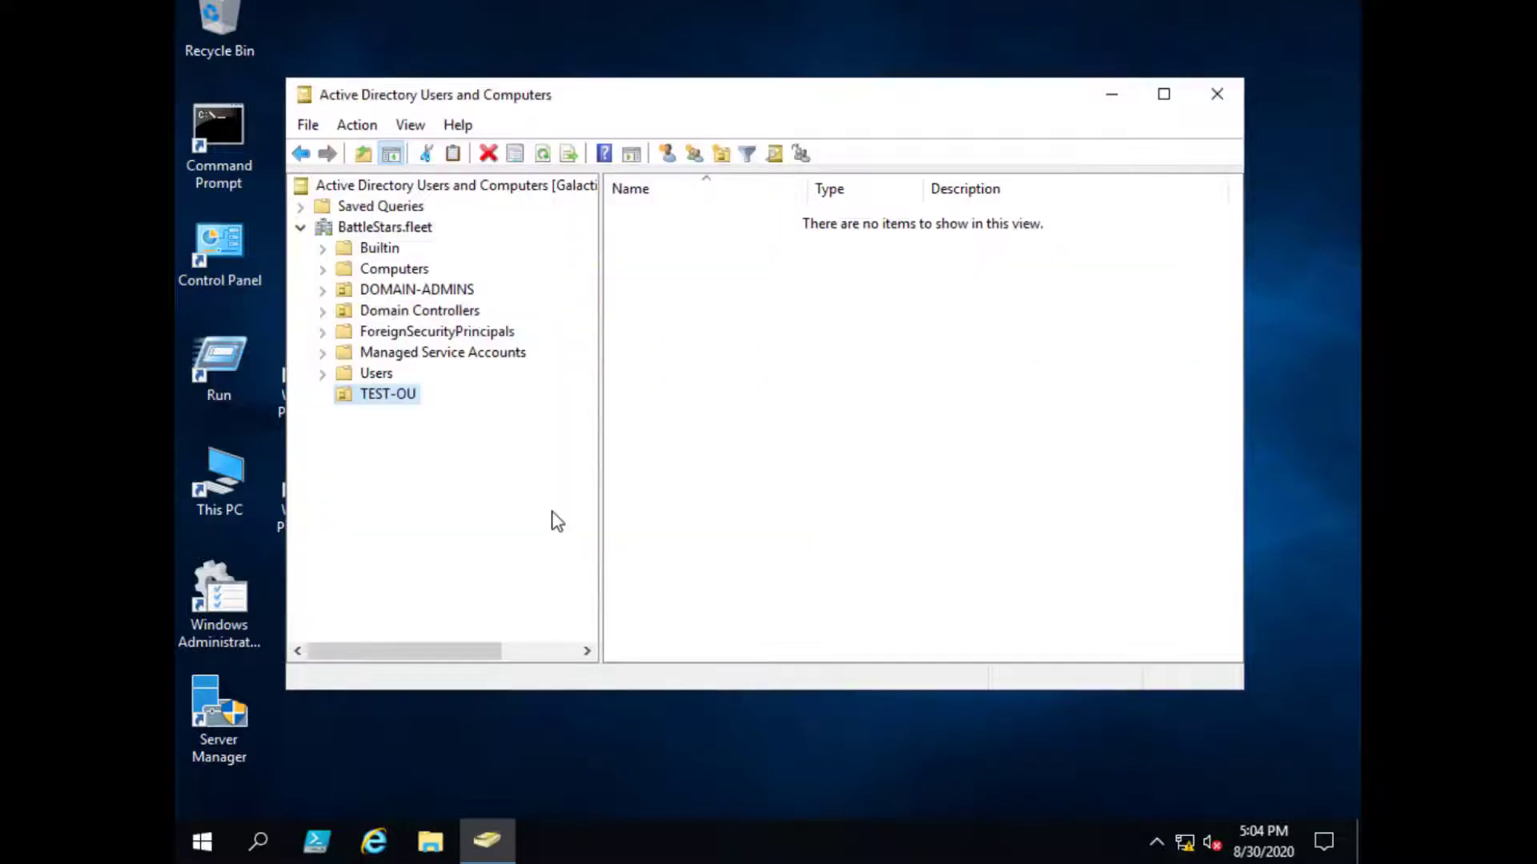
- Restart Active Directory Users and Computers and check the View menu without changes
click(1217, 94)
double_click(401, 353)
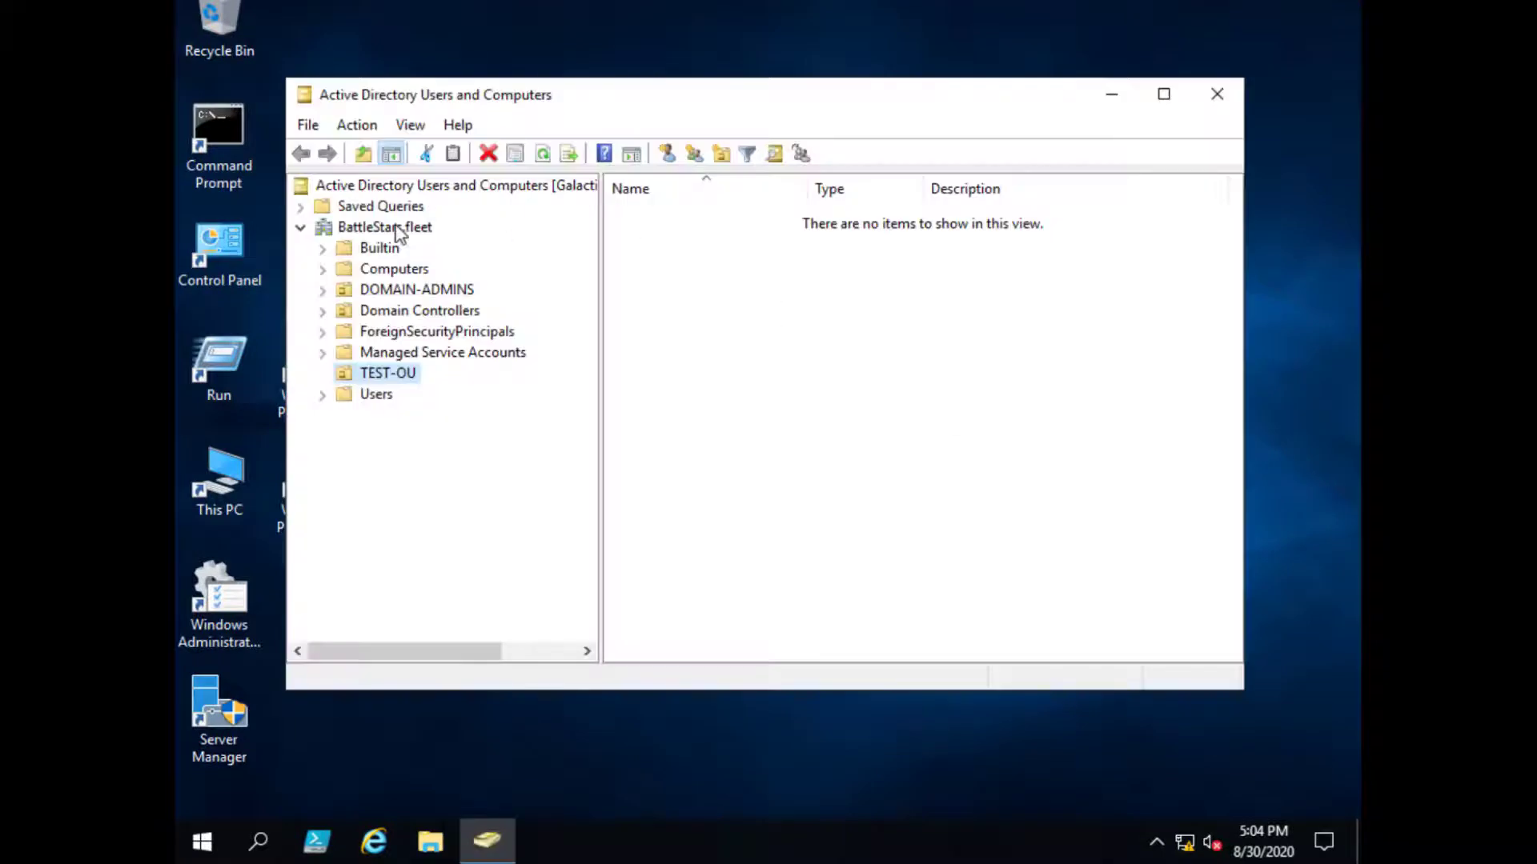
click(410, 125)
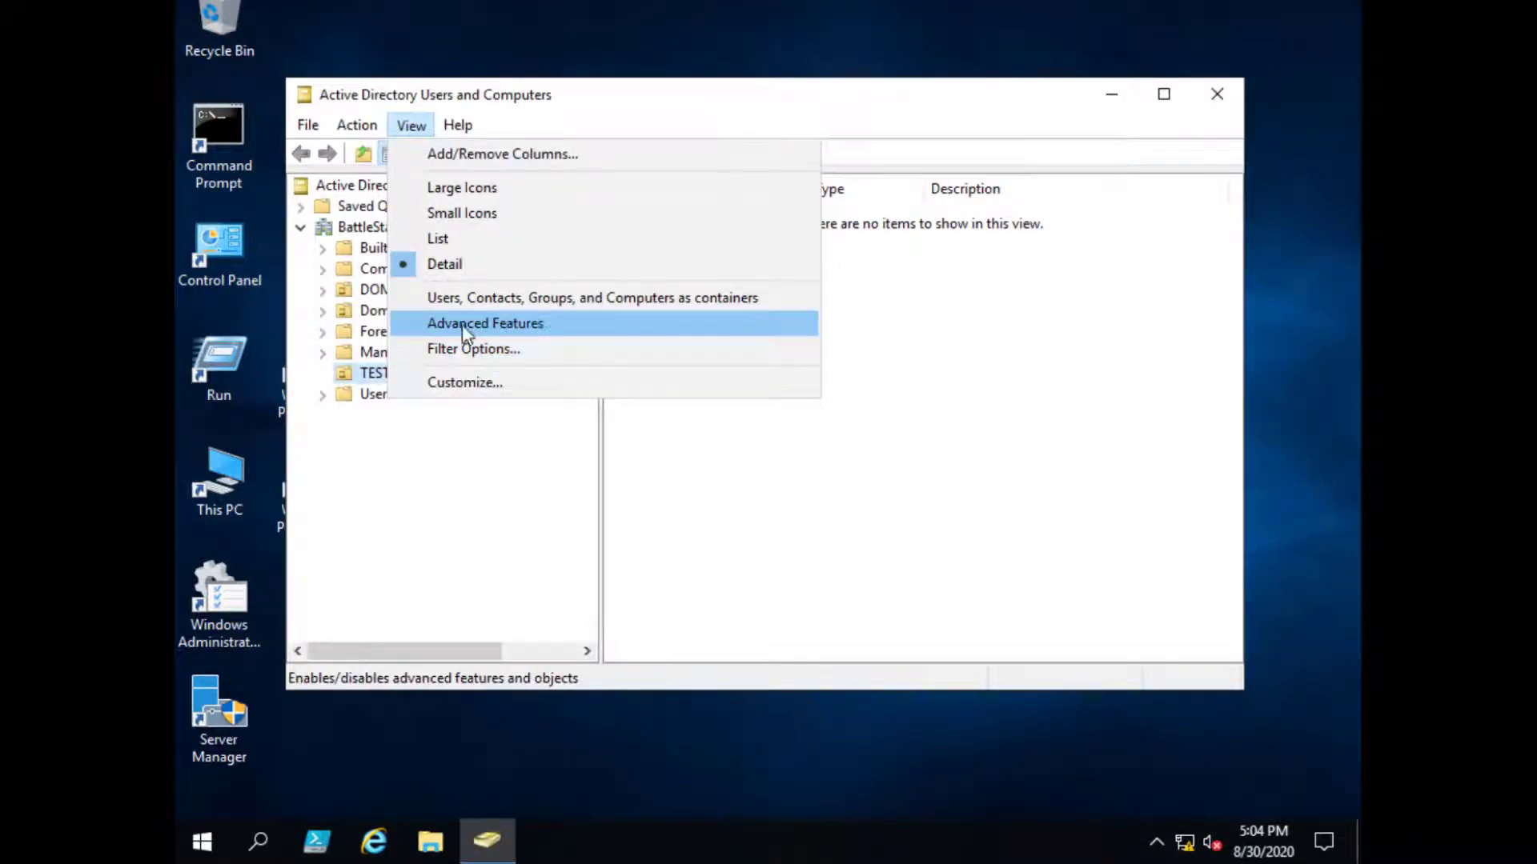
click(439, 456)
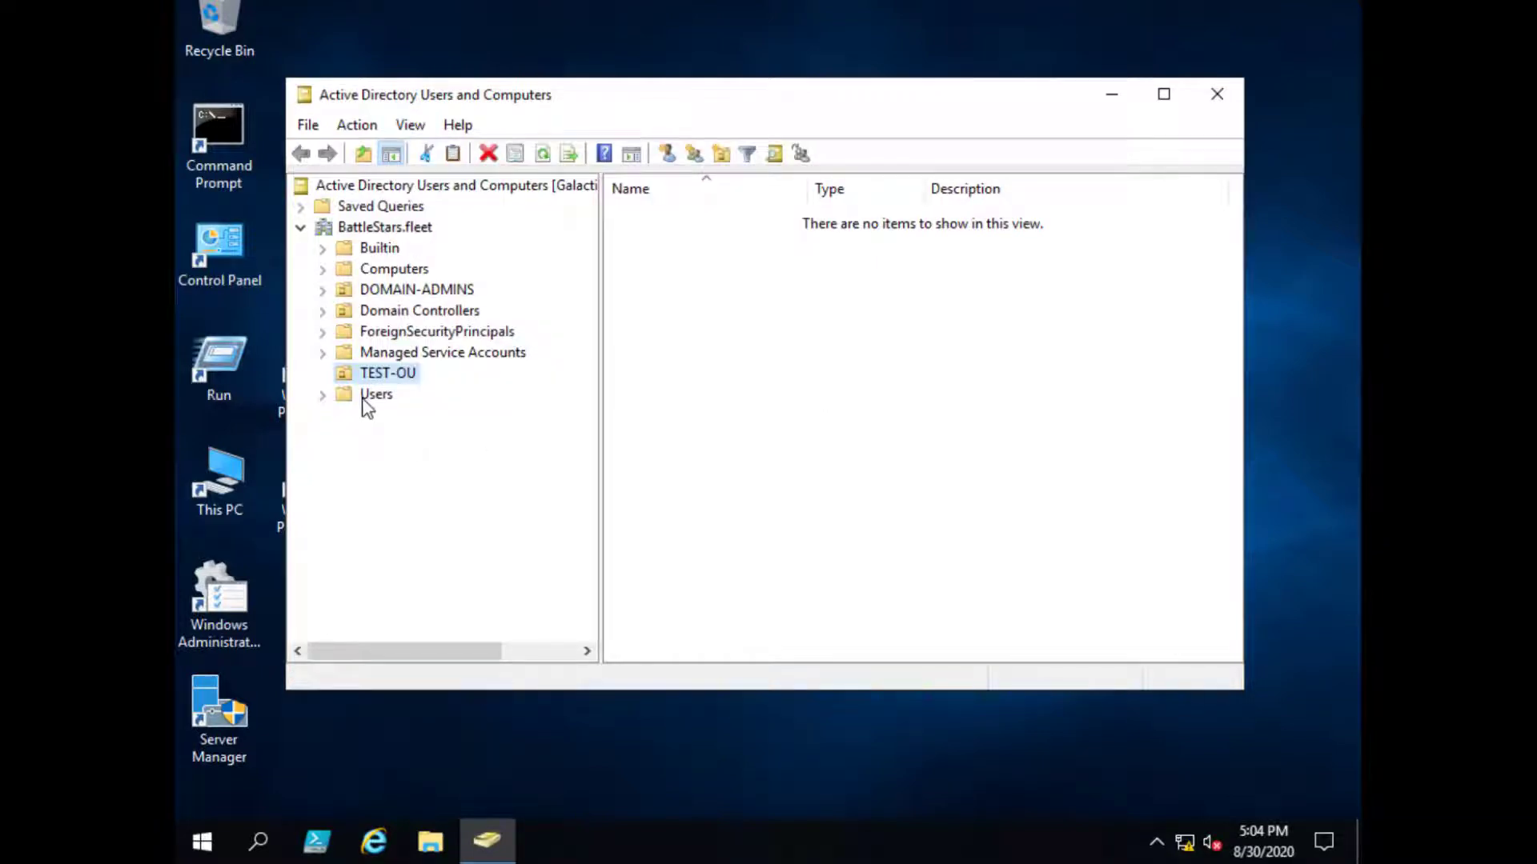
- Try deleting TEST-OU and dismiss the accidental-deletion protection error
right_click(411, 383)
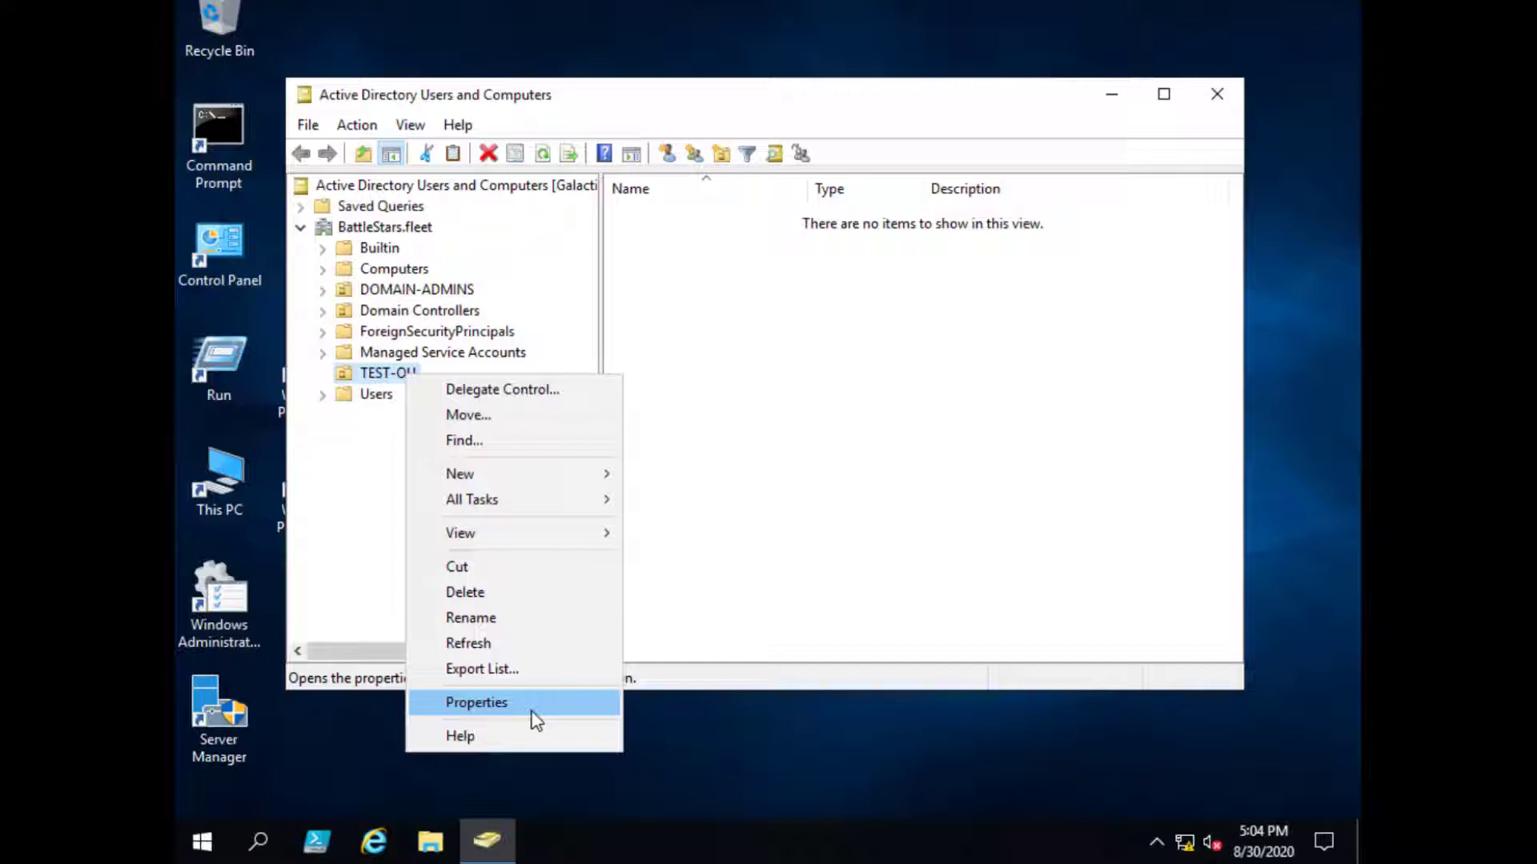
click(476, 596)
click(827, 496)
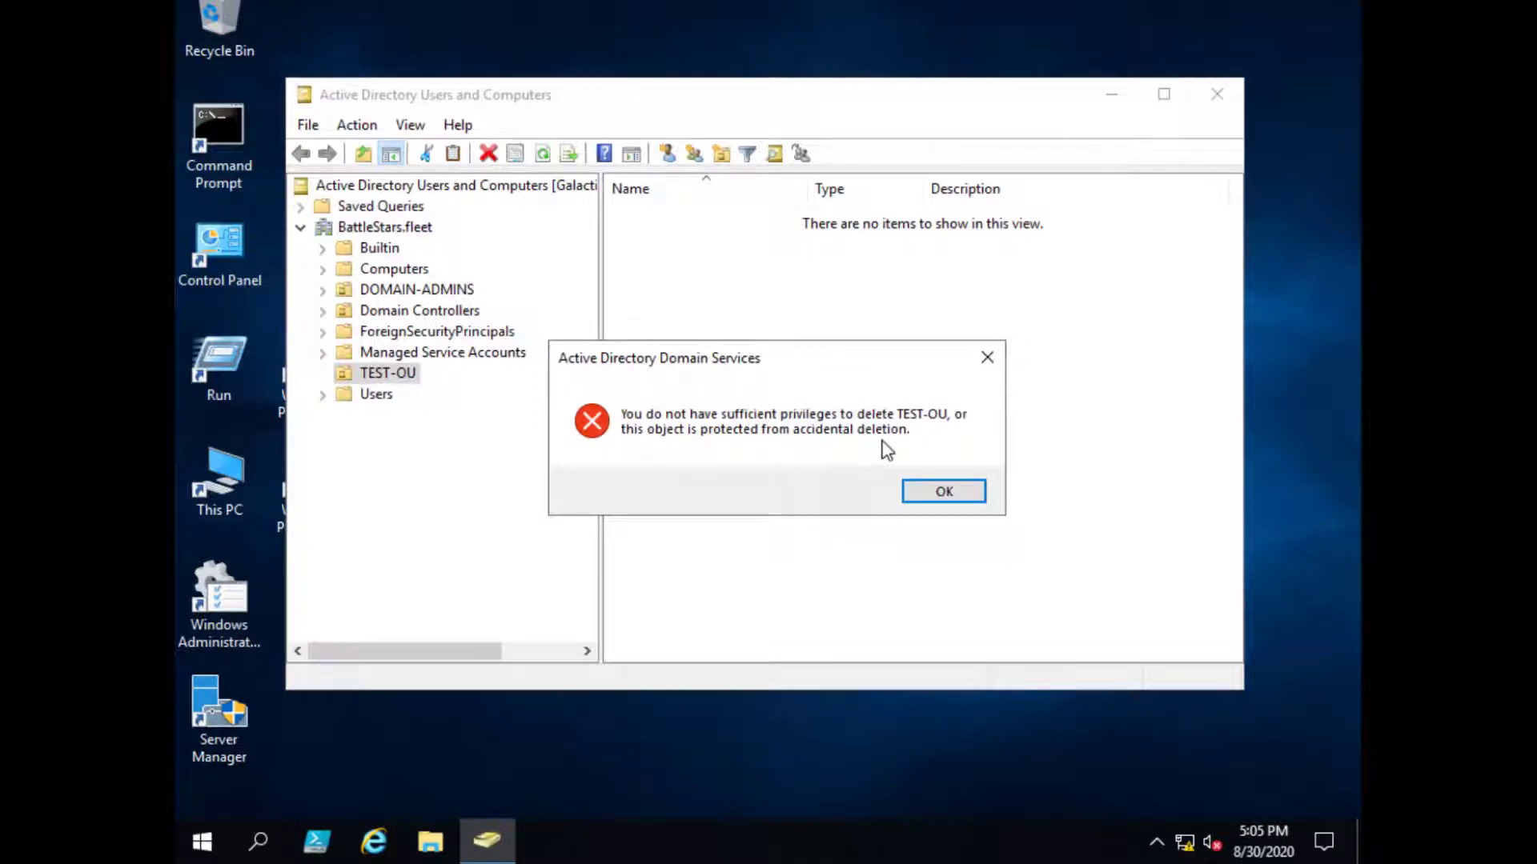
click(967, 492)
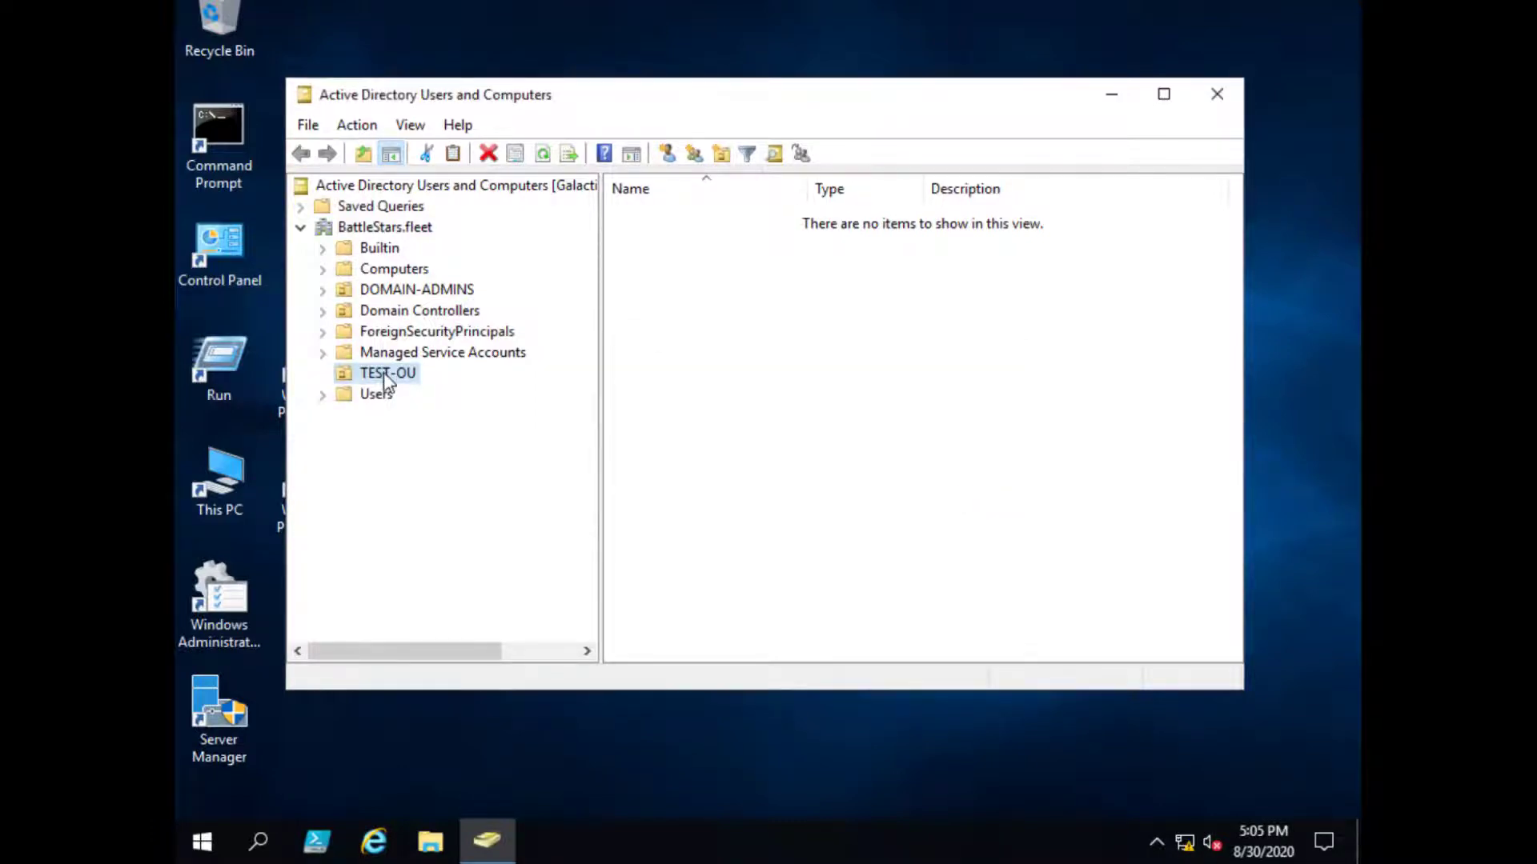
right_click(396, 376)
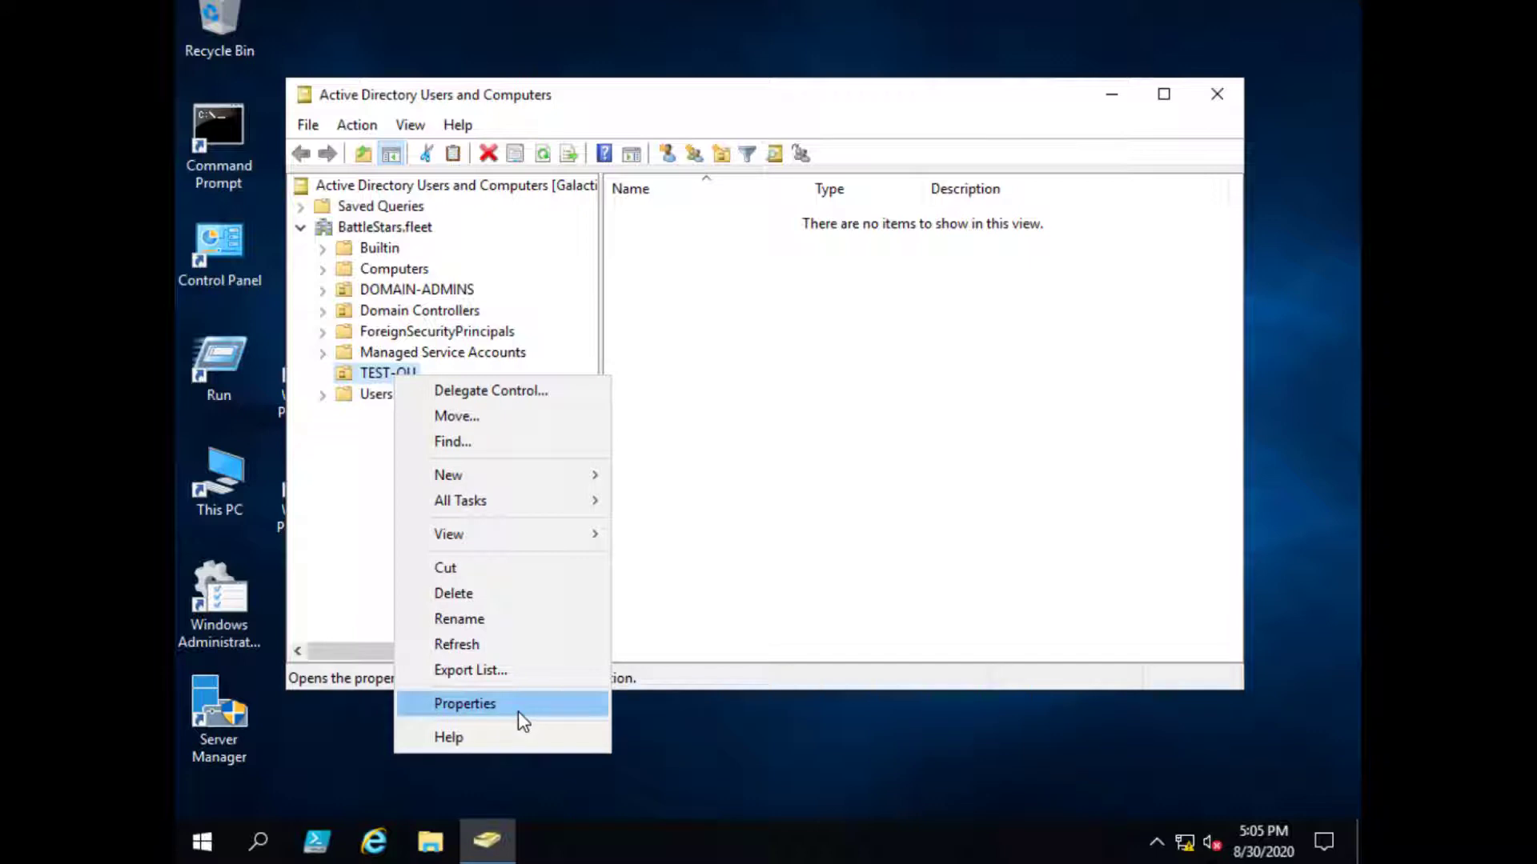
click(519, 711)
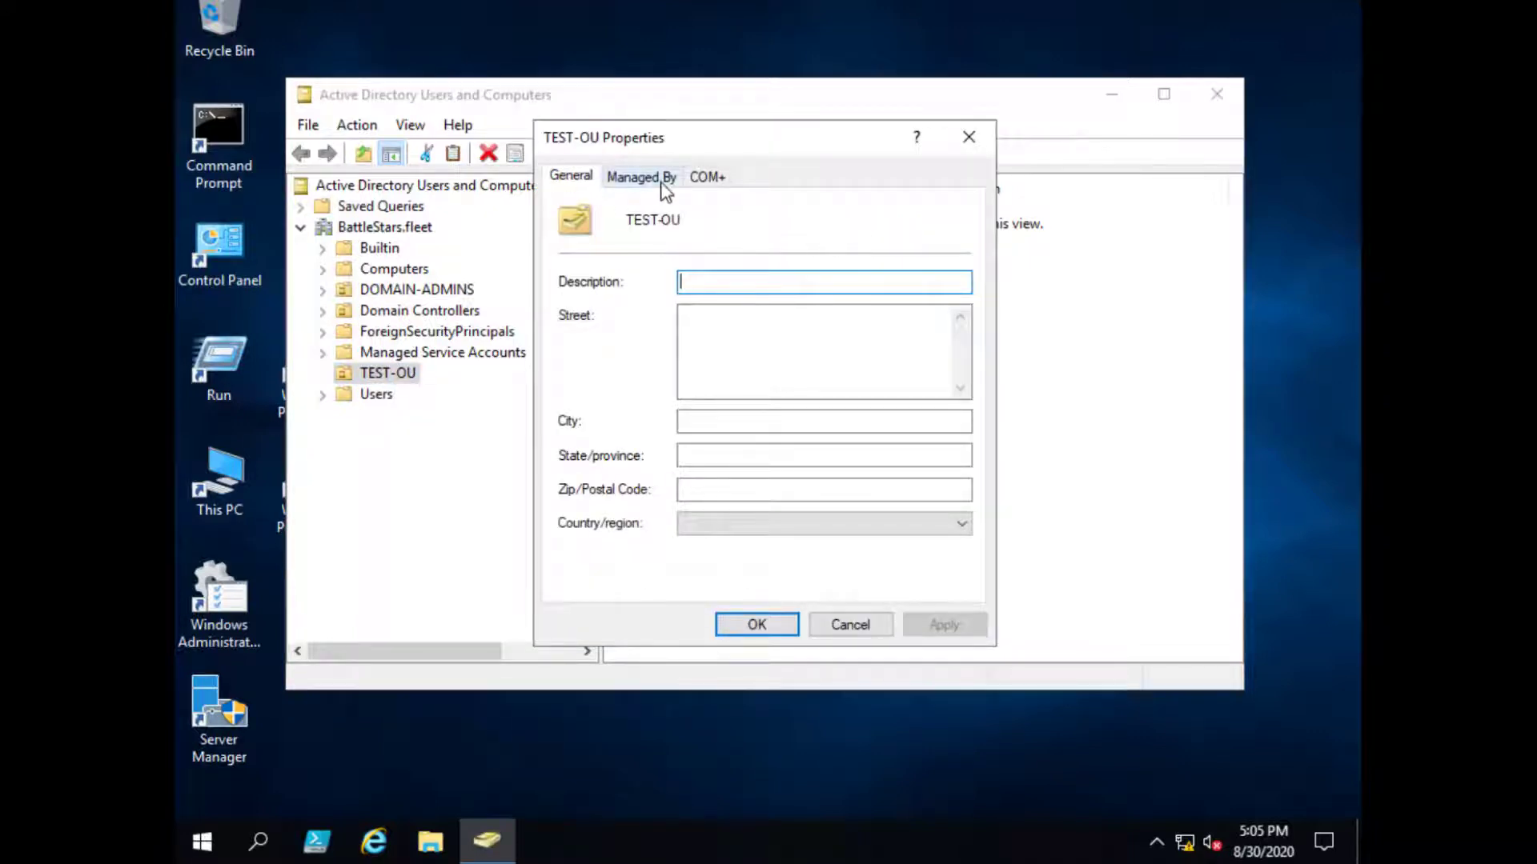
click(640, 180)
click(720, 181)
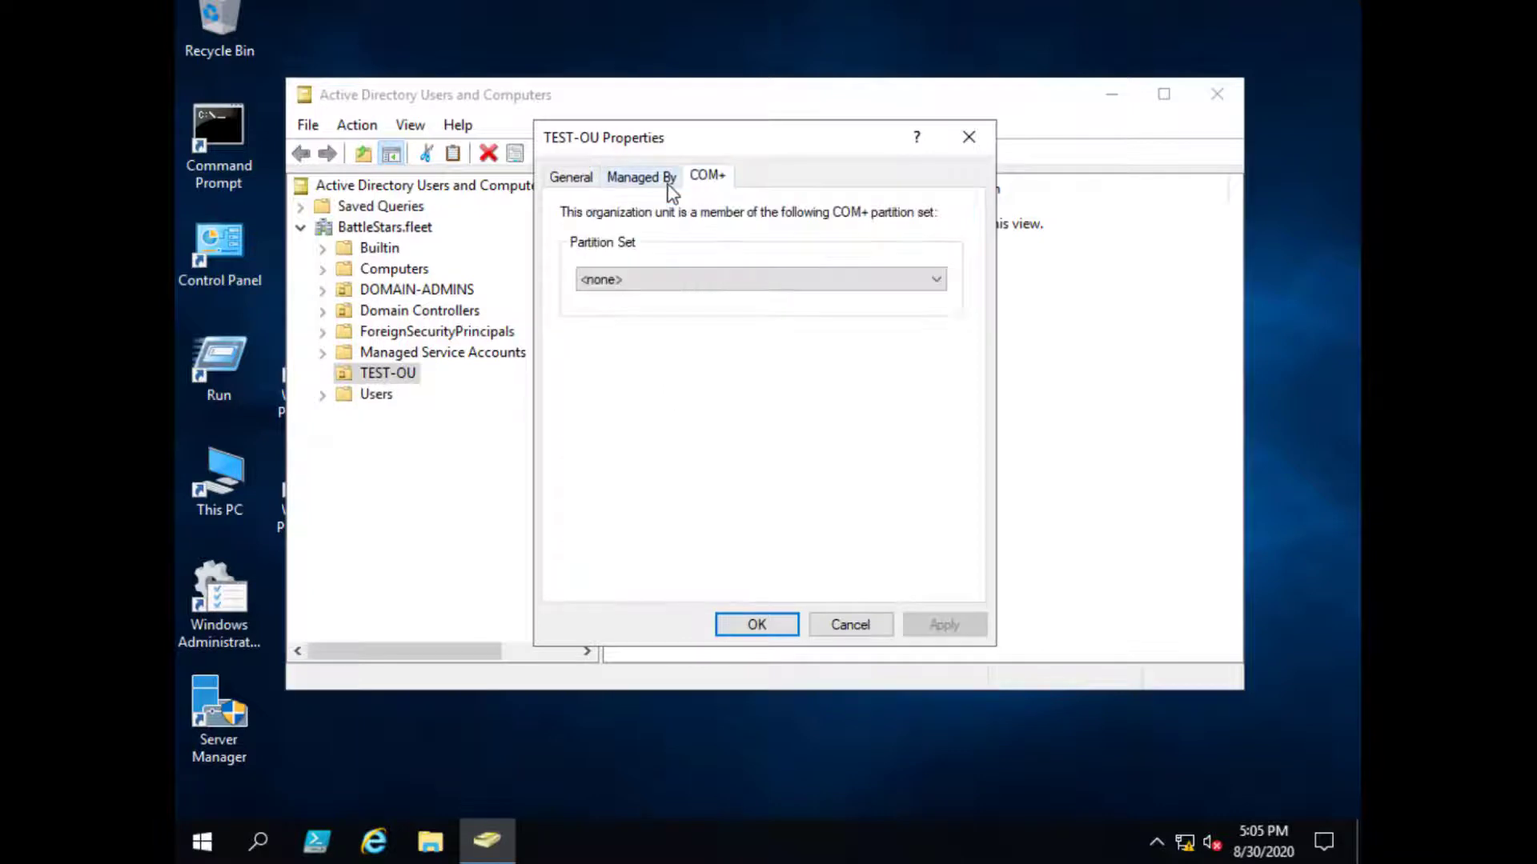
click(644, 178)
click(570, 178)
click(637, 178)
click(708, 178)
click(640, 178)
click(561, 181)
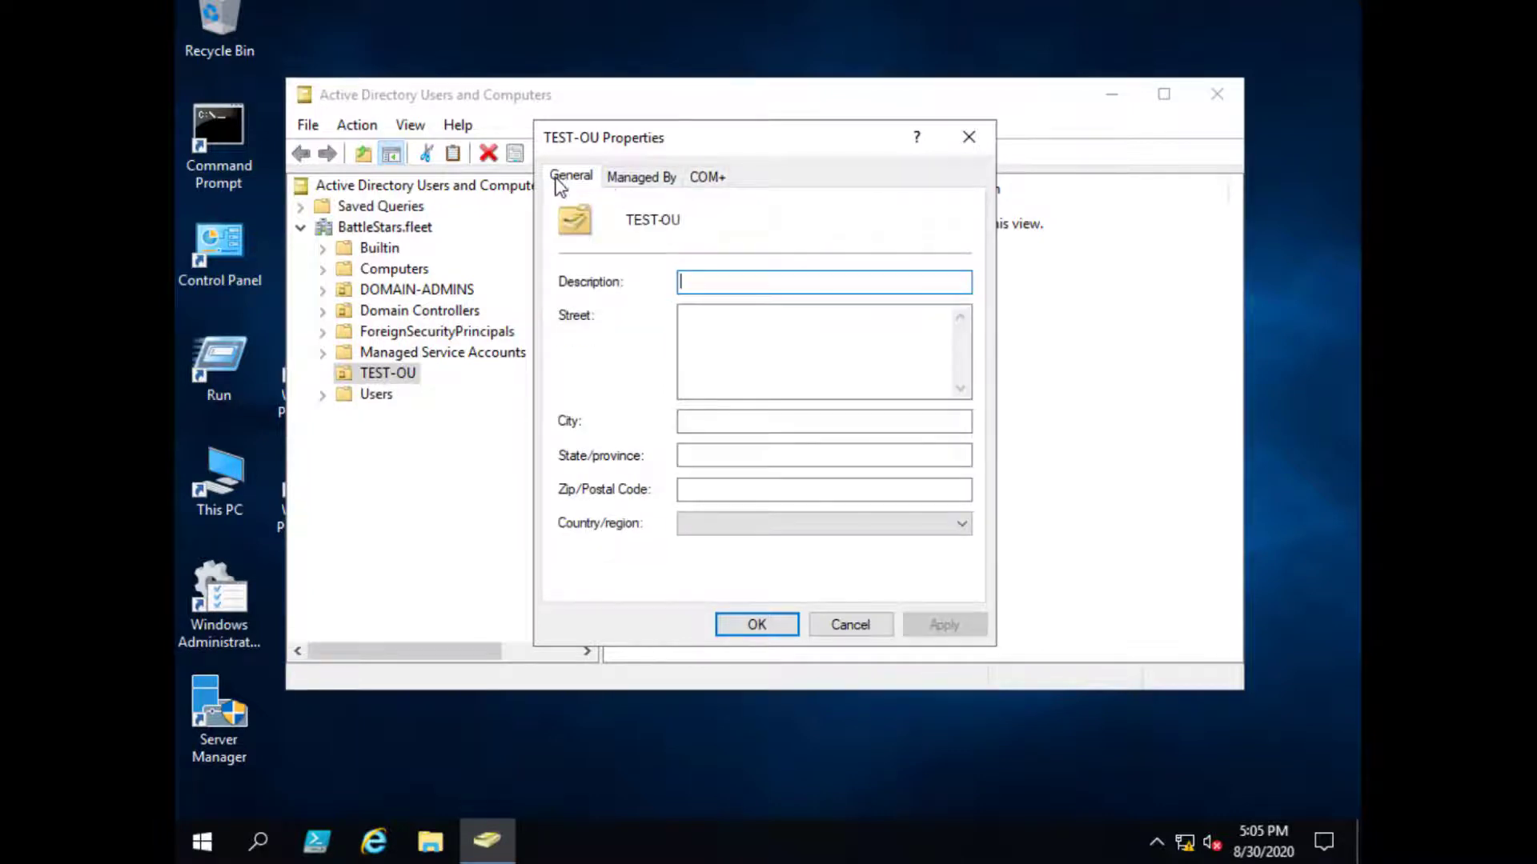
click(644, 178)
click(707, 178)
click(653, 182)
click(567, 184)
click(641, 184)
click(712, 182)
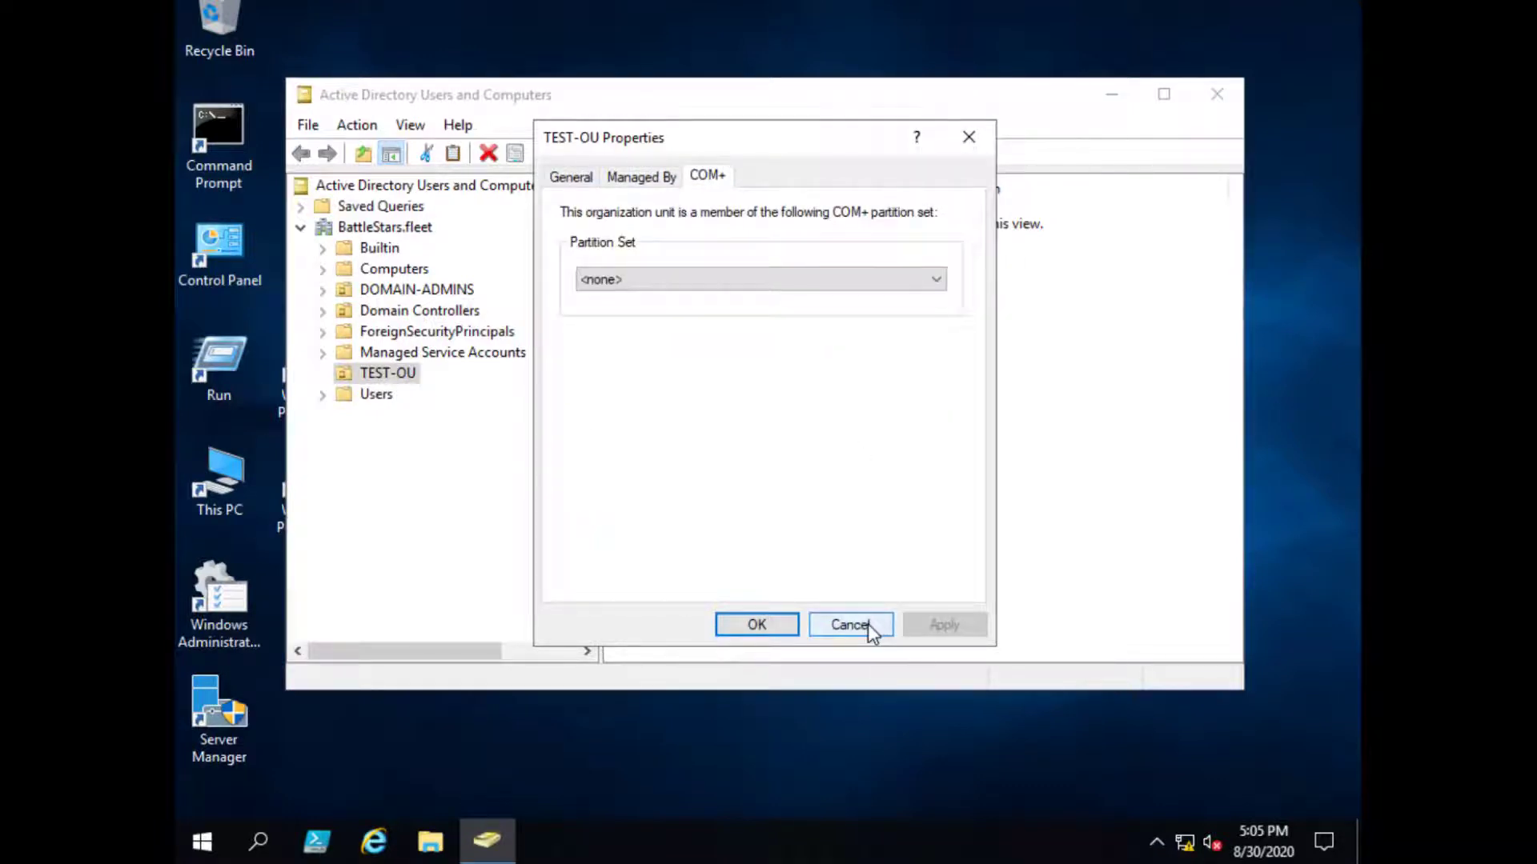
click(868, 622)
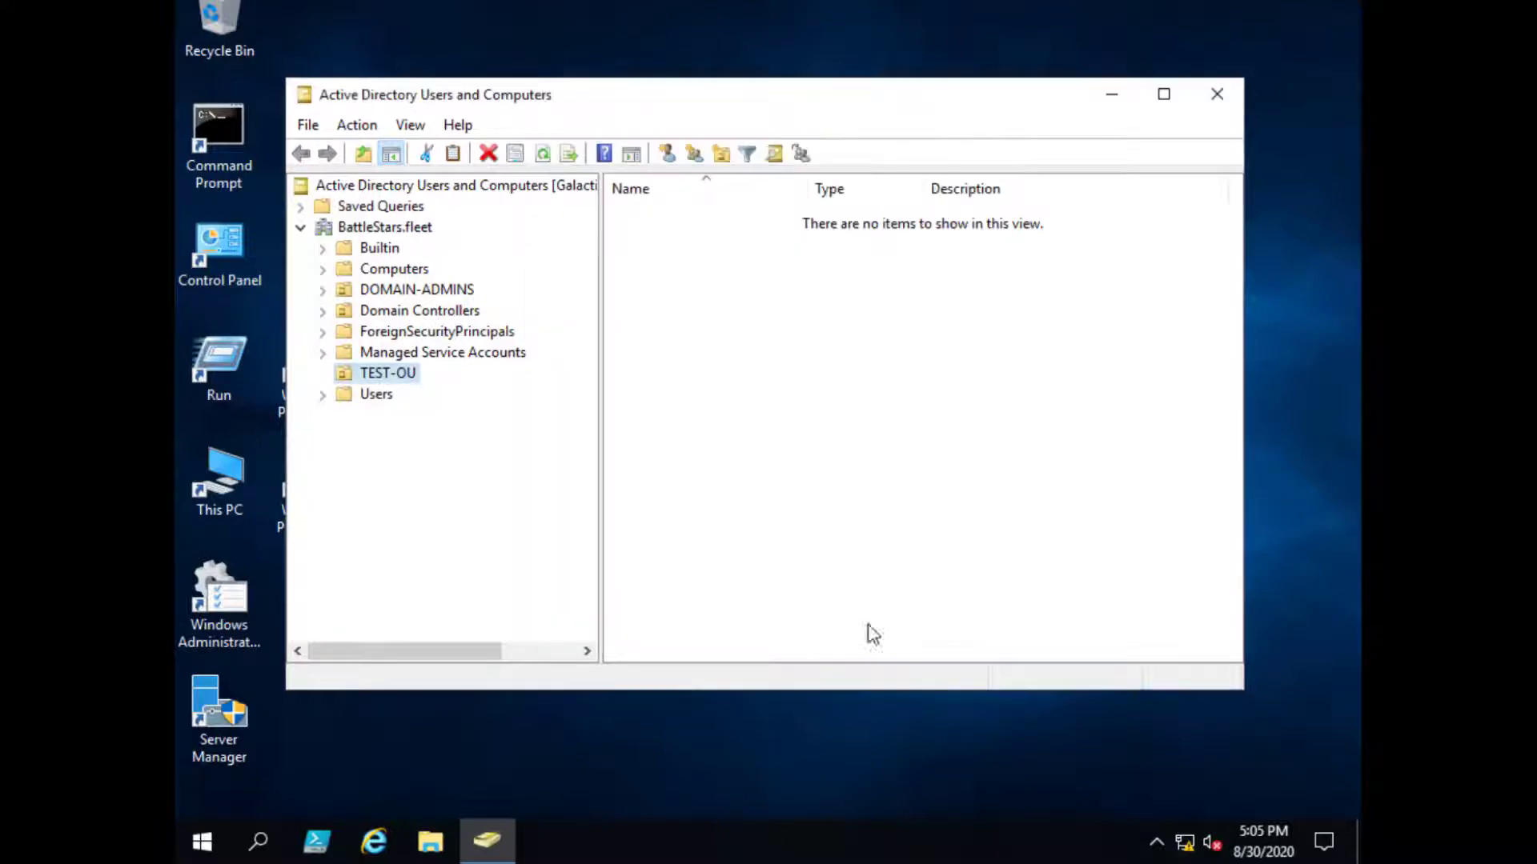
- Open the Properties of the second user listed in the DOMAIN-ADMINS unit
click(377, 397)
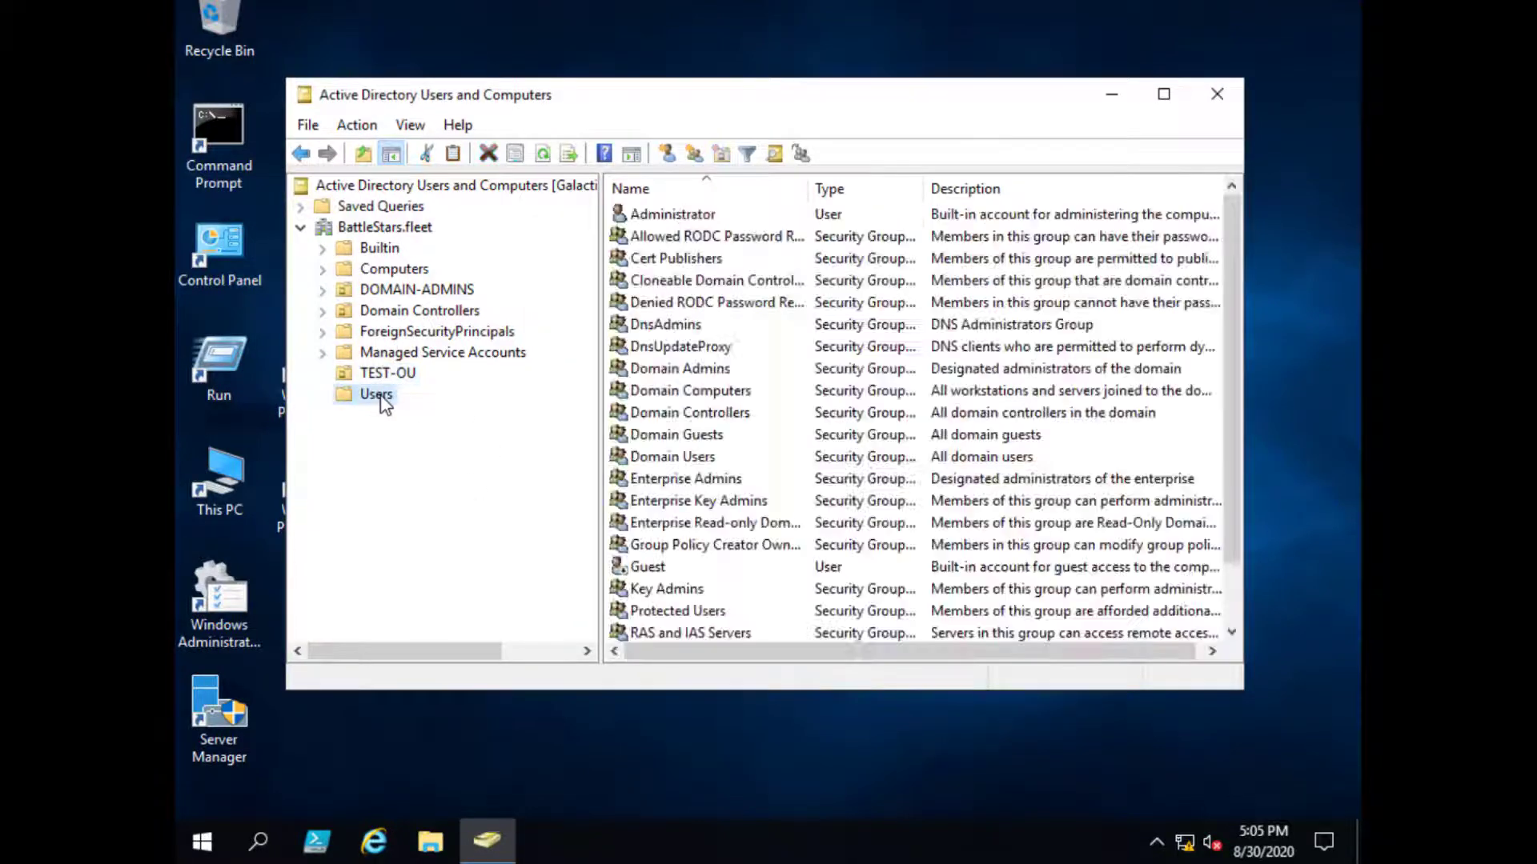
click(400, 292)
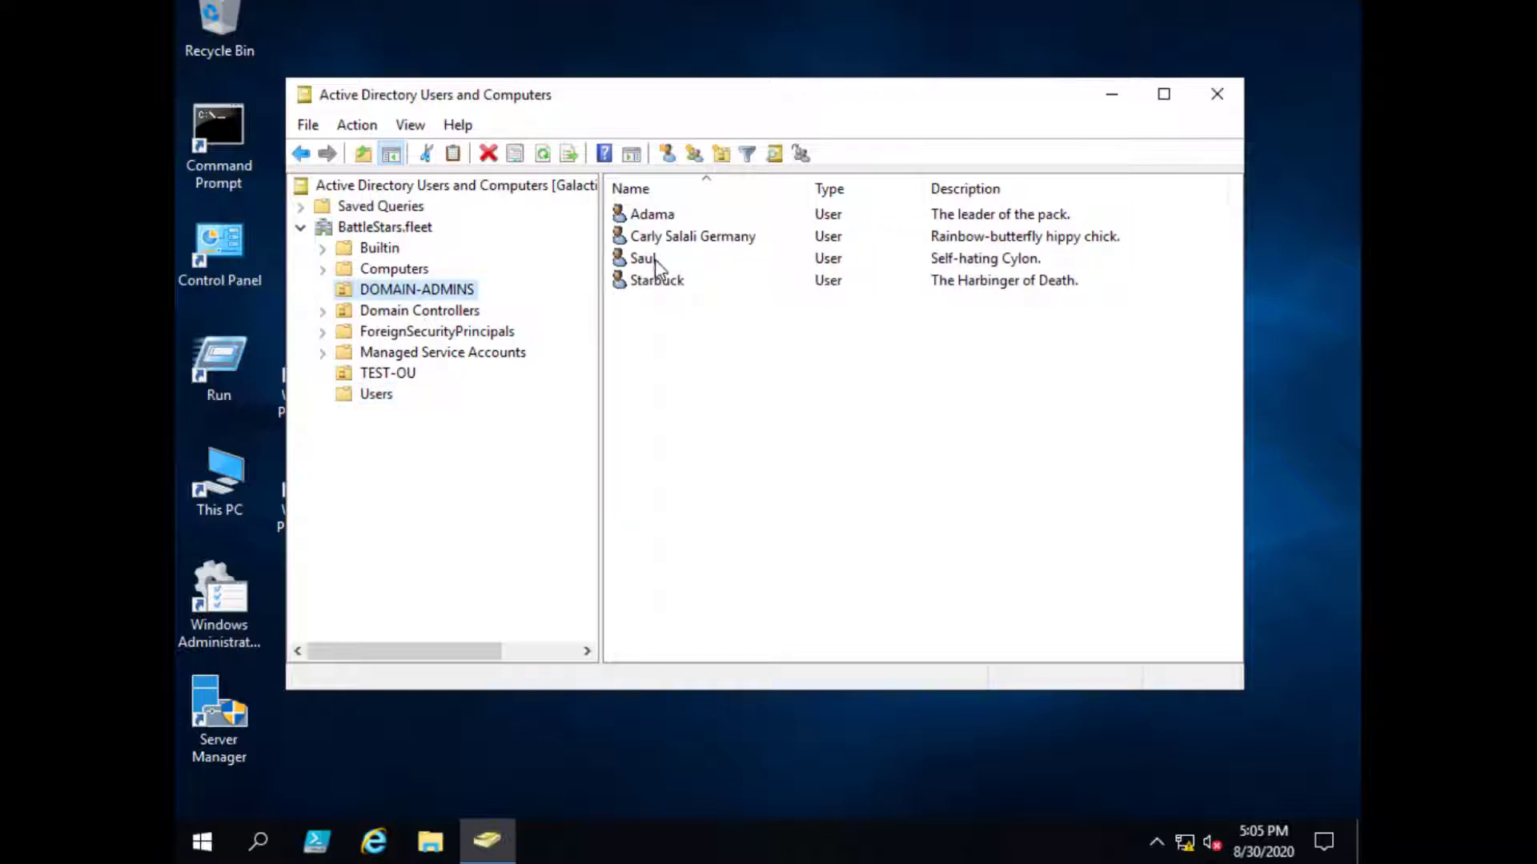
click(675, 238)
right_click(676, 238)
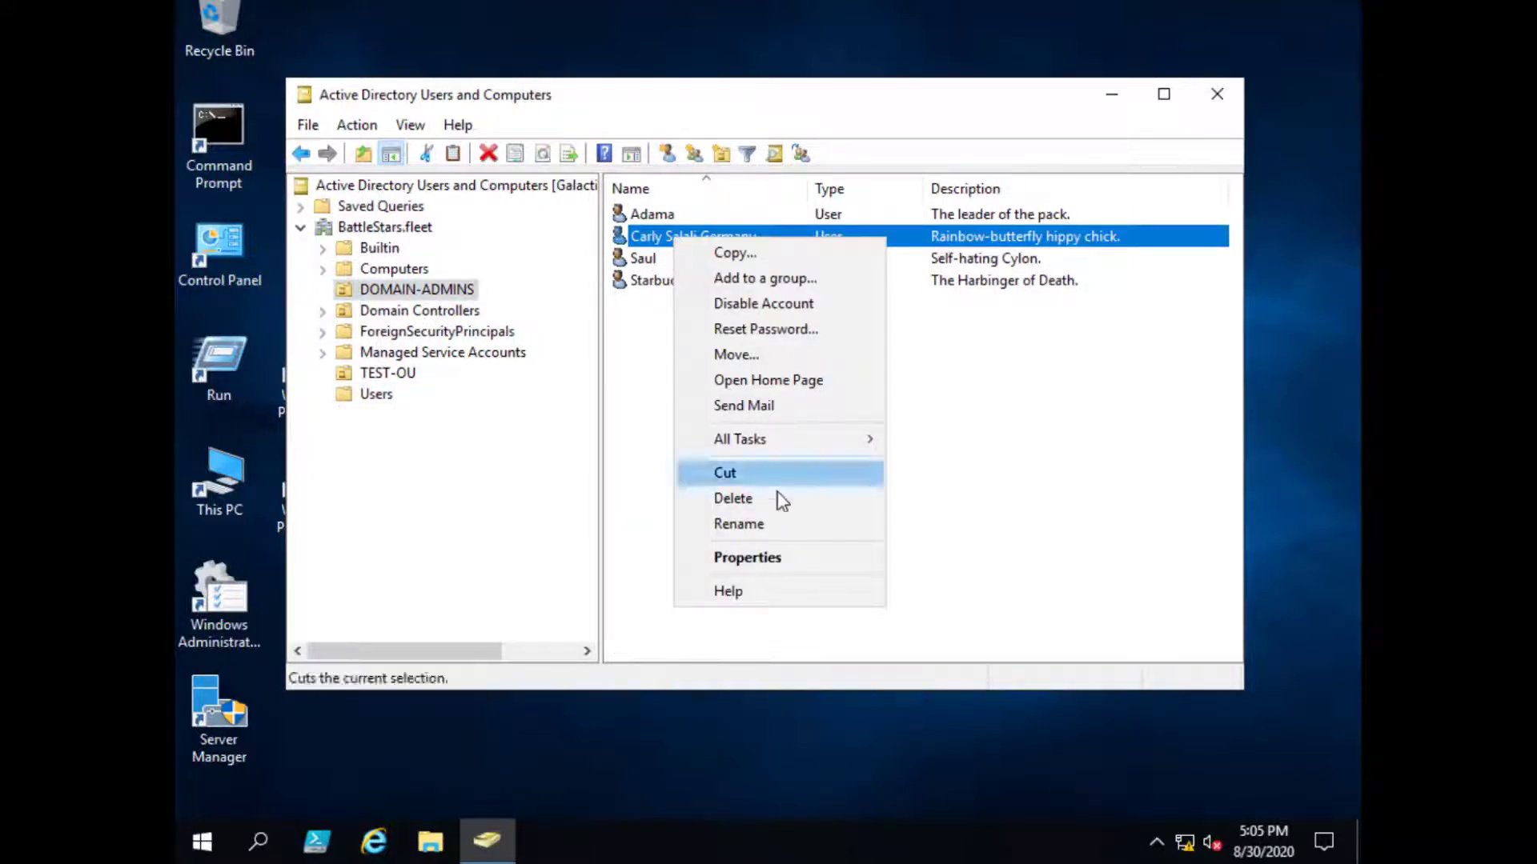
click(782, 560)
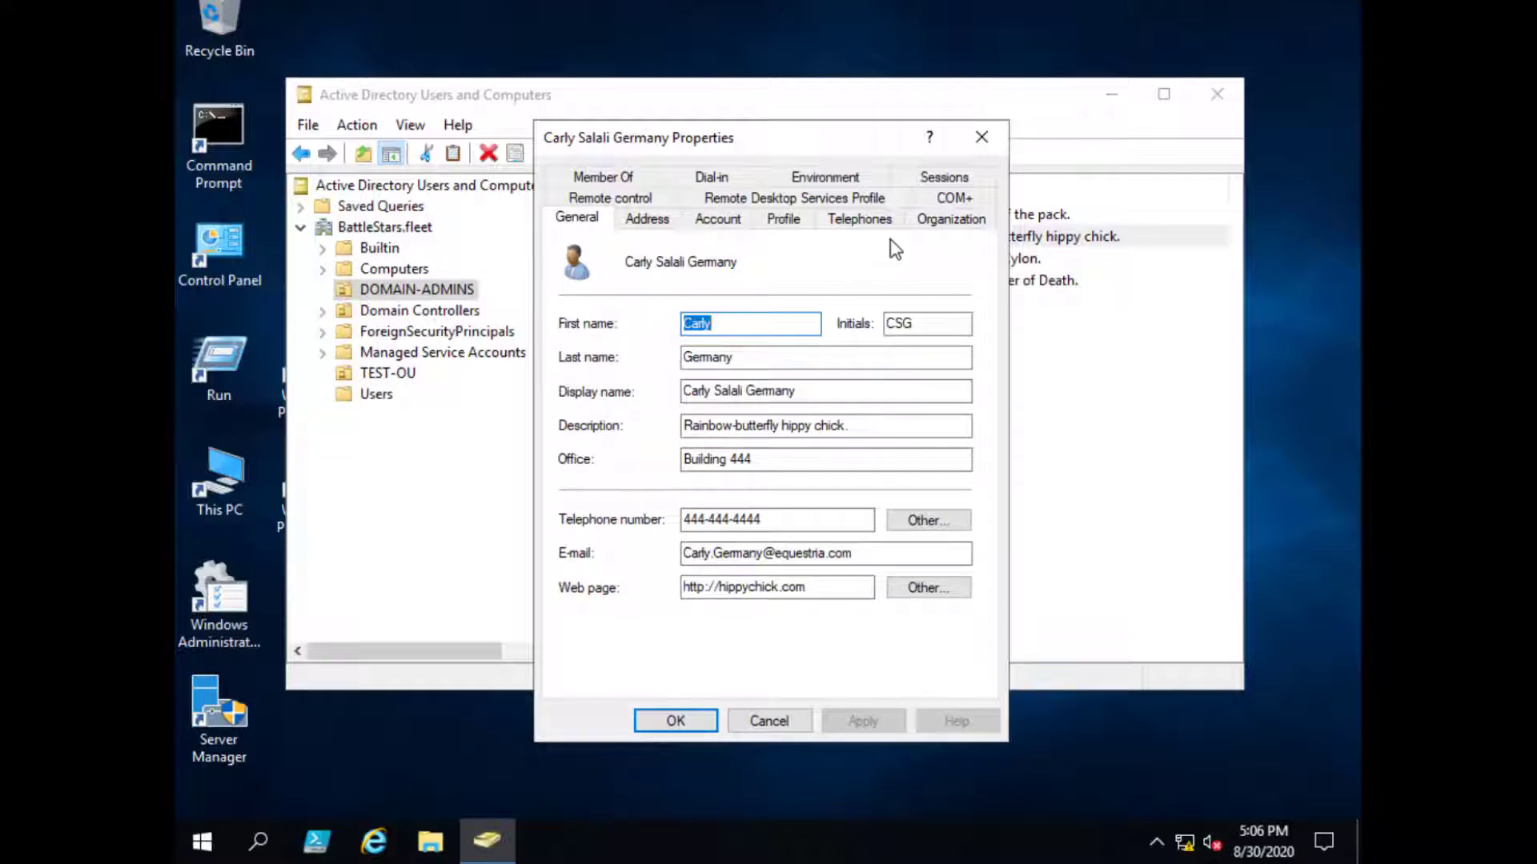
- Enable Advanced Features and reopen a DOMAIN-ADMINS user's properties
click(766, 721)
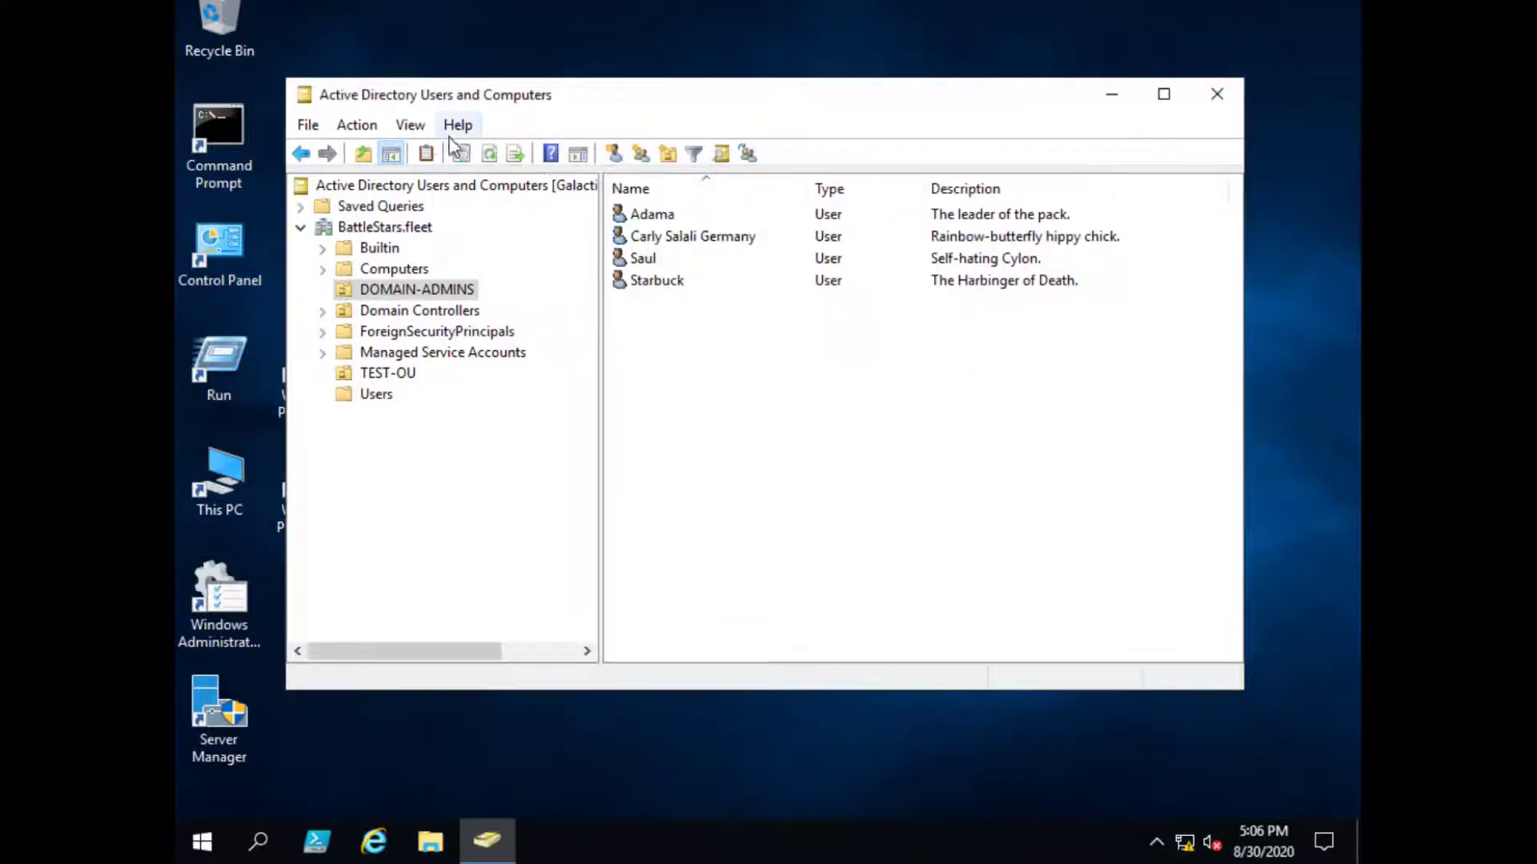
click(409, 125)
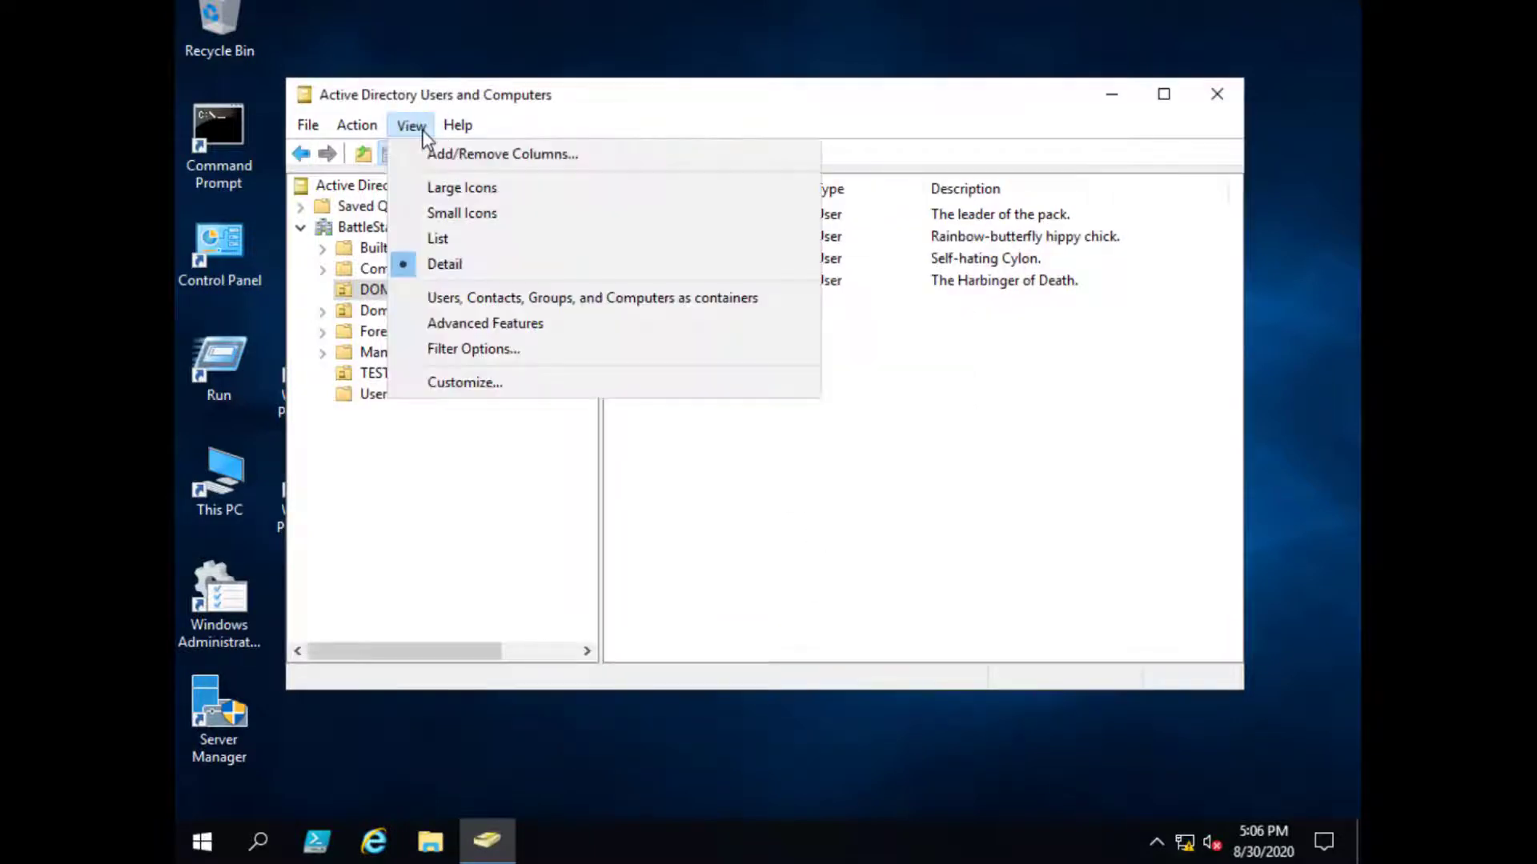
click(457, 324)
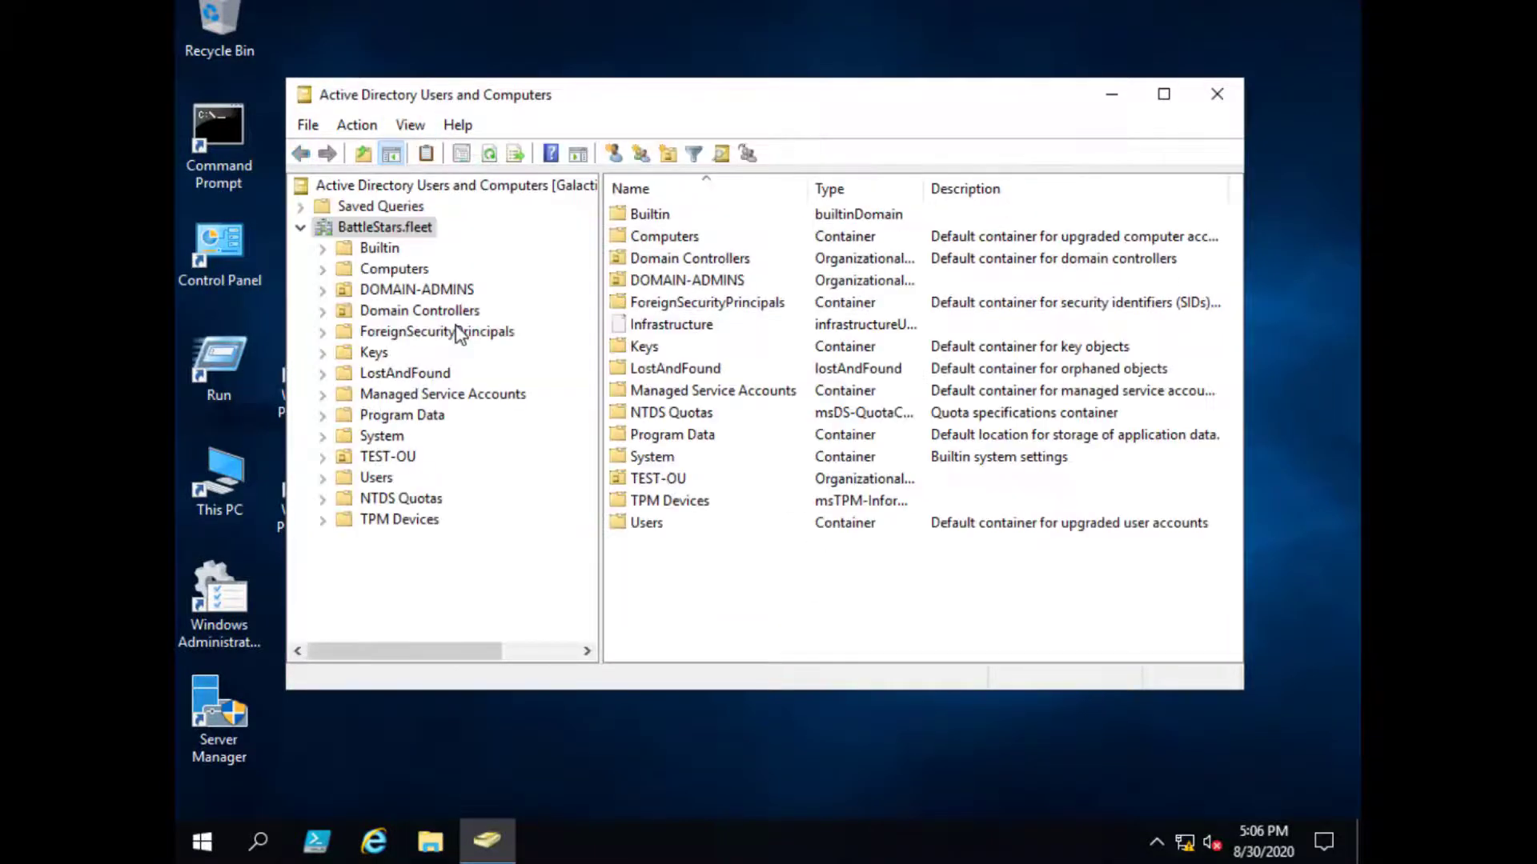
click(424, 291)
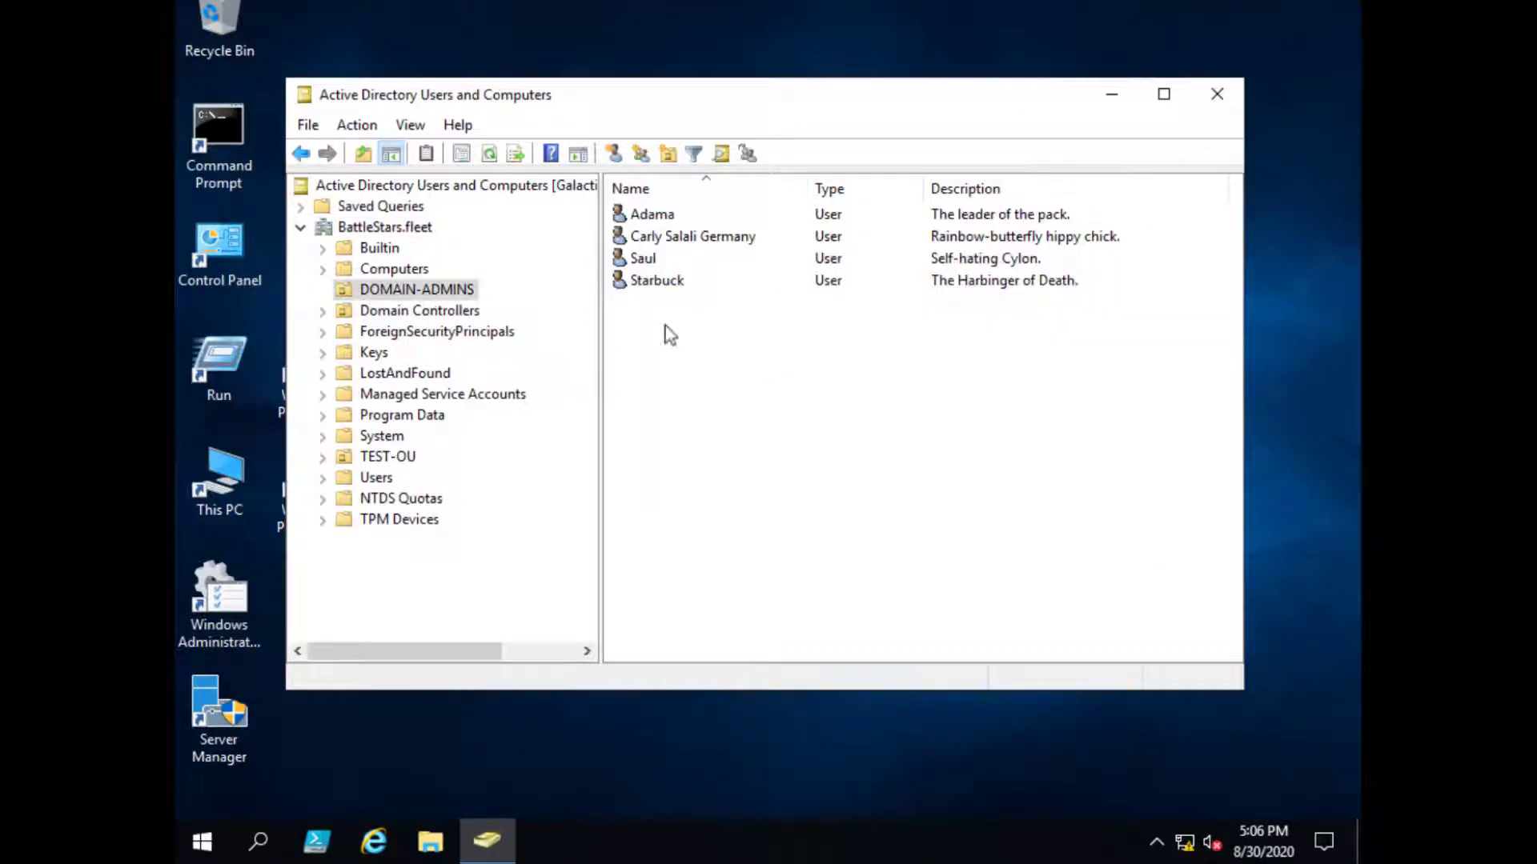
right_click(685, 240)
click(762, 584)
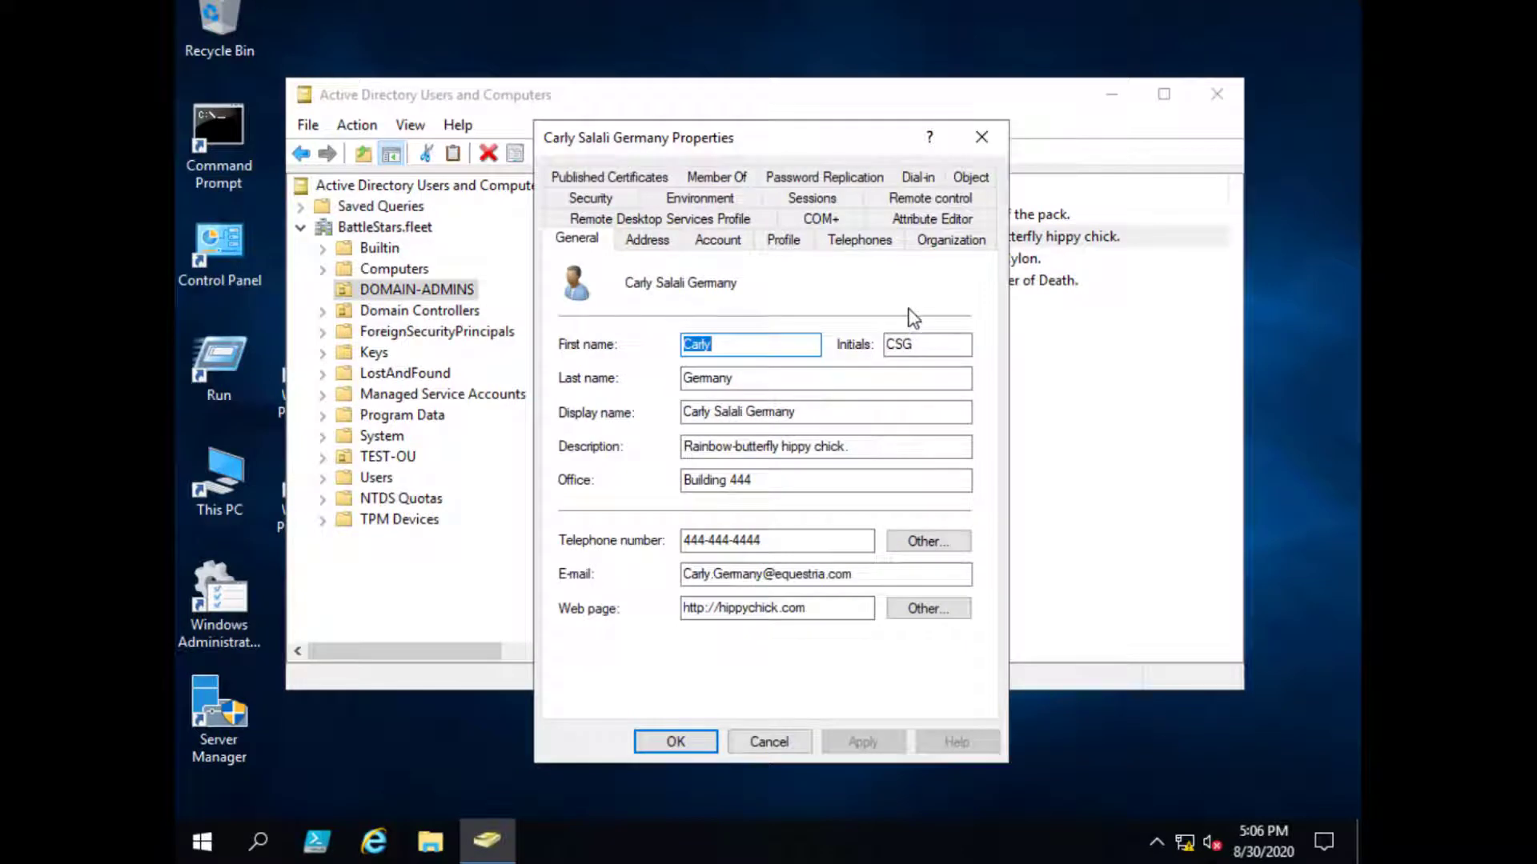
- Review the user's Attribute Editor entries, such as adminCount and homePostalAddress
click(917, 218)
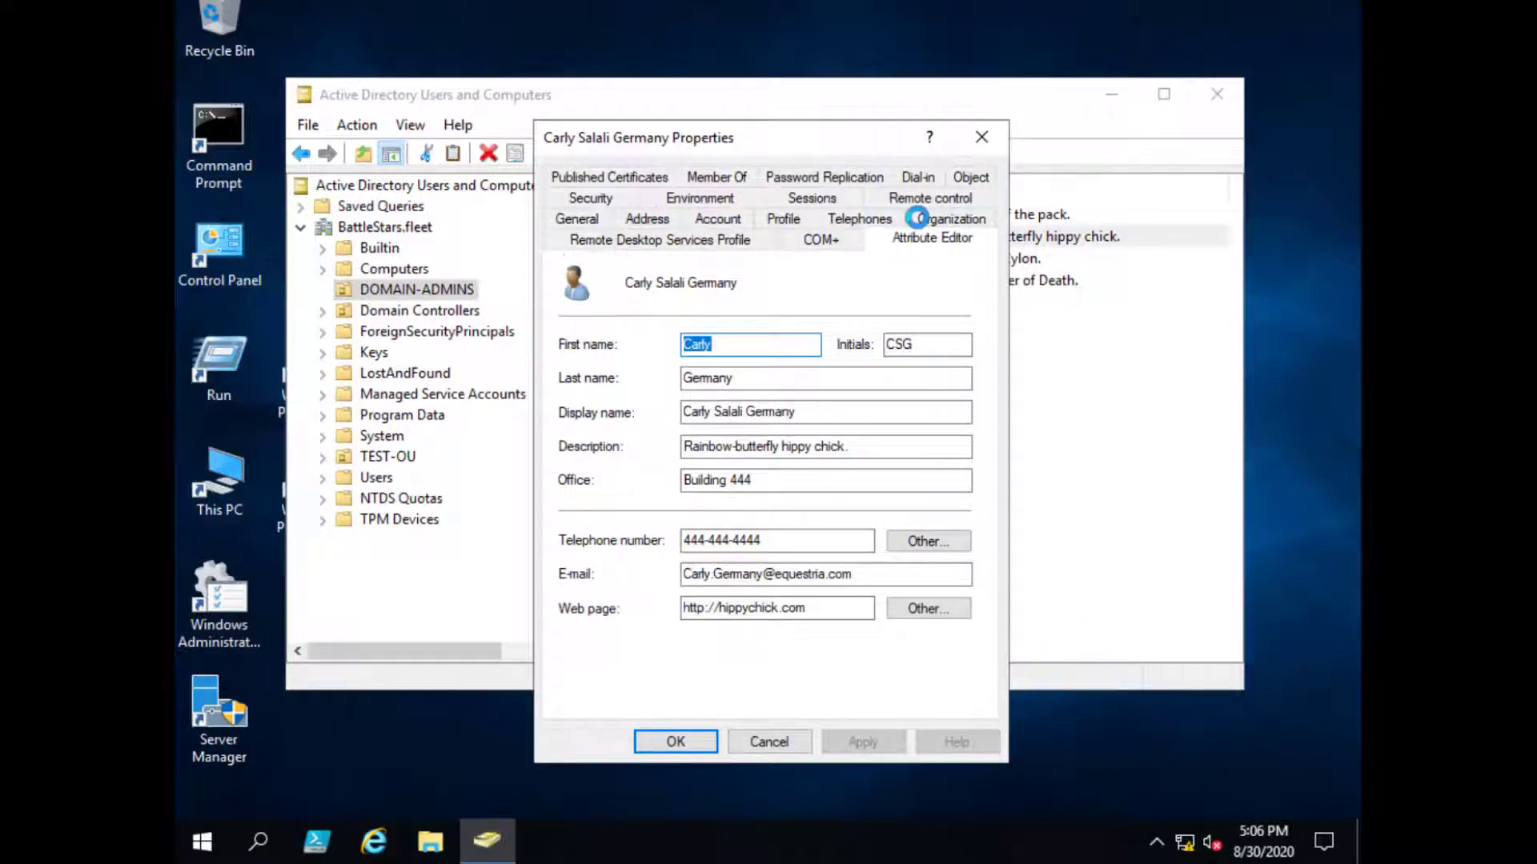
click(720, 387)
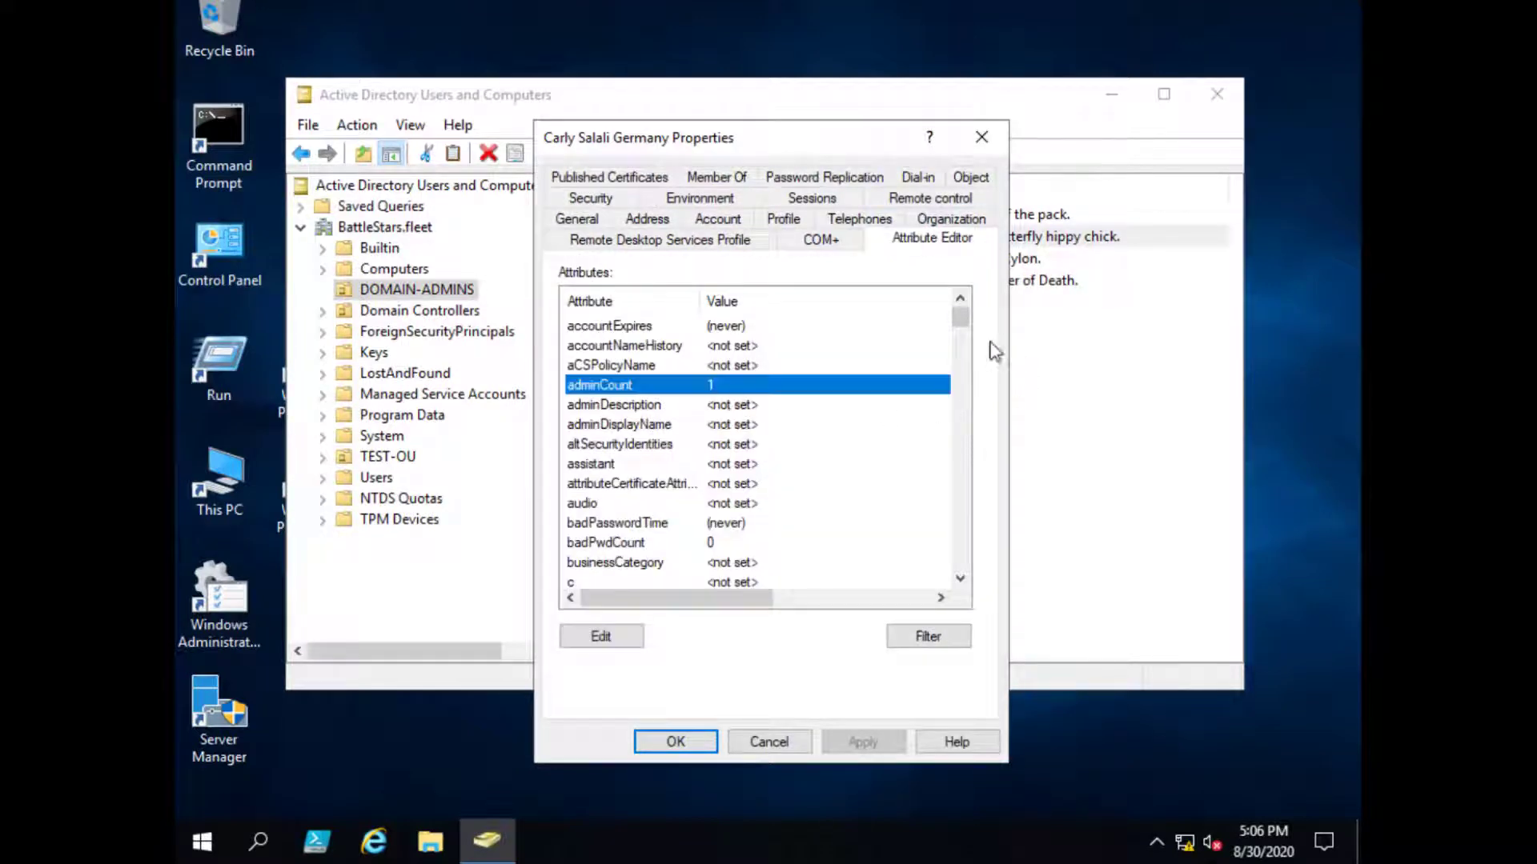
drag(958, 318, 959, 358)
click(684, 425)
click(662, 387)
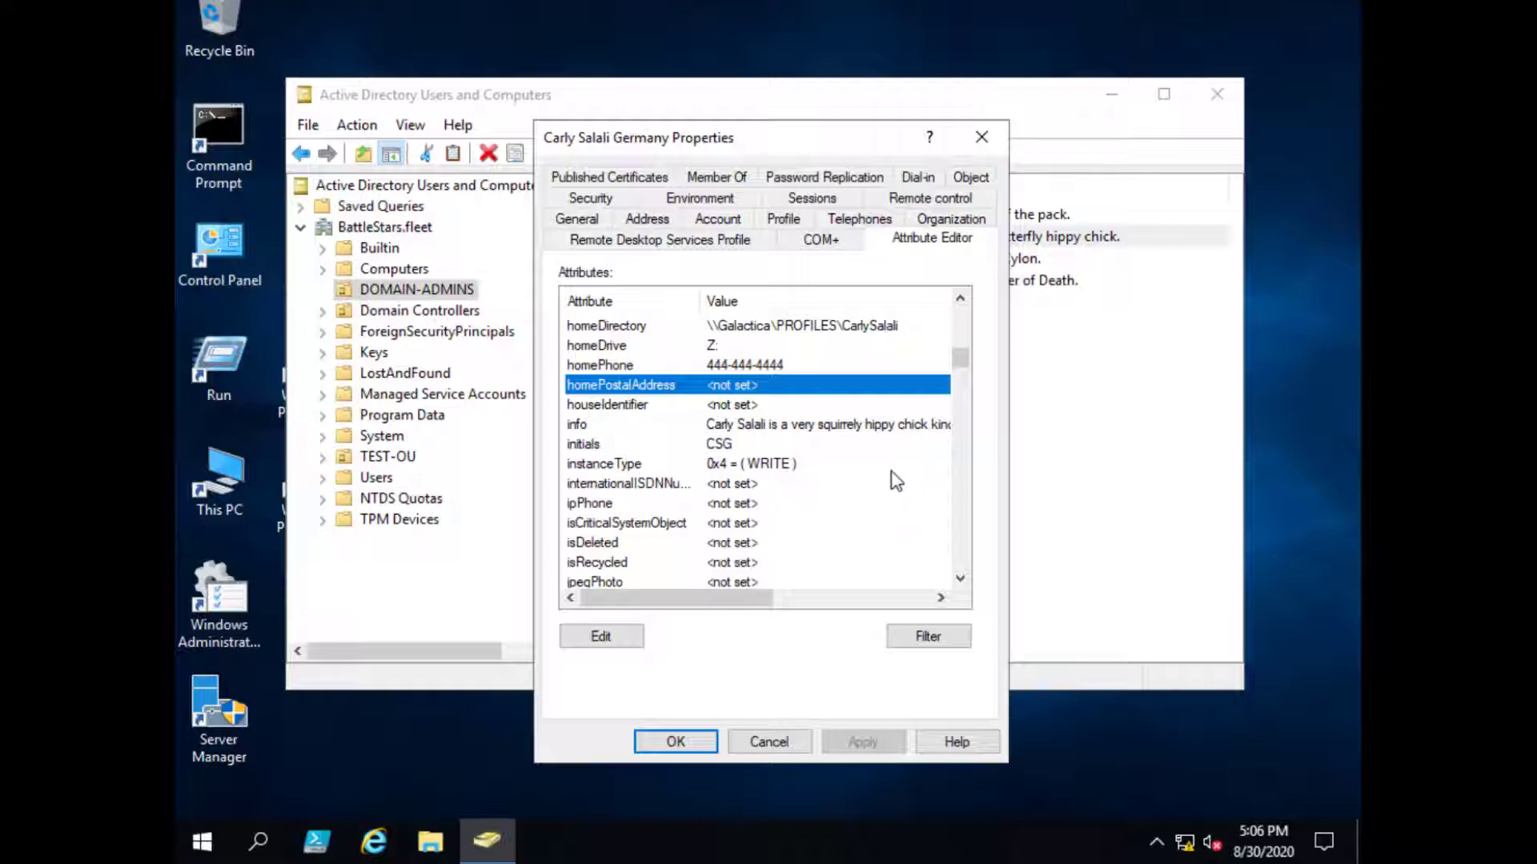
click(912, 250)
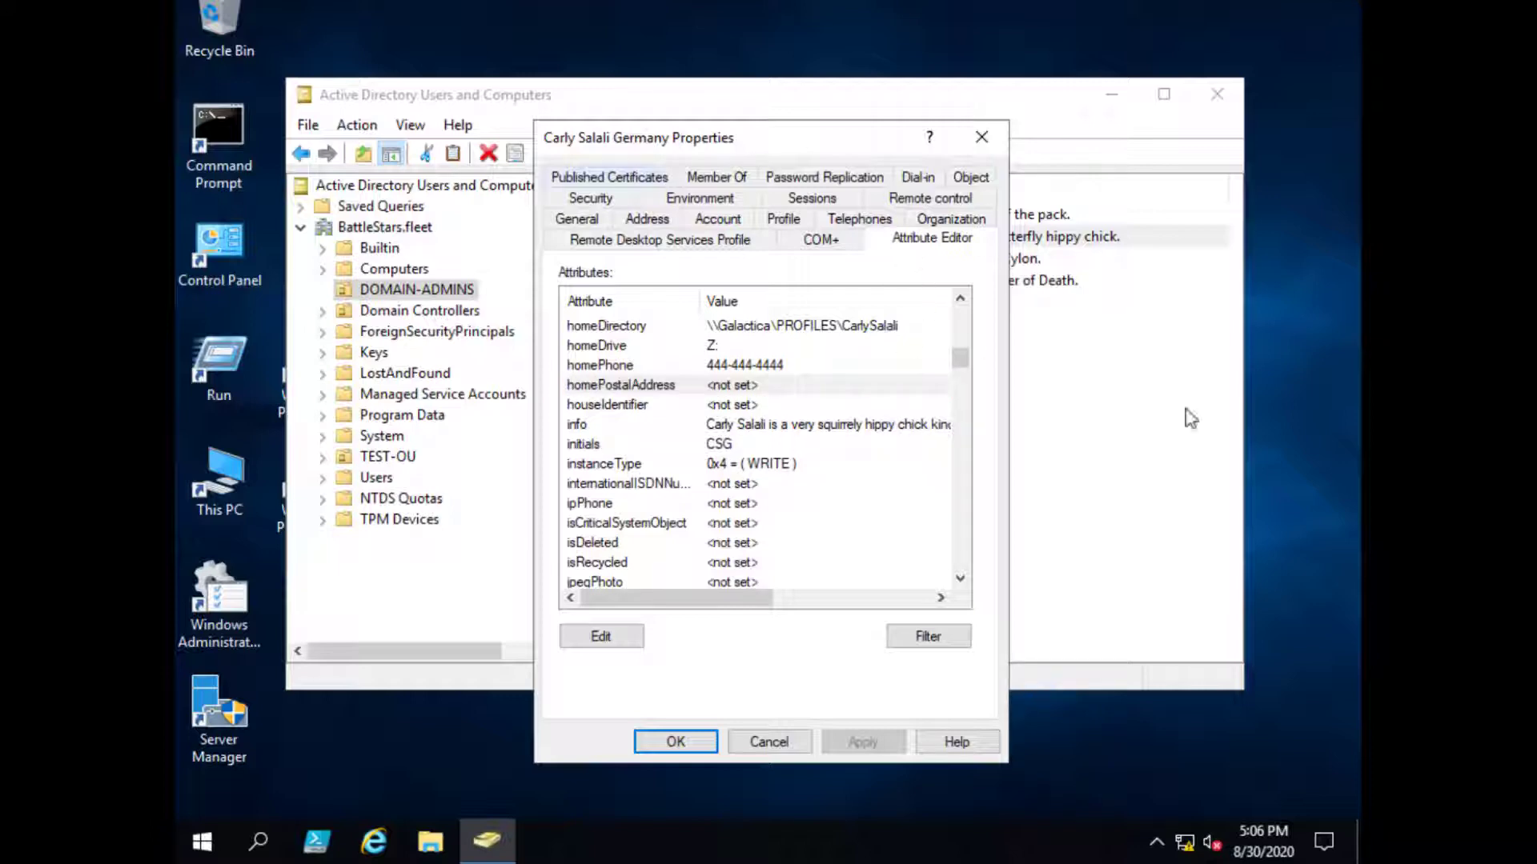
- Examine the canonical name's domain, DOMAIN-ADMINS and user parts, then cancel the properties
click(971, 179)
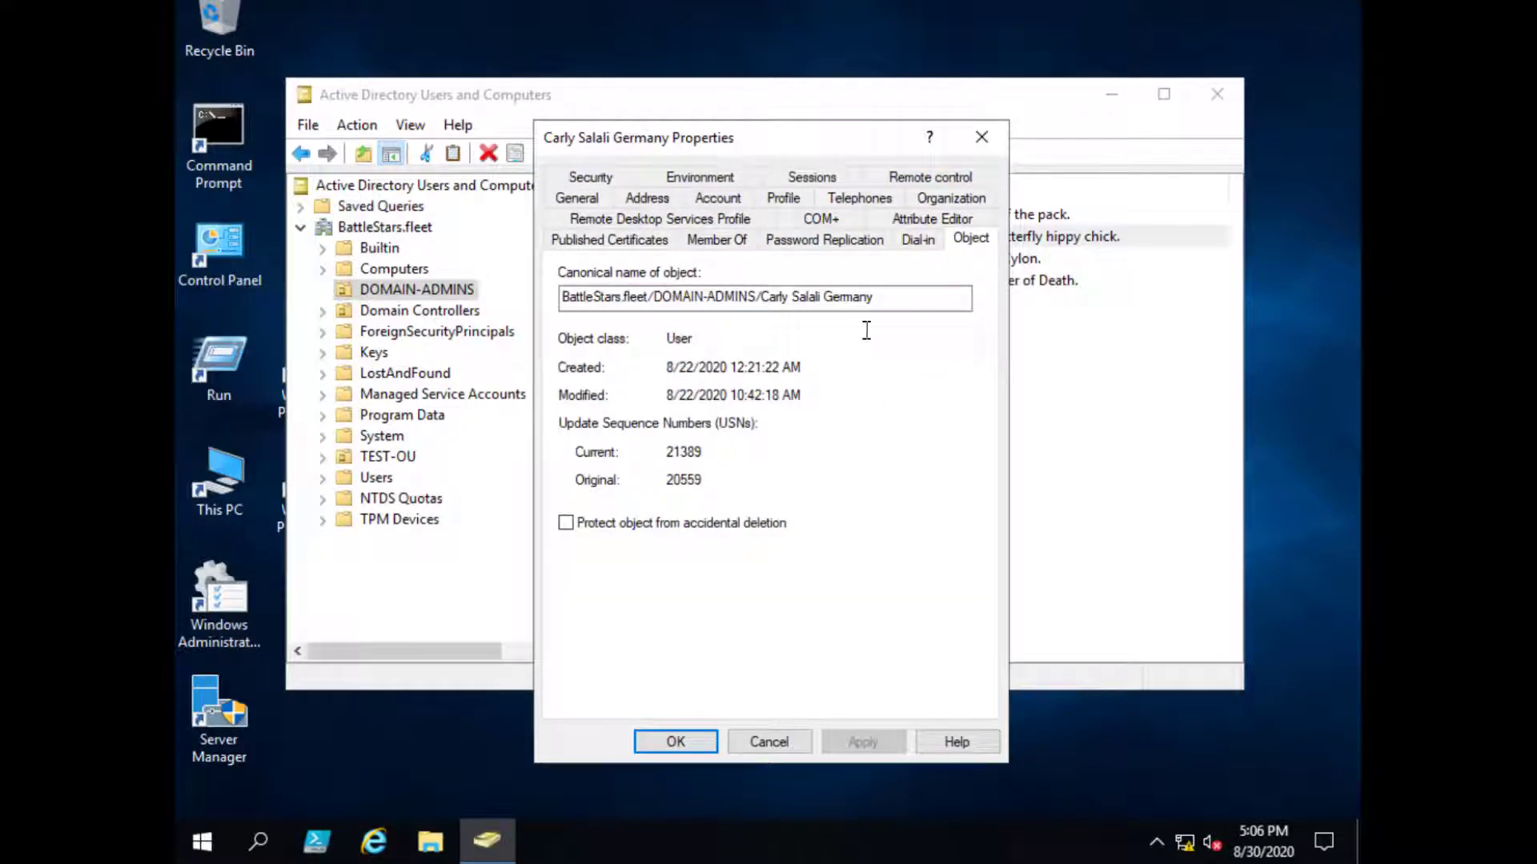
click(889, 299)
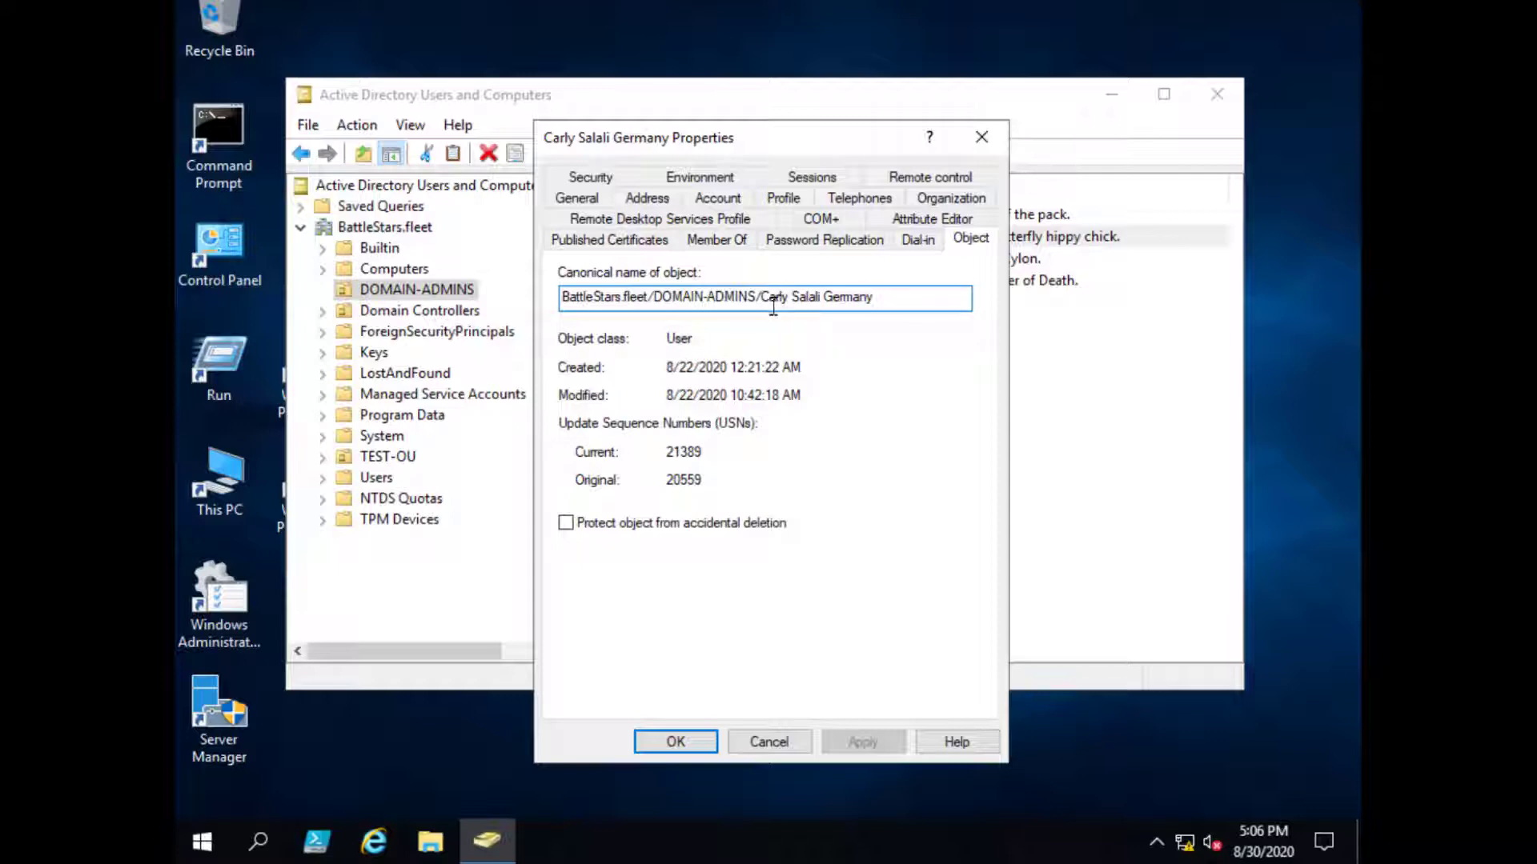
drag(764, 297, 514, 296)
drag(653, 300, 524, 295)
drag(654, 298, 757, 298)
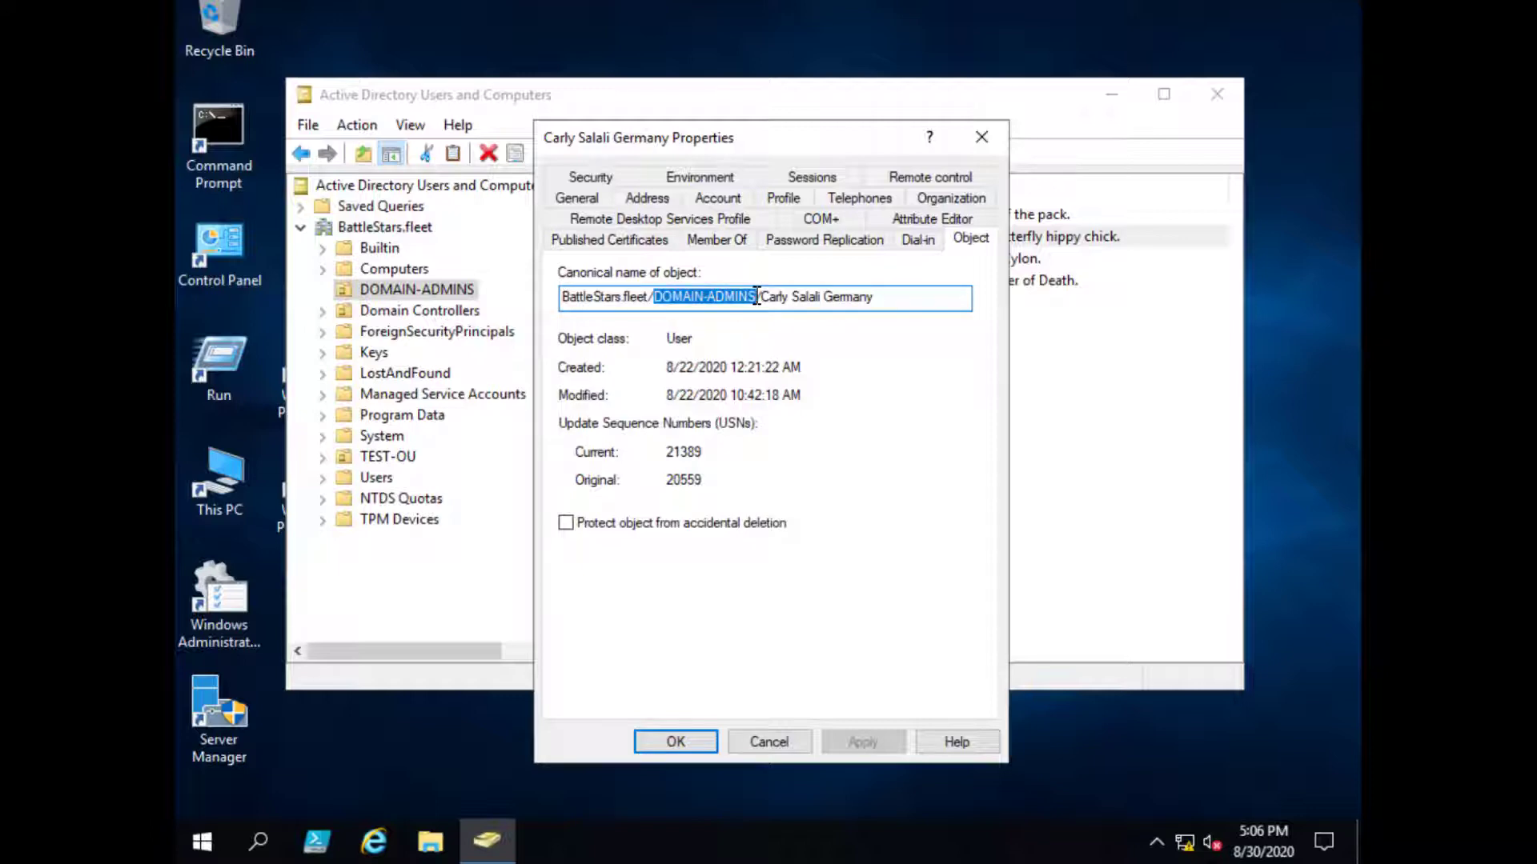
click(779, 300)
drag(892, 301, 763, 306)
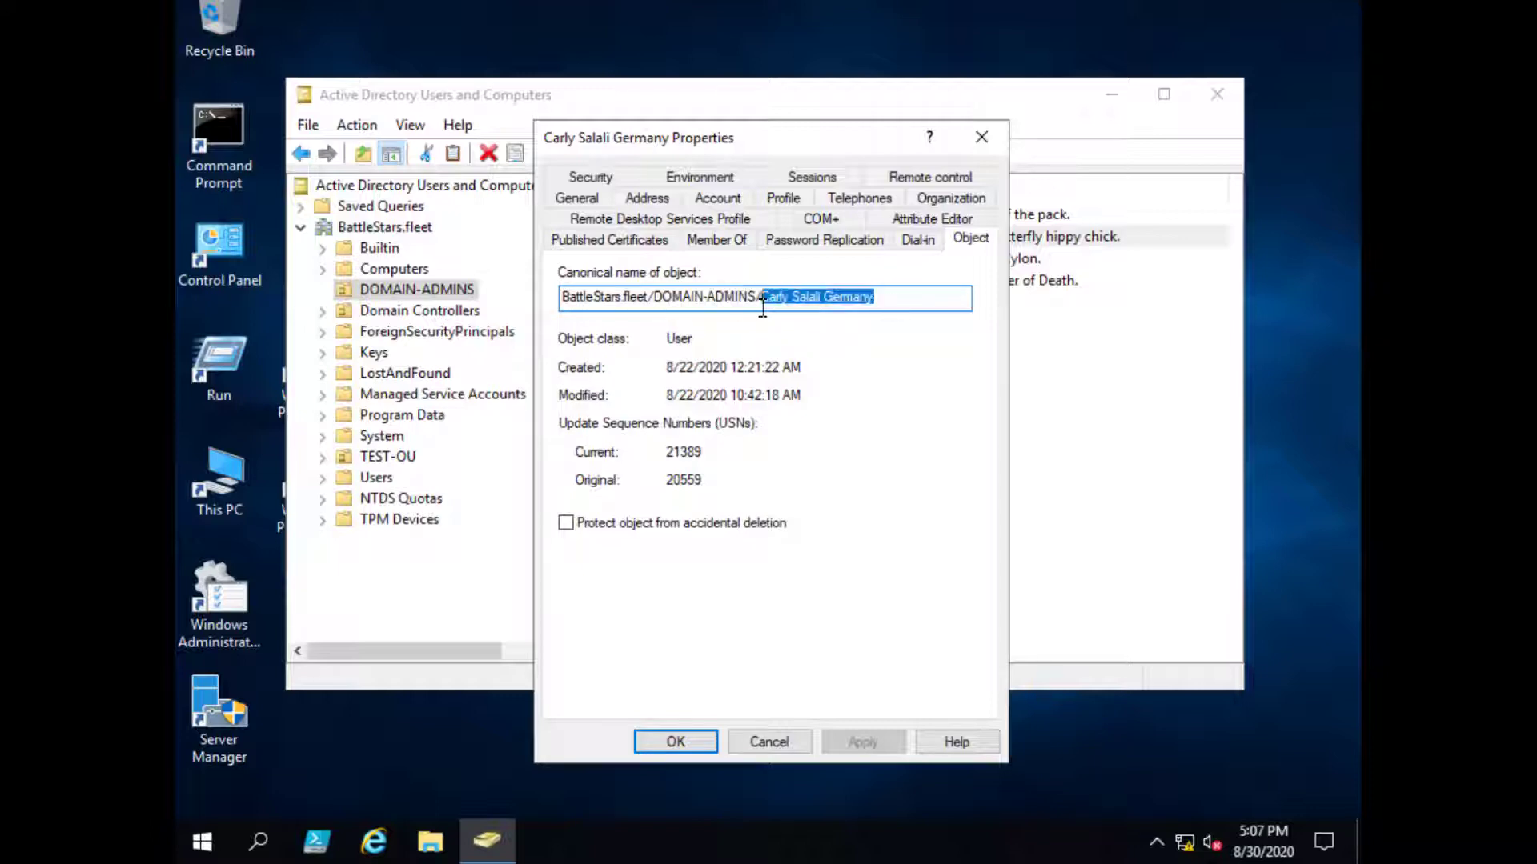
click(799, 744)
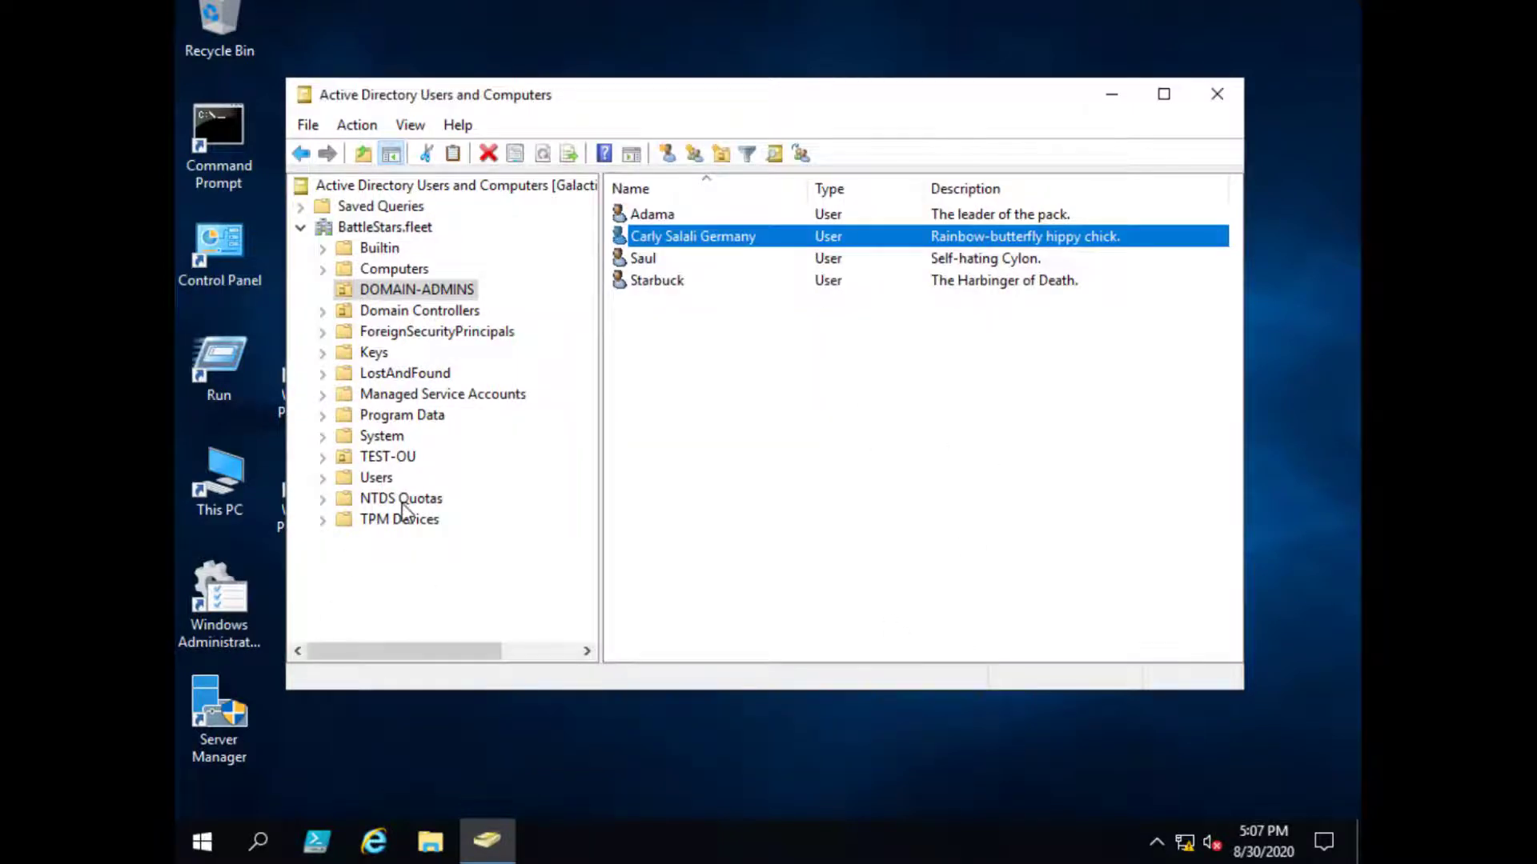
- Uncheck Protect object from accidental deletion on TEST-OU's Object tab and save
click(399, 456)
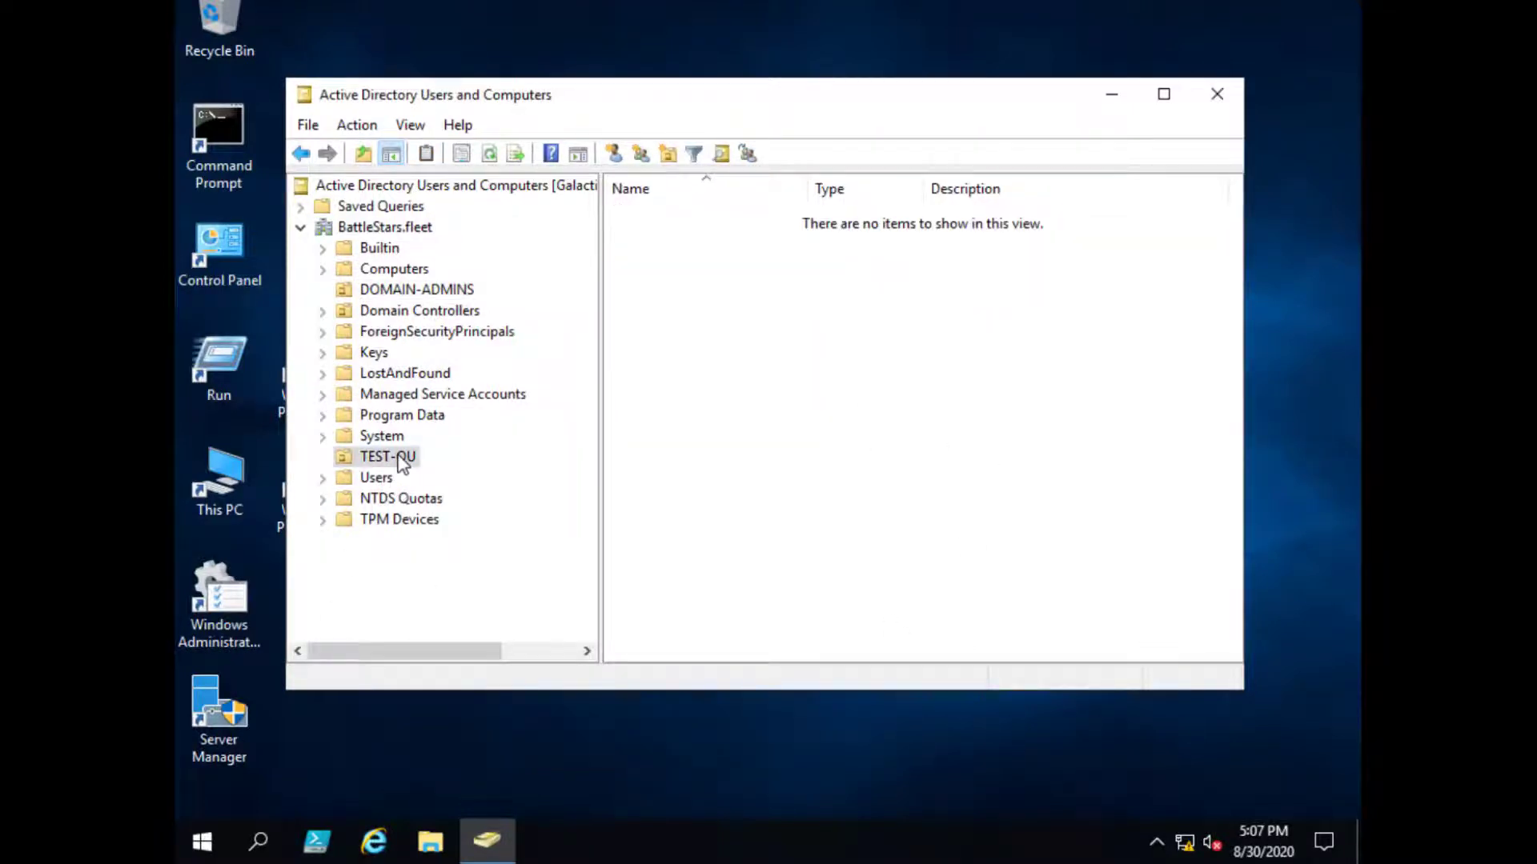
right_click(400, 458)
click(507, 403)
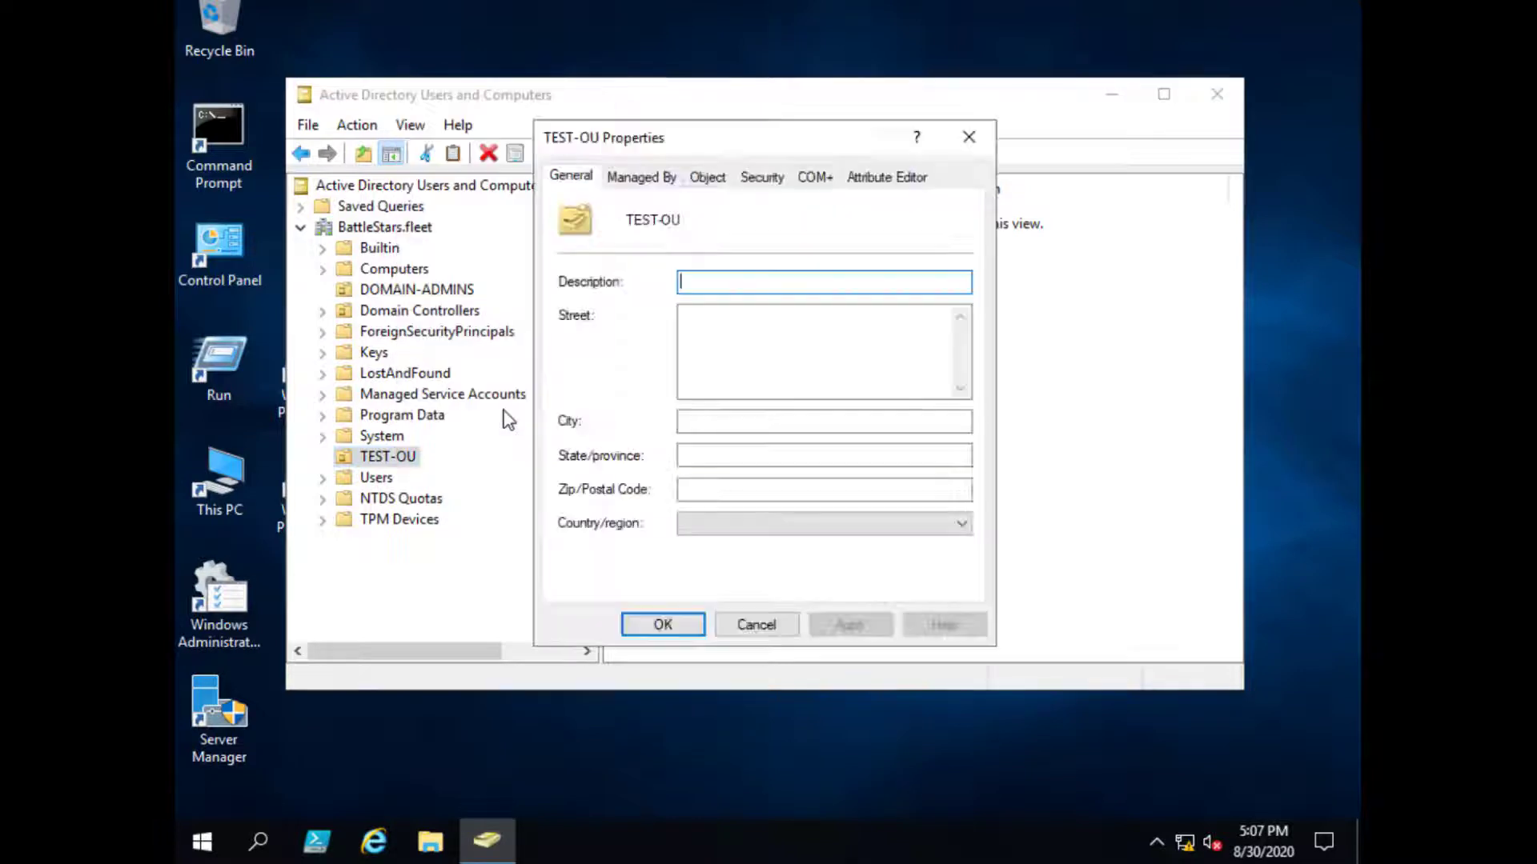
drag(775, 136, 796, 183)
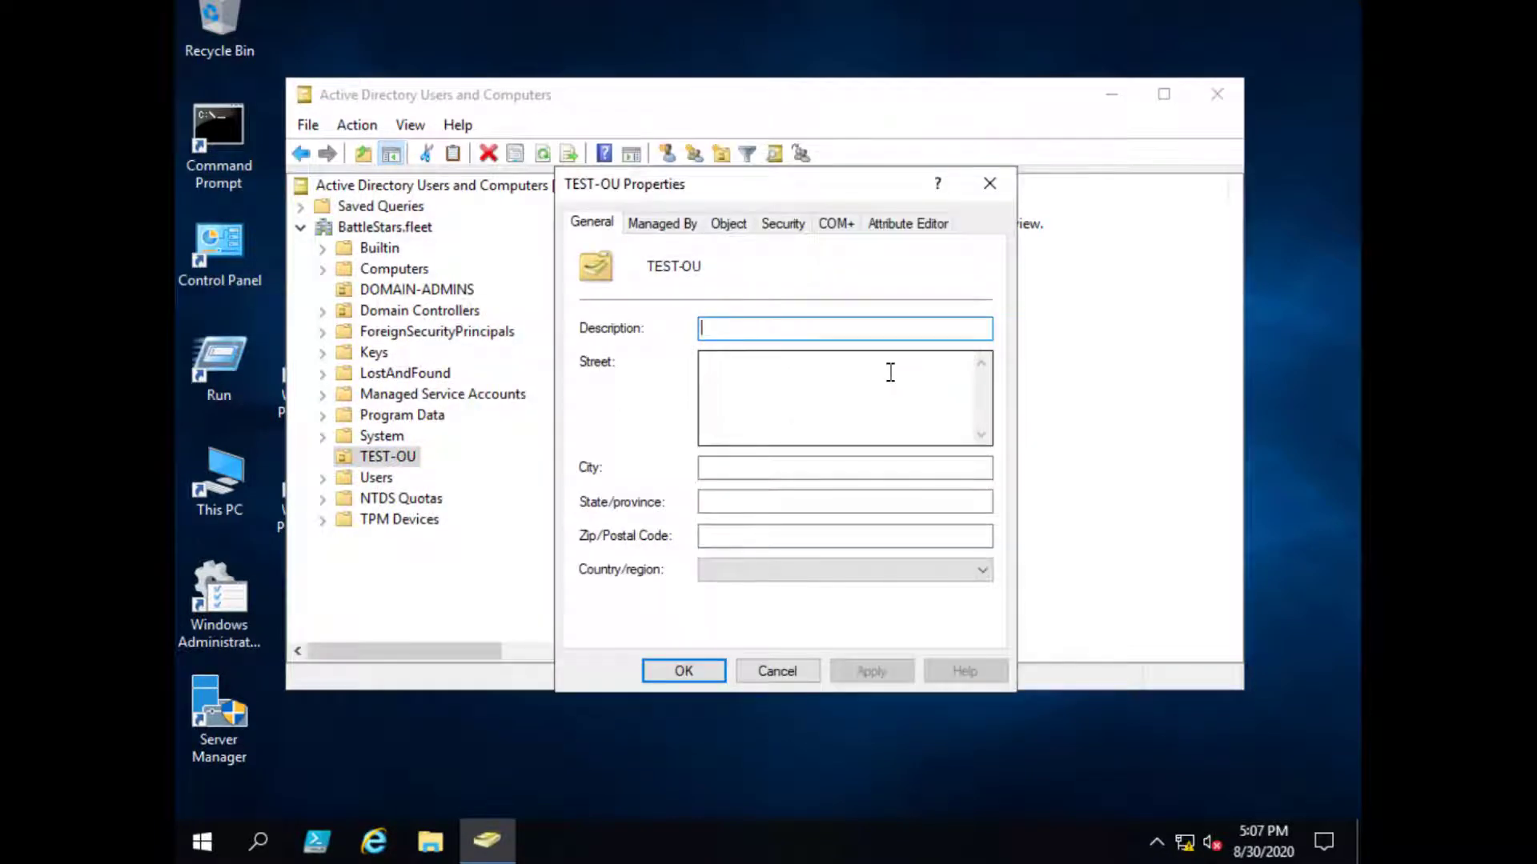
click(725, 228)
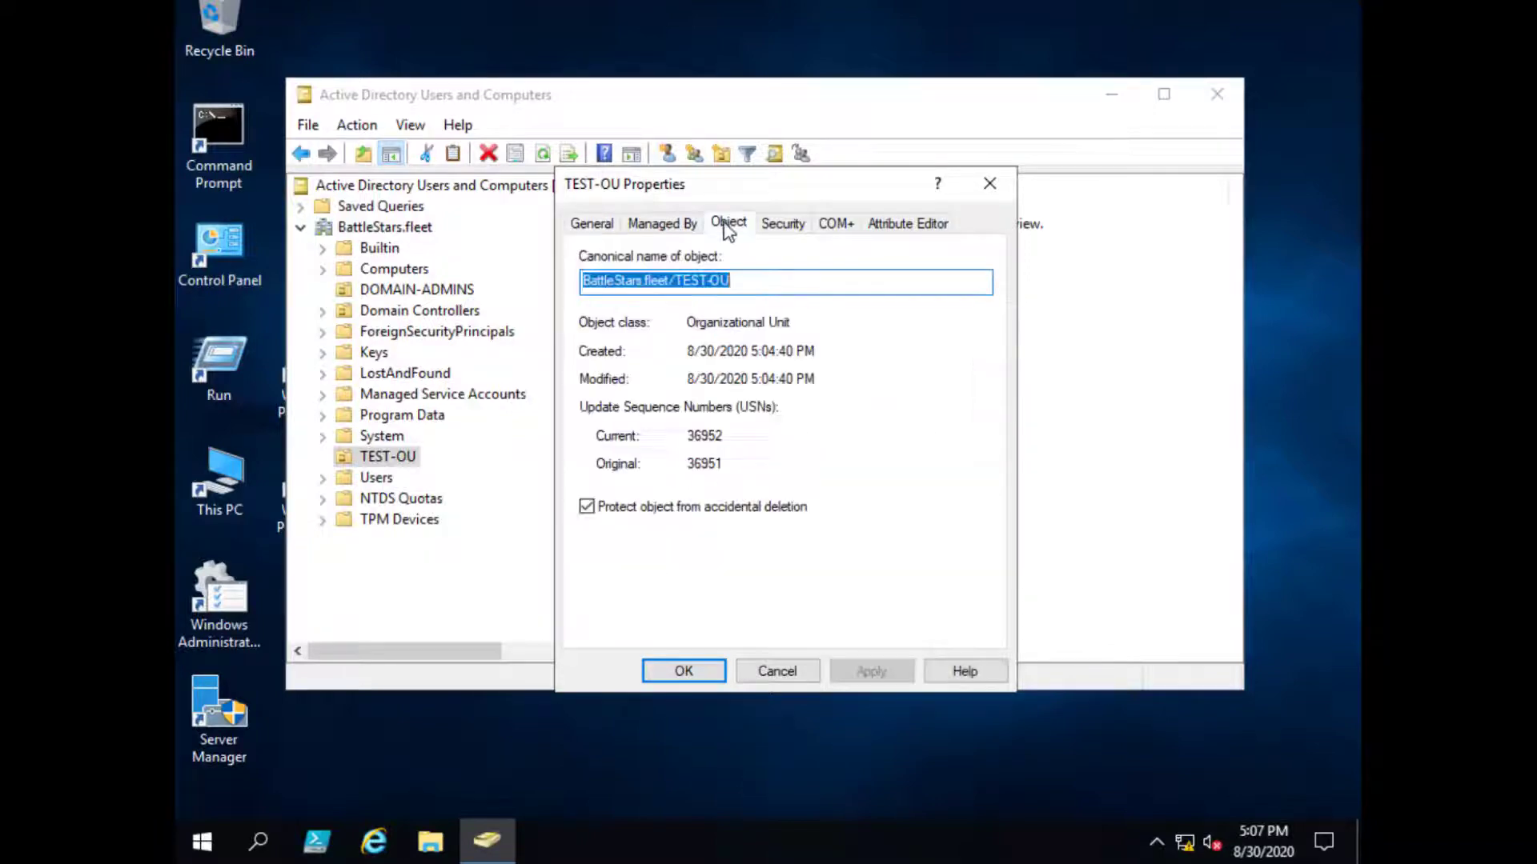
click(587, 507)
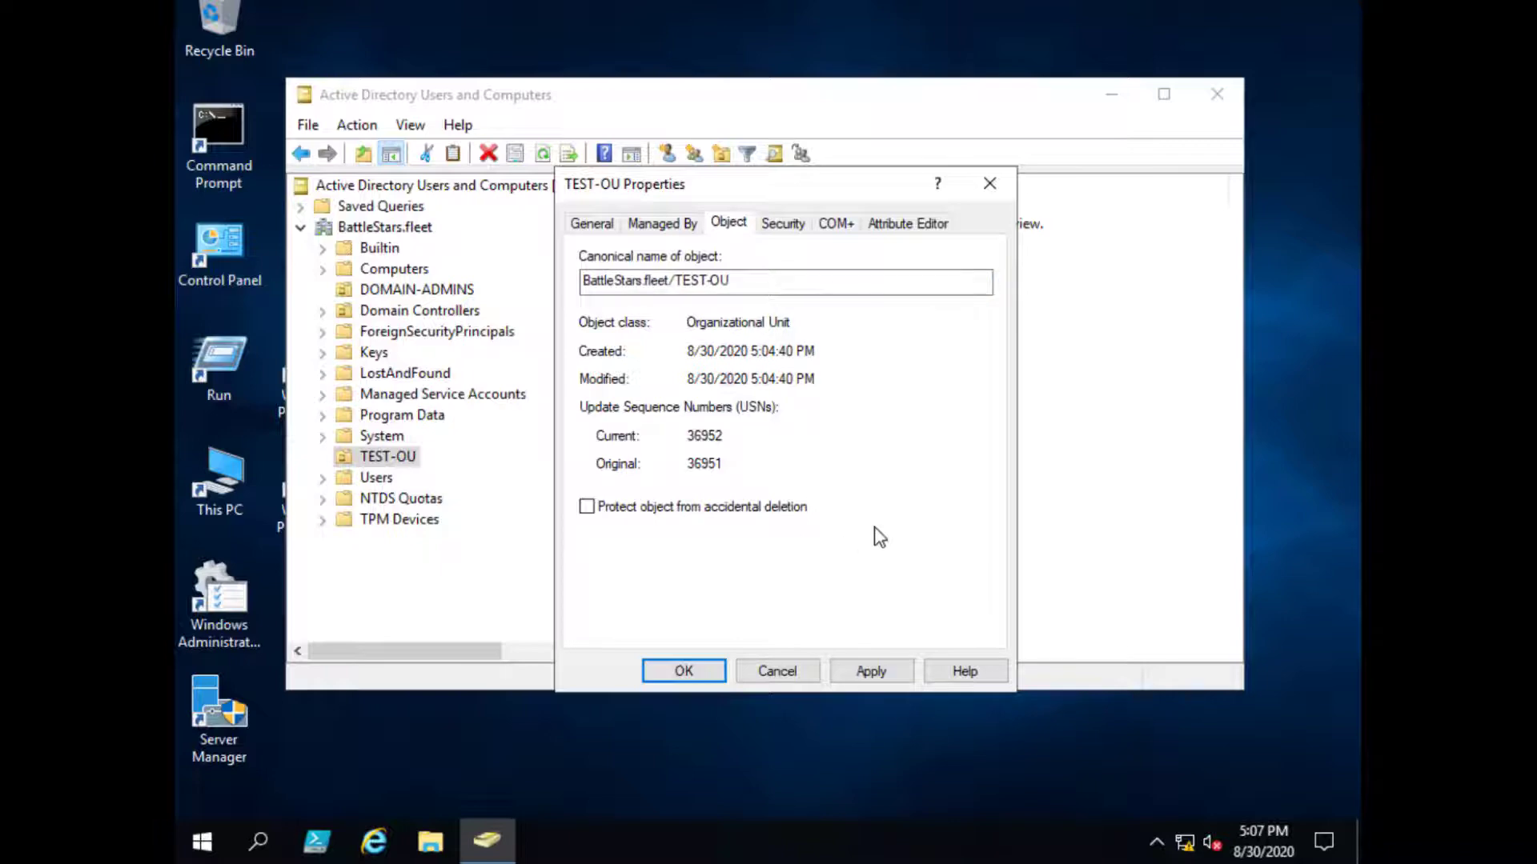
click(876, 670)
click(683, 671)
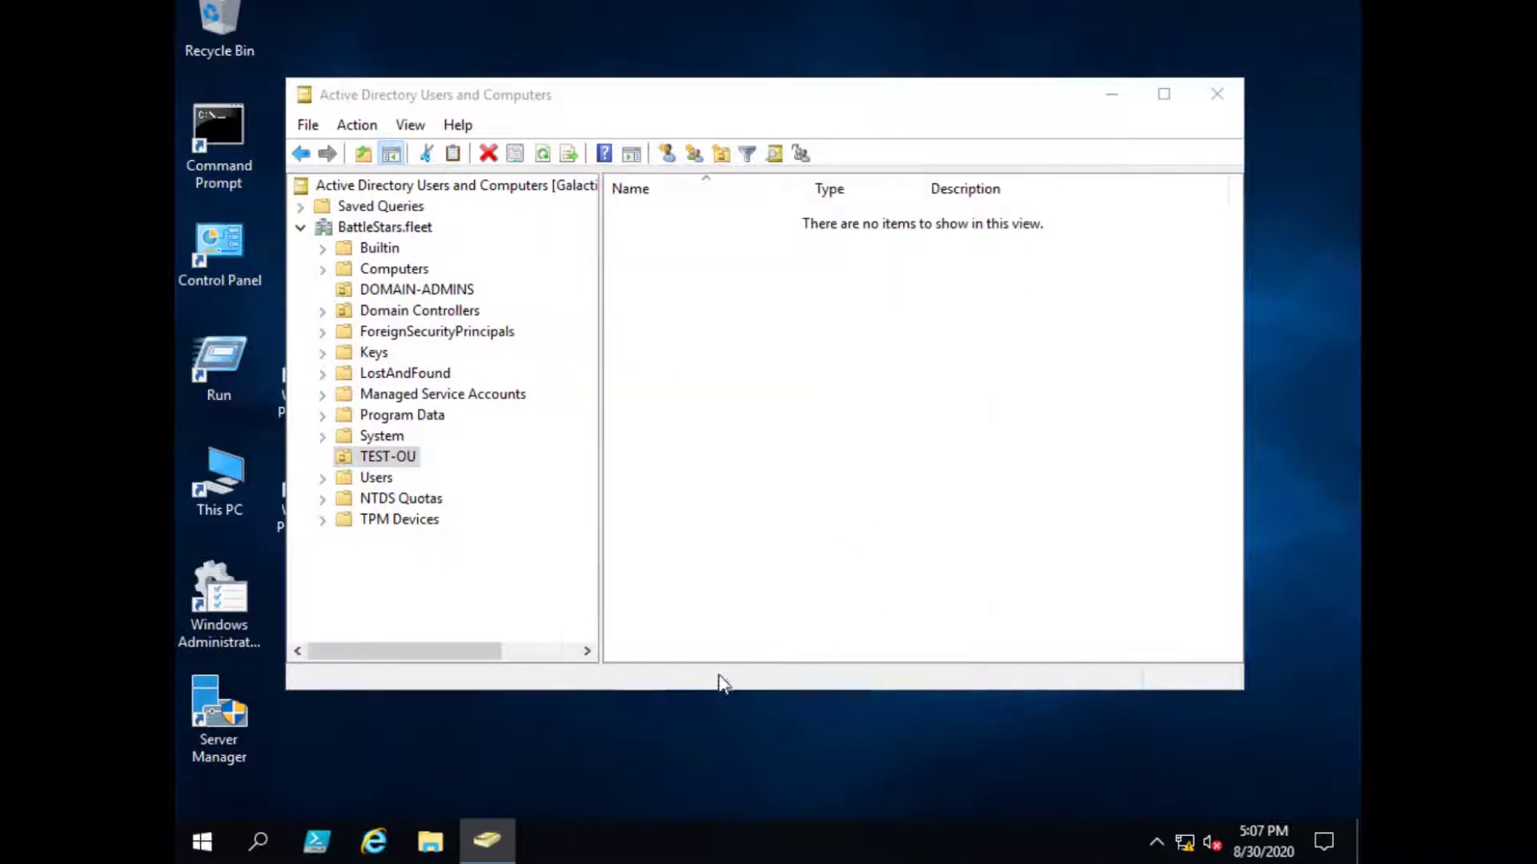
- Delete TEST-OU and confirm the deletion
right_click(404, 461)
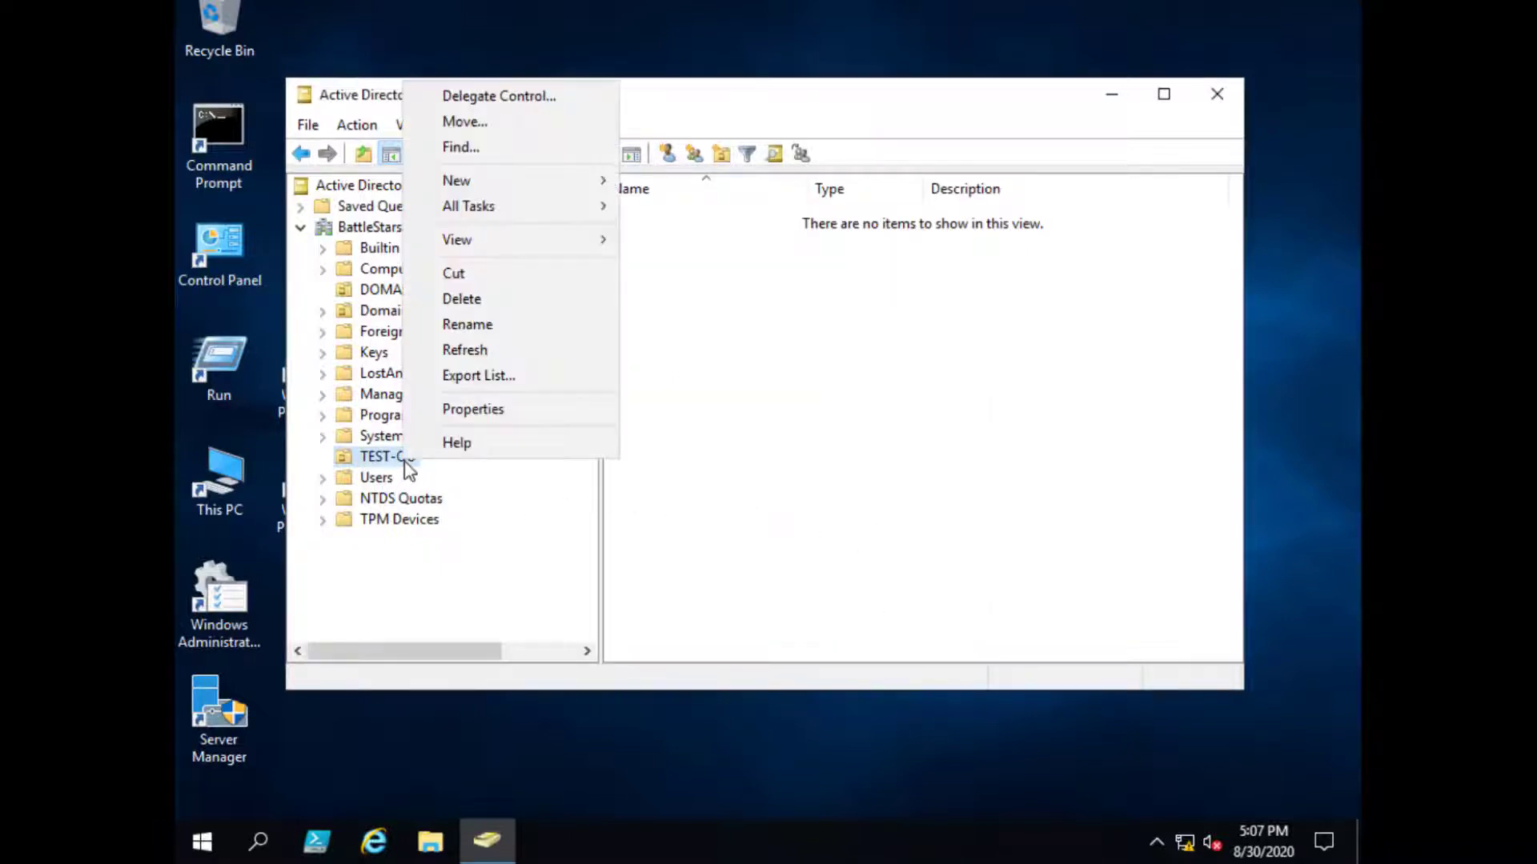
click(469, 303)
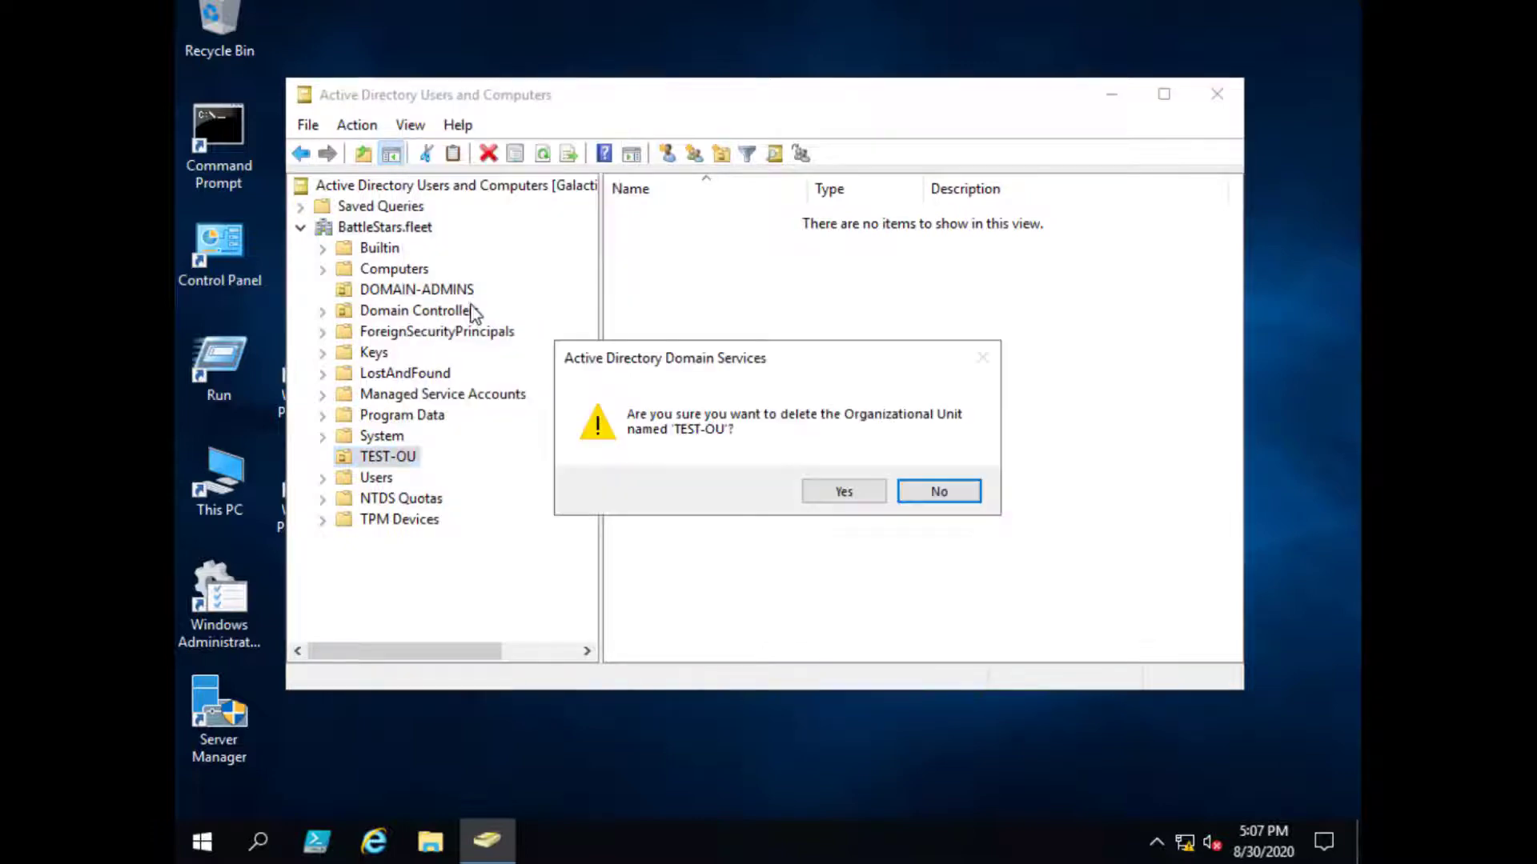
click(857, 492)
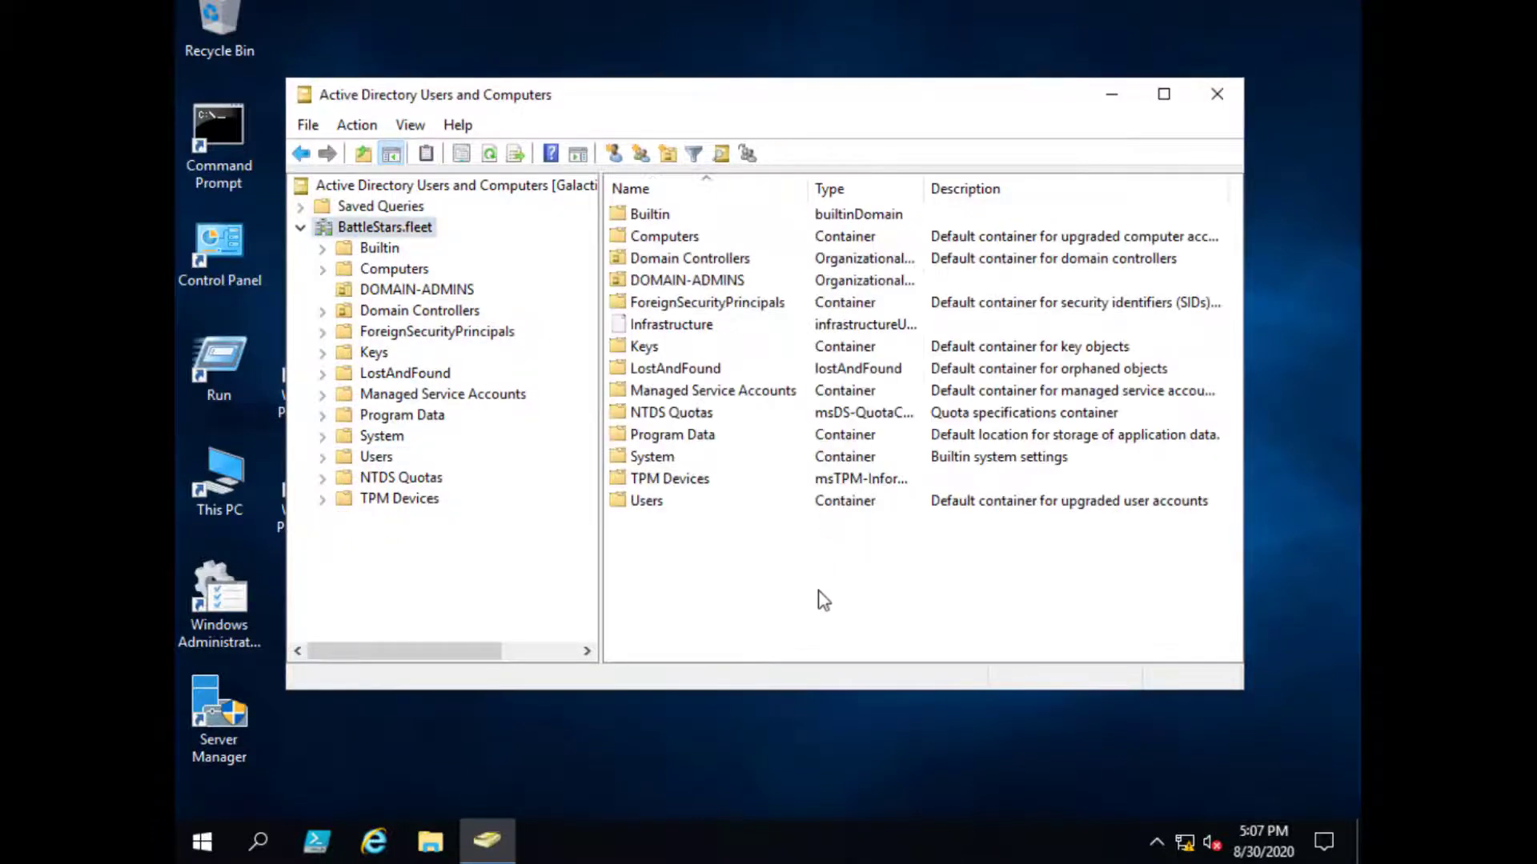
- Start a new organizational unit under BattleStars.fleet and name it Parent_OU
click(410, 129)
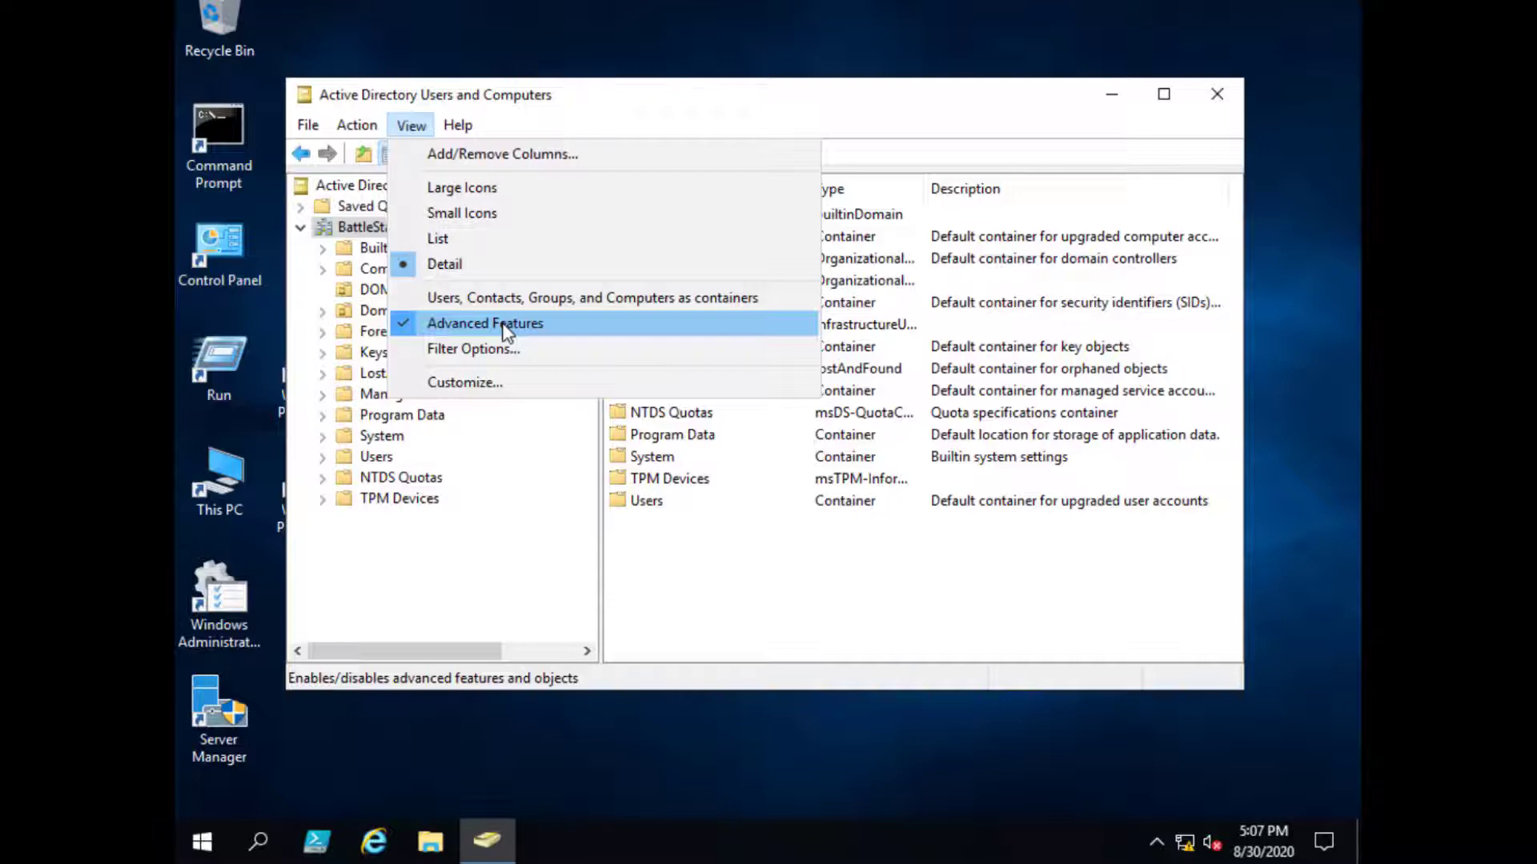
click(758, 559)
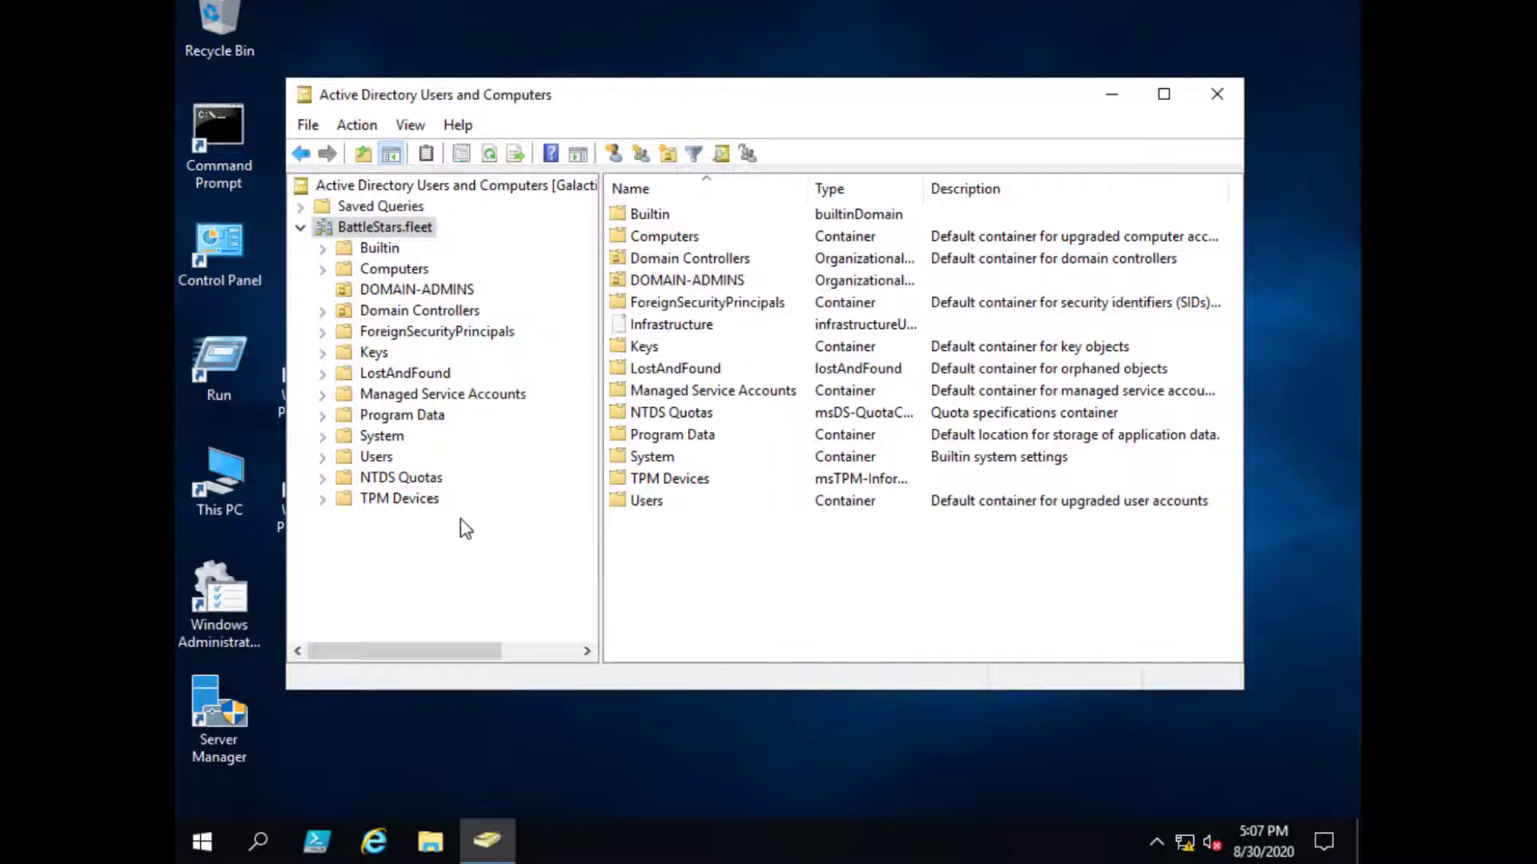
right_click(418, 232)
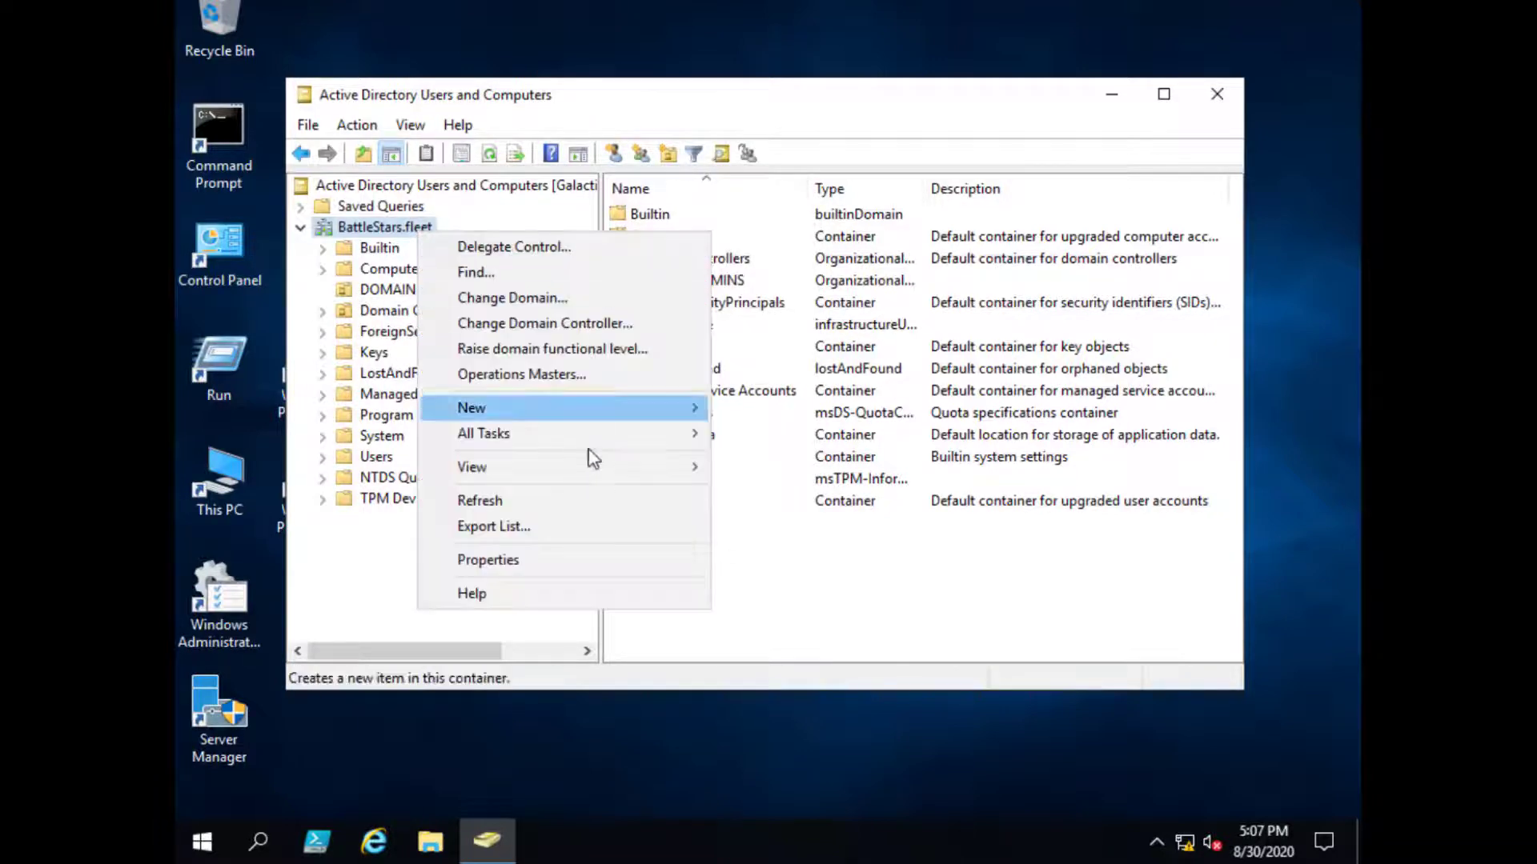
mouse_move(583, 415)
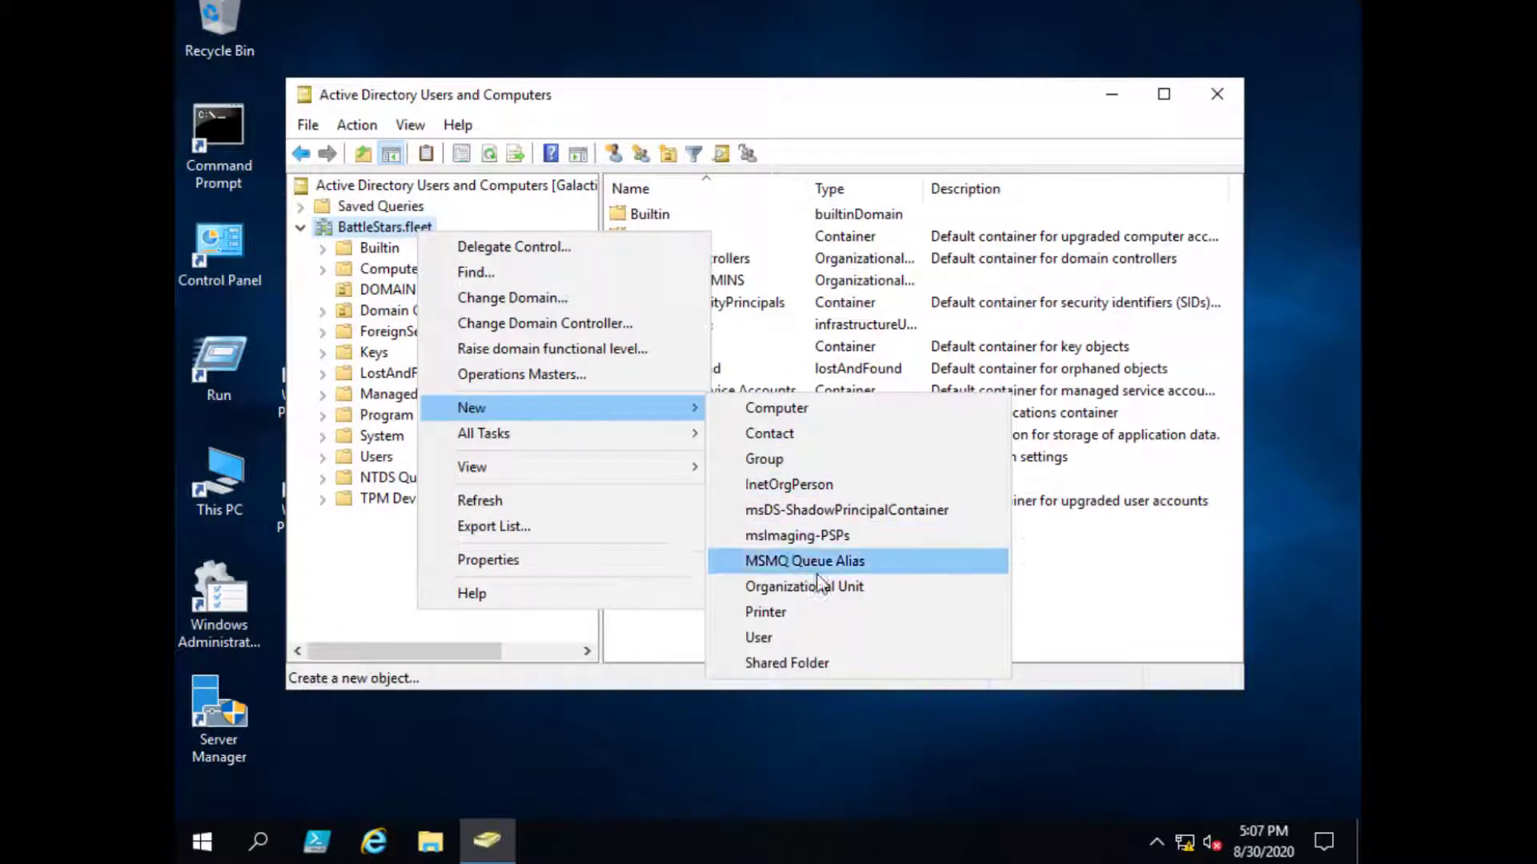
click(845, 587)
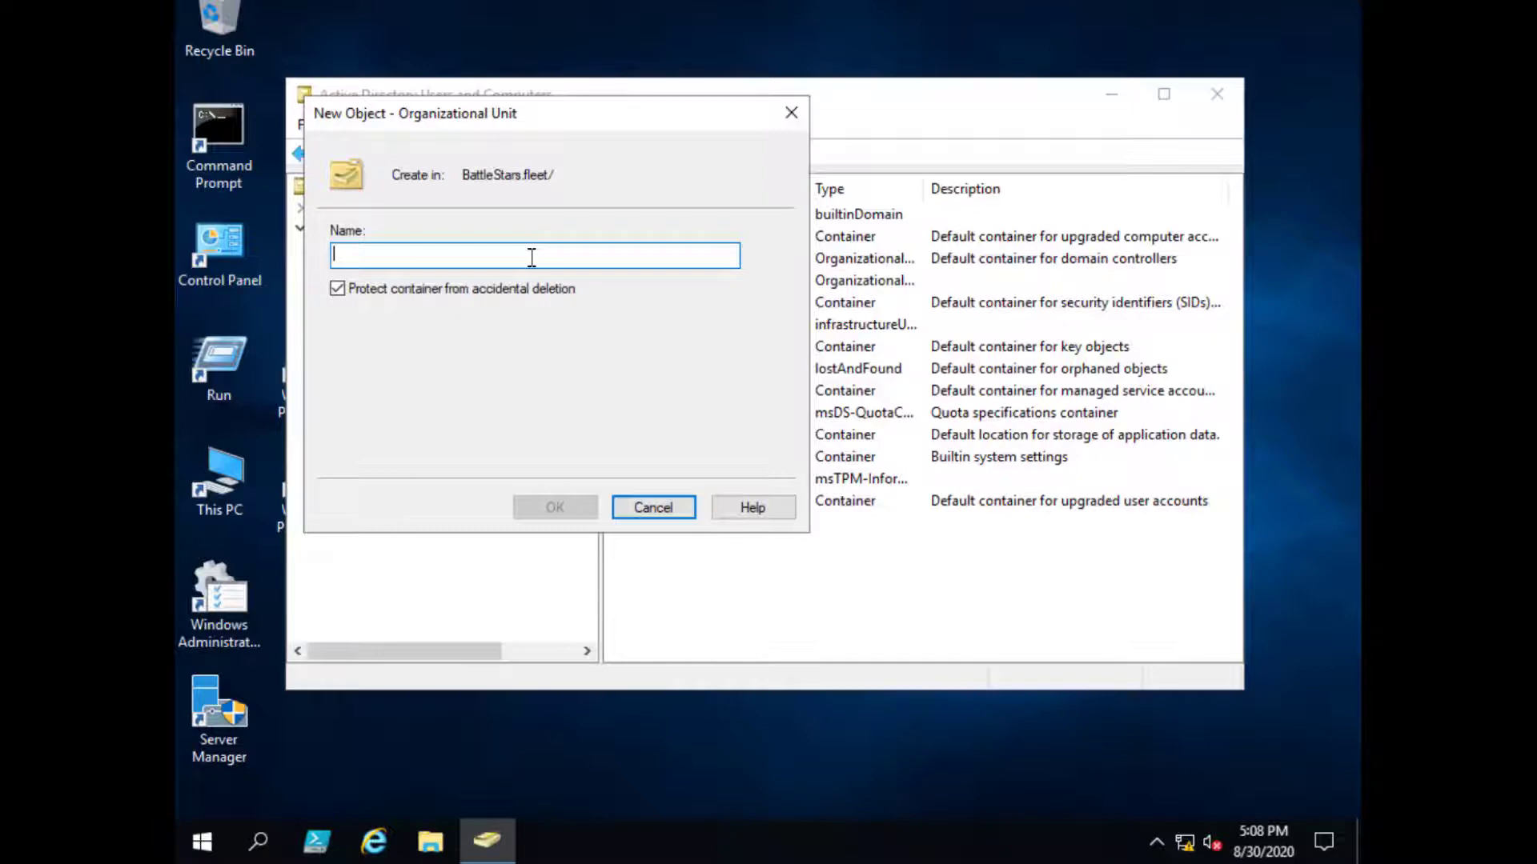
text(Parent)
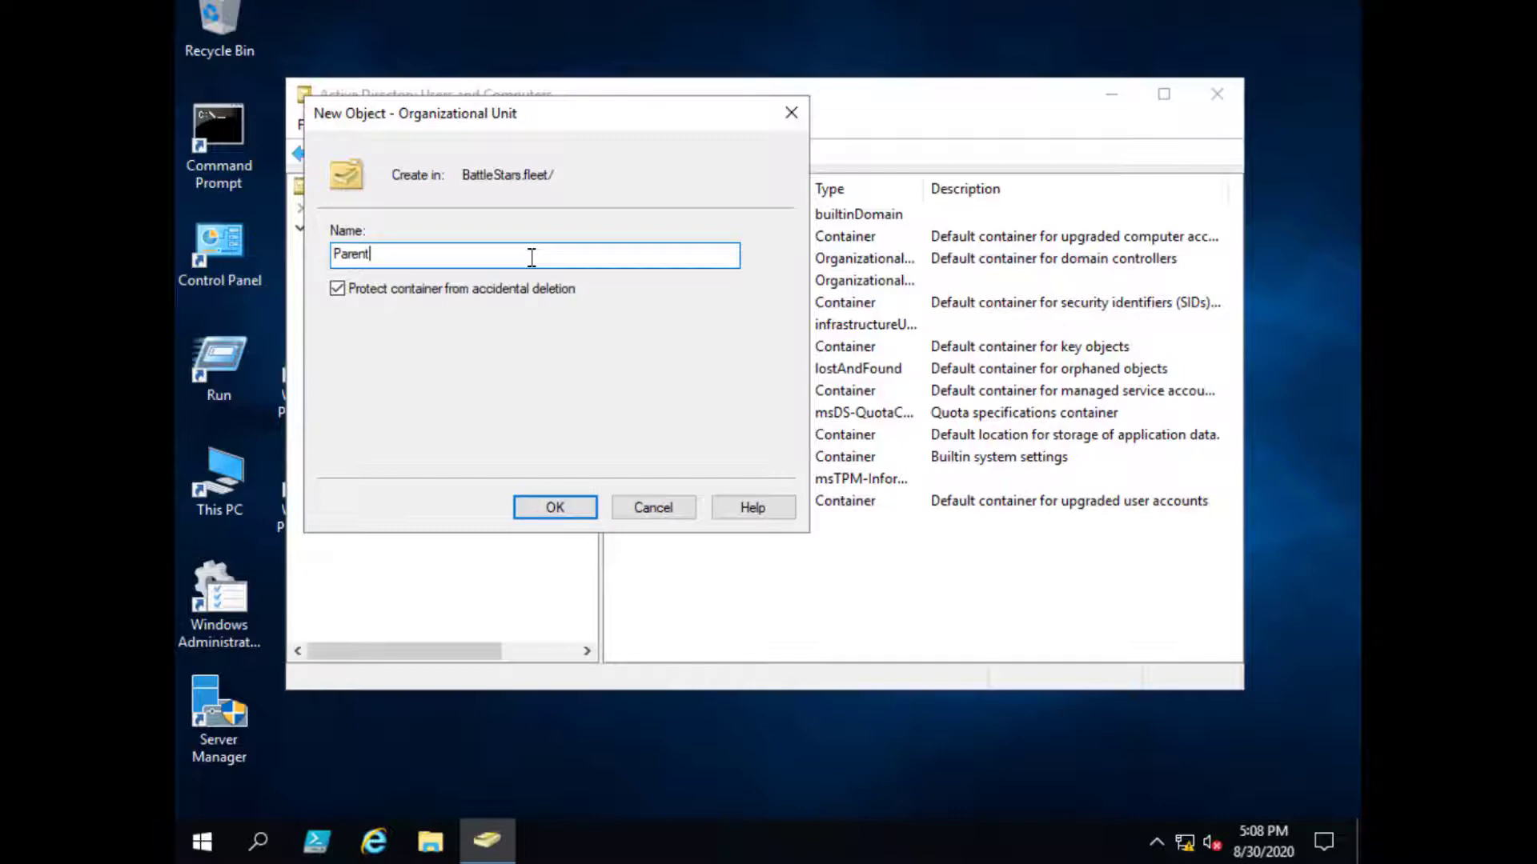
text(_OU)
- Create Parent_OU, then create Child_OU inside it, correcting the hyphen to an underscore
key(Return)
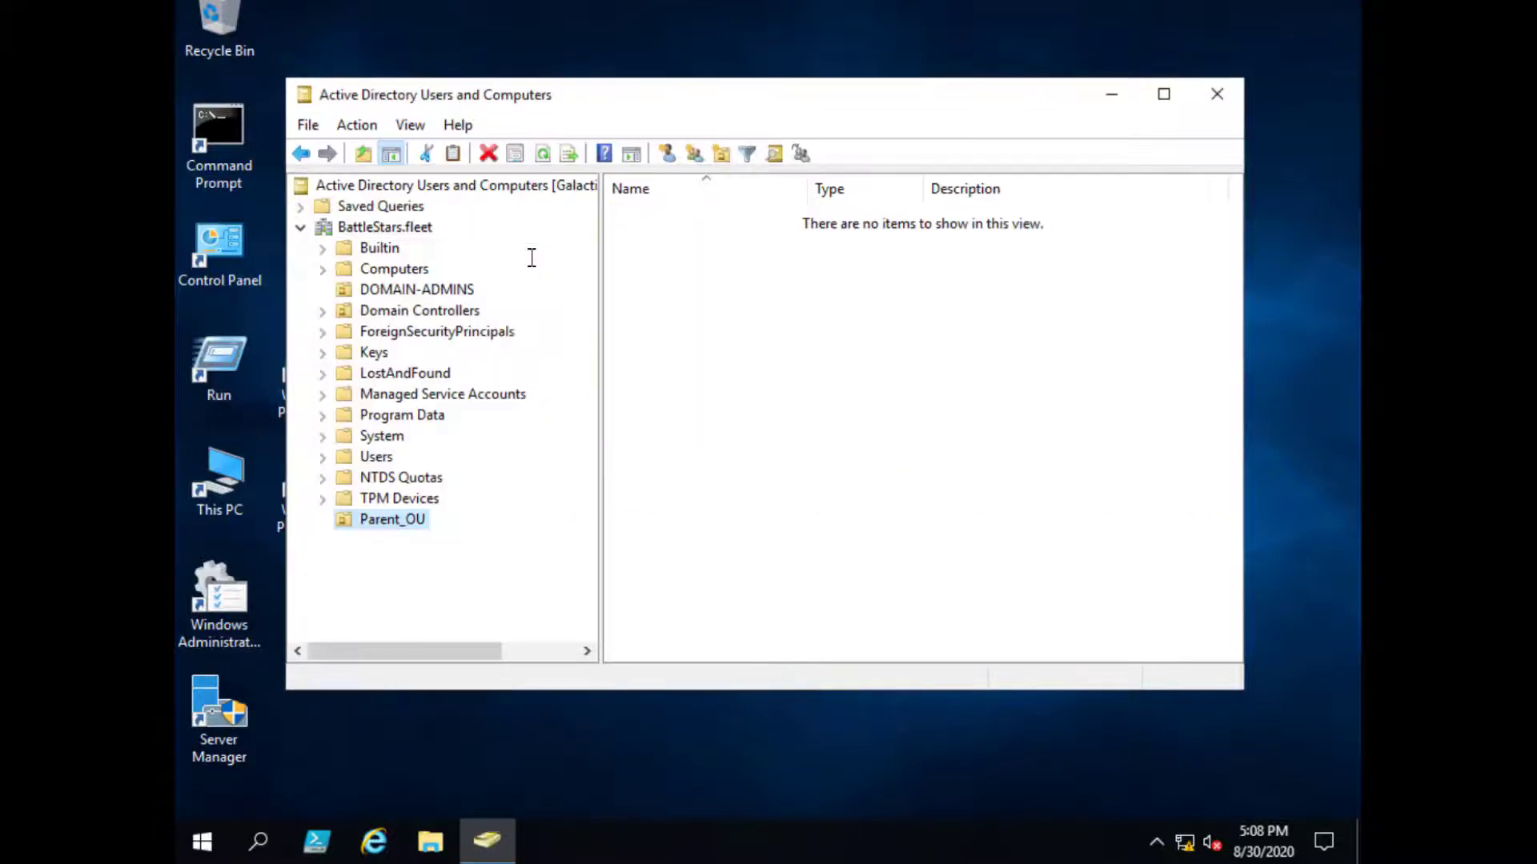
right_click(411, 535)
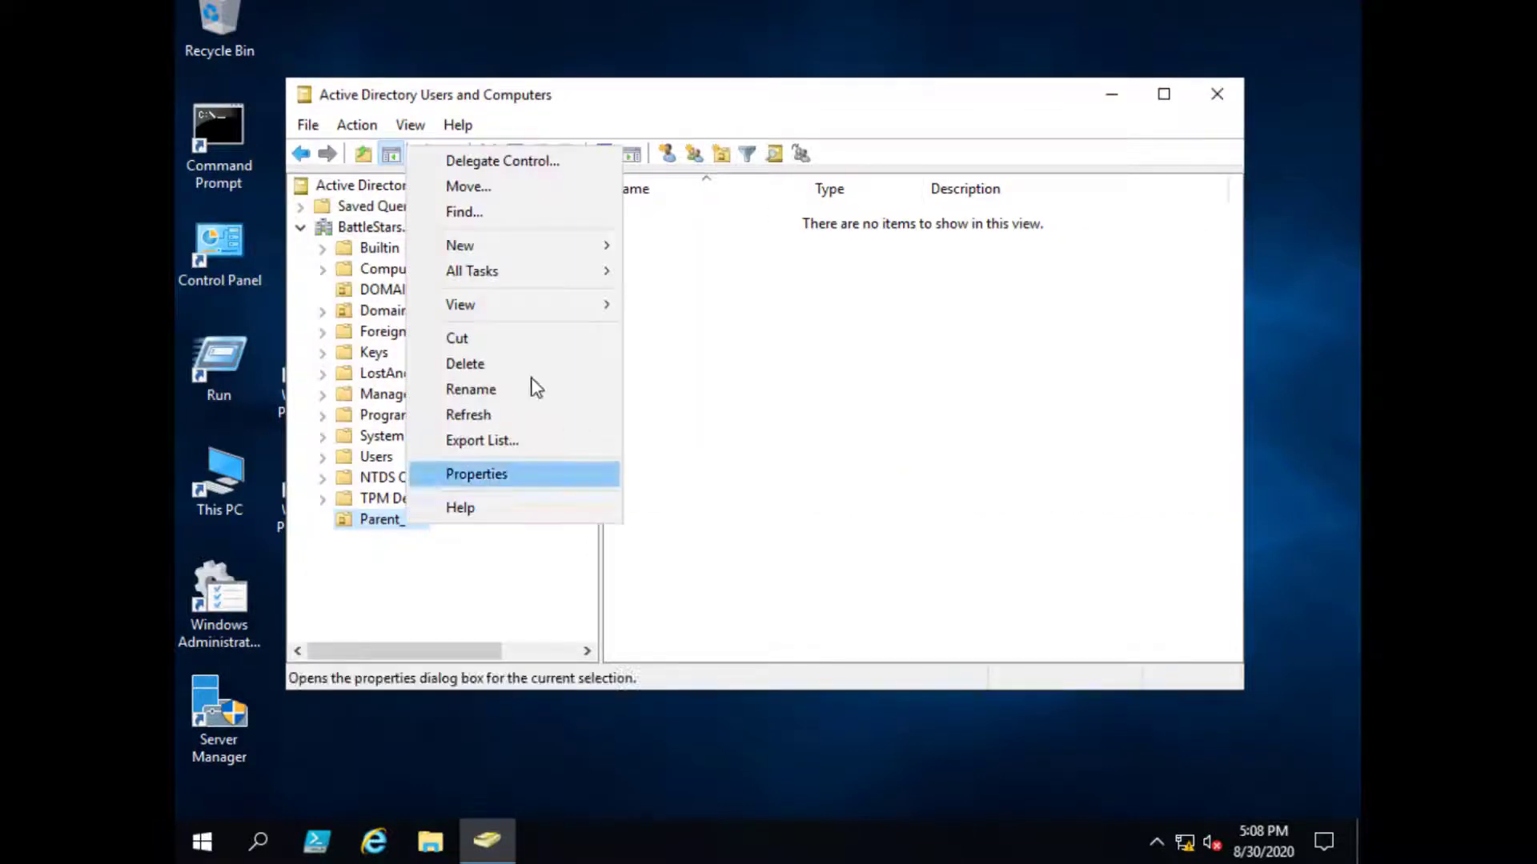
click(520, 249)
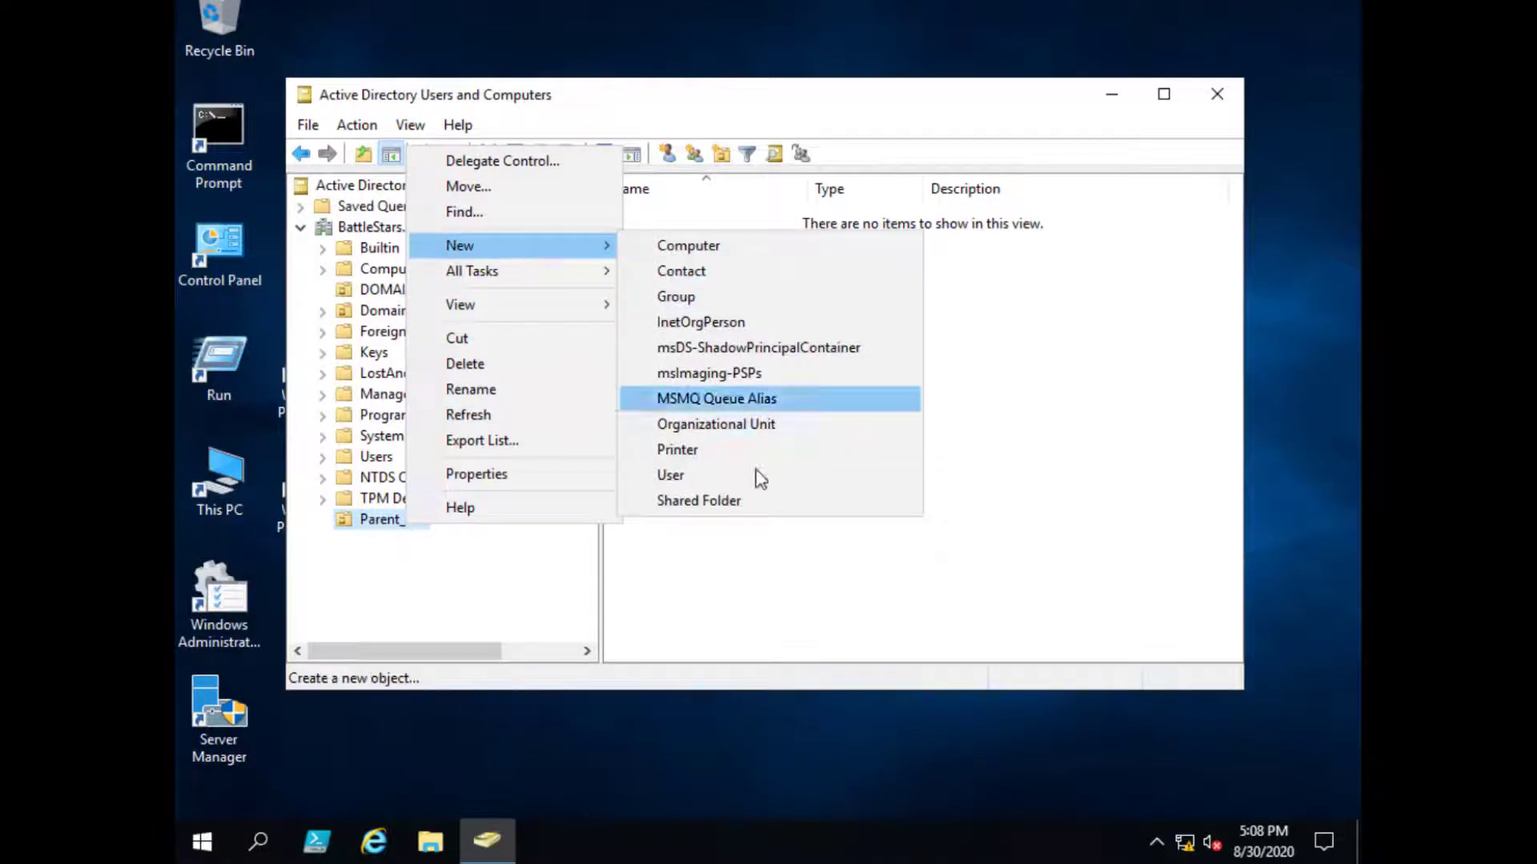
click(736, 424)
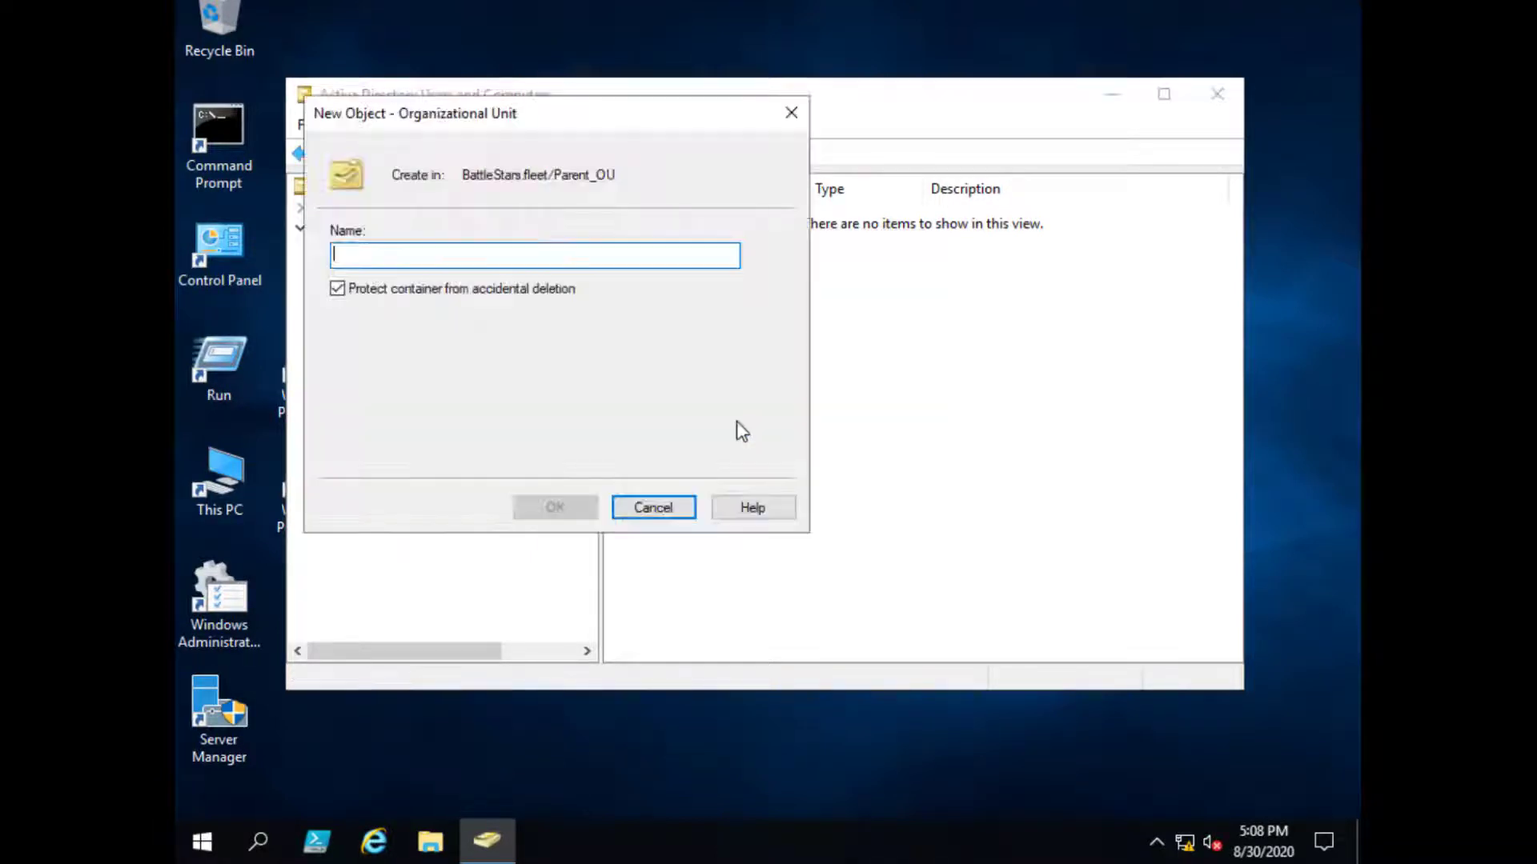
text(Child-OU)
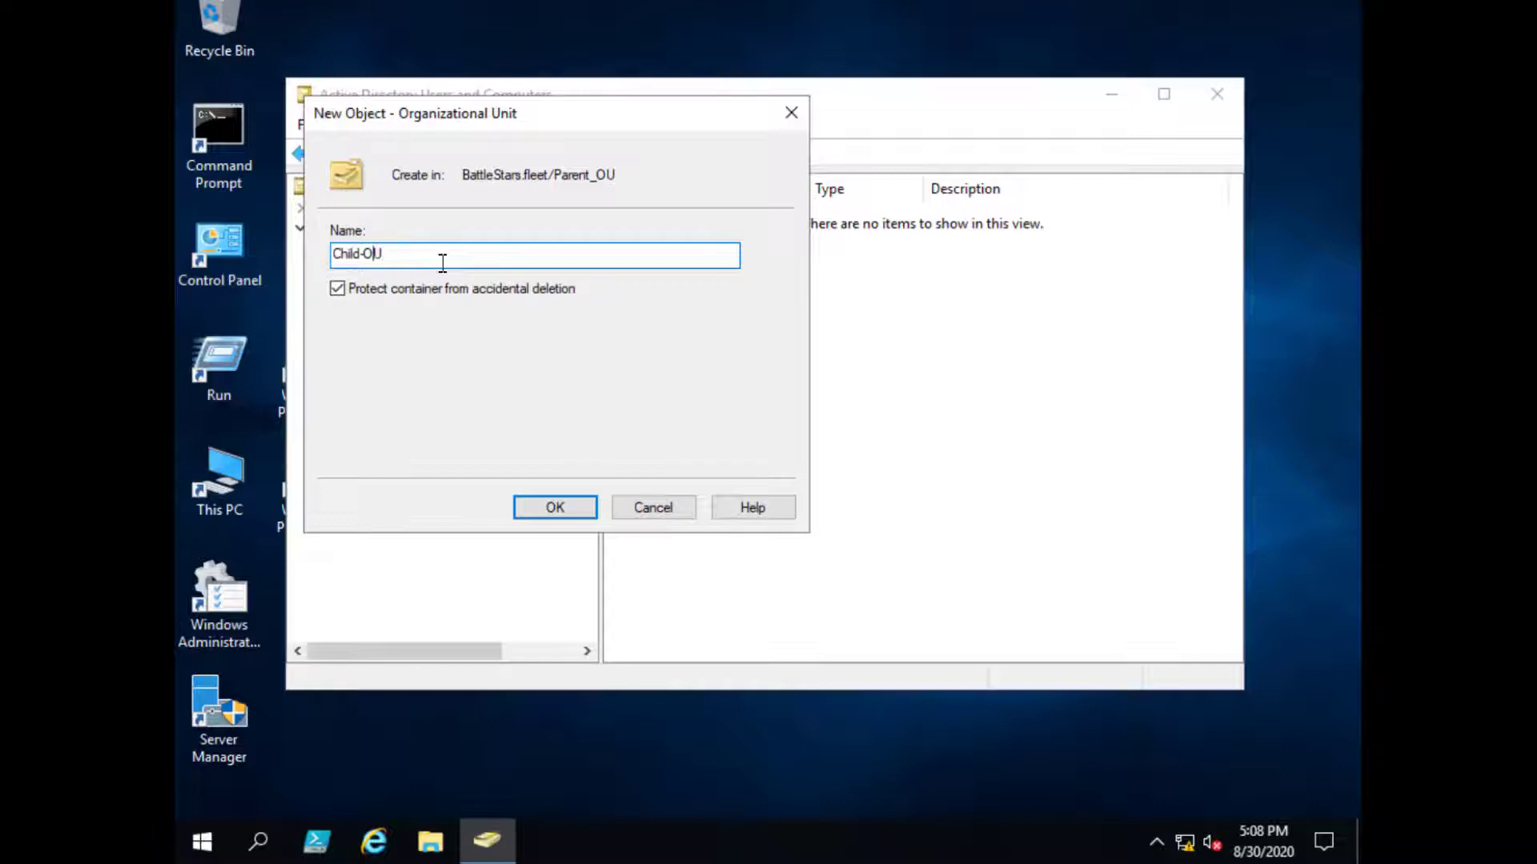
key(Left)
key(Left)
key(BackSpace)
text(_)
key(Return)
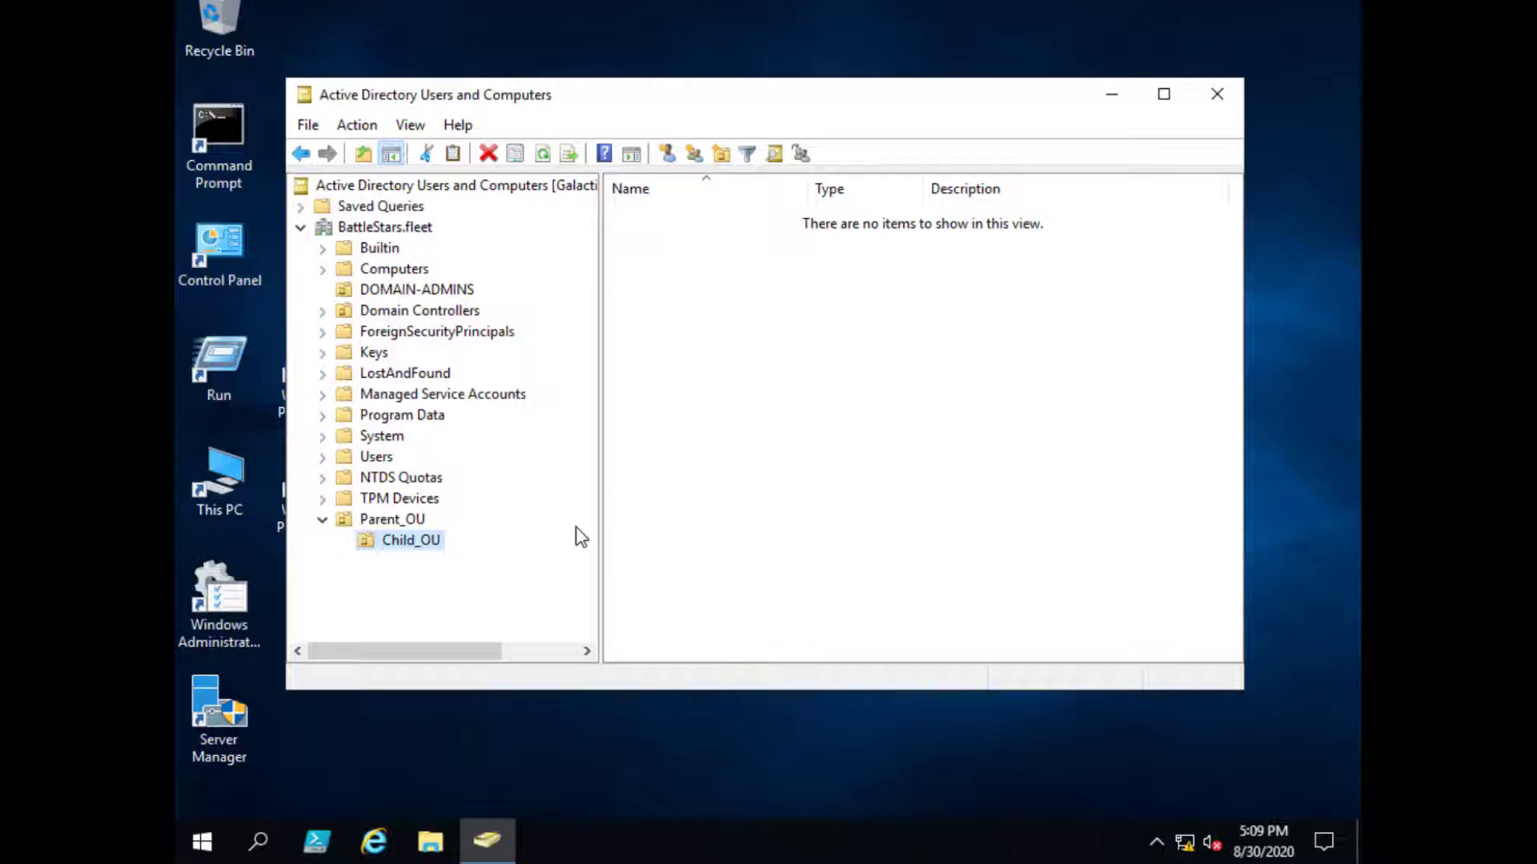
- Start a new user in Child_OU with full name and logon name TestUser1
click(413, 517)
click(424, 547)
right_click(424, 549)
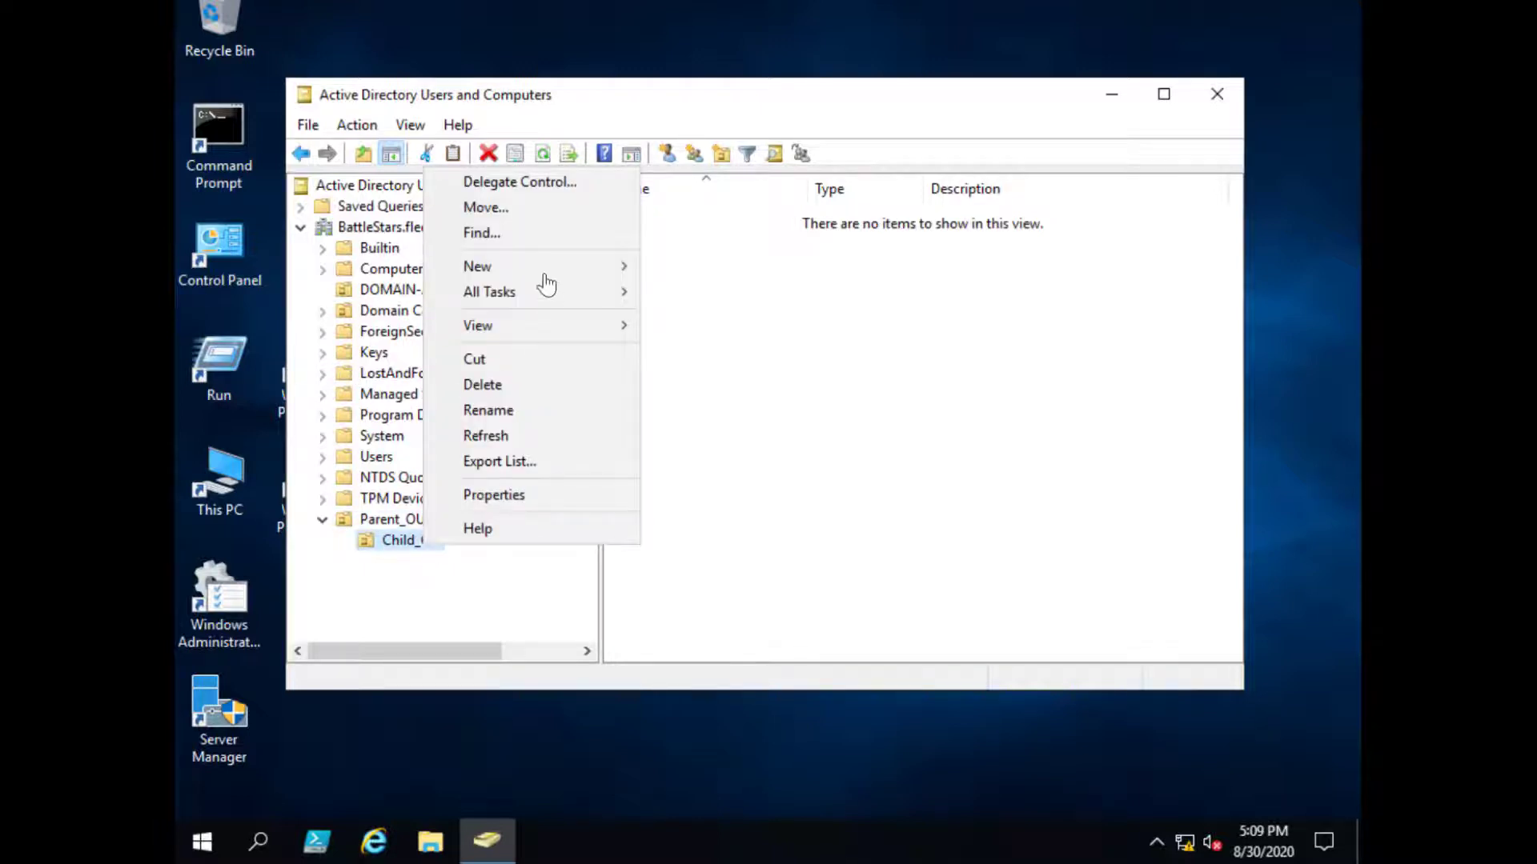
mouse_move(548, 277)
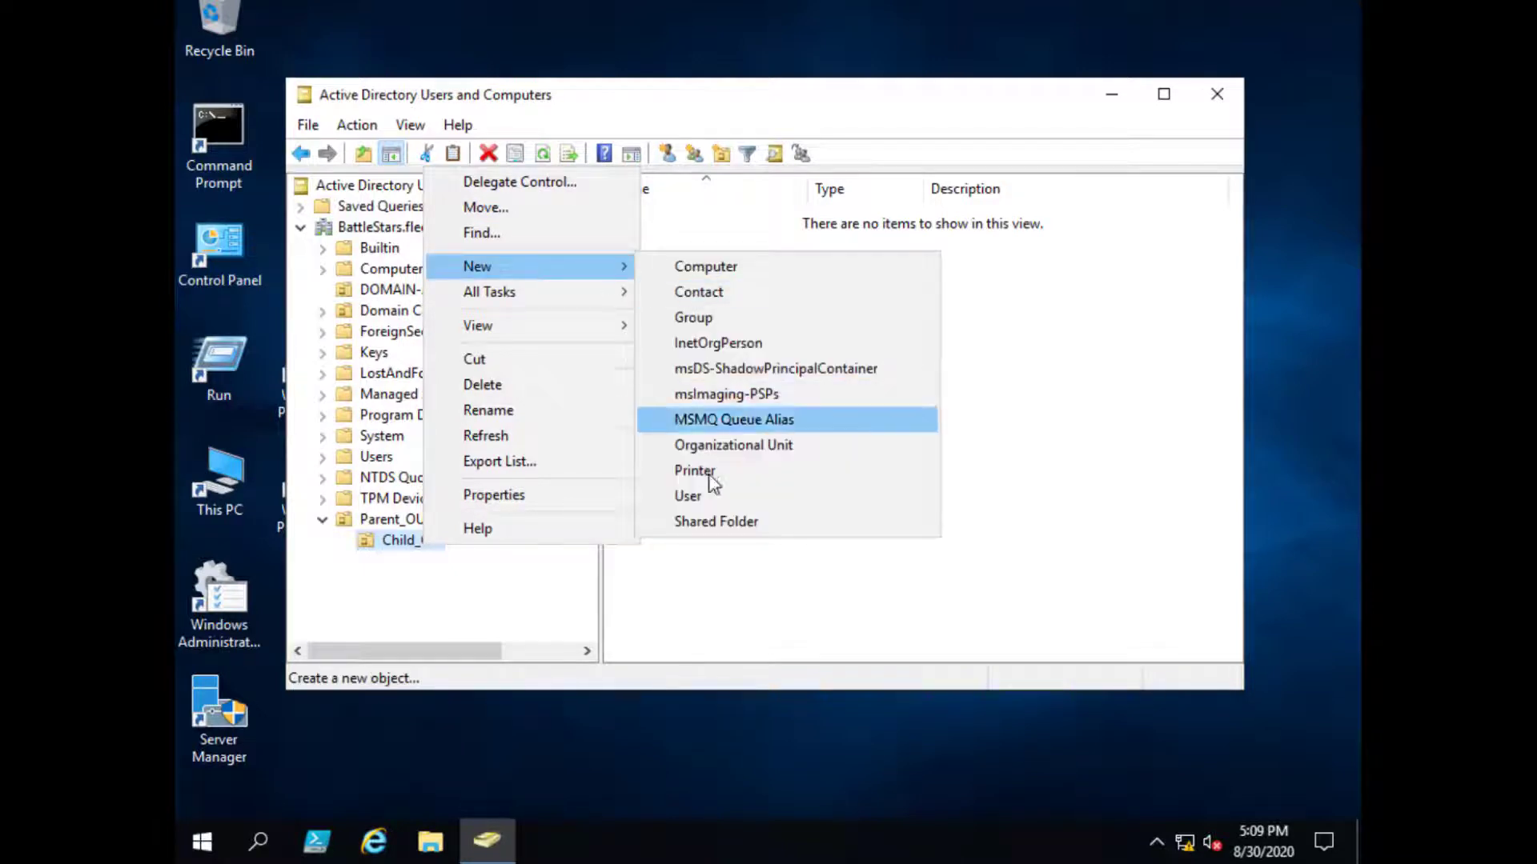
click(703, 495)
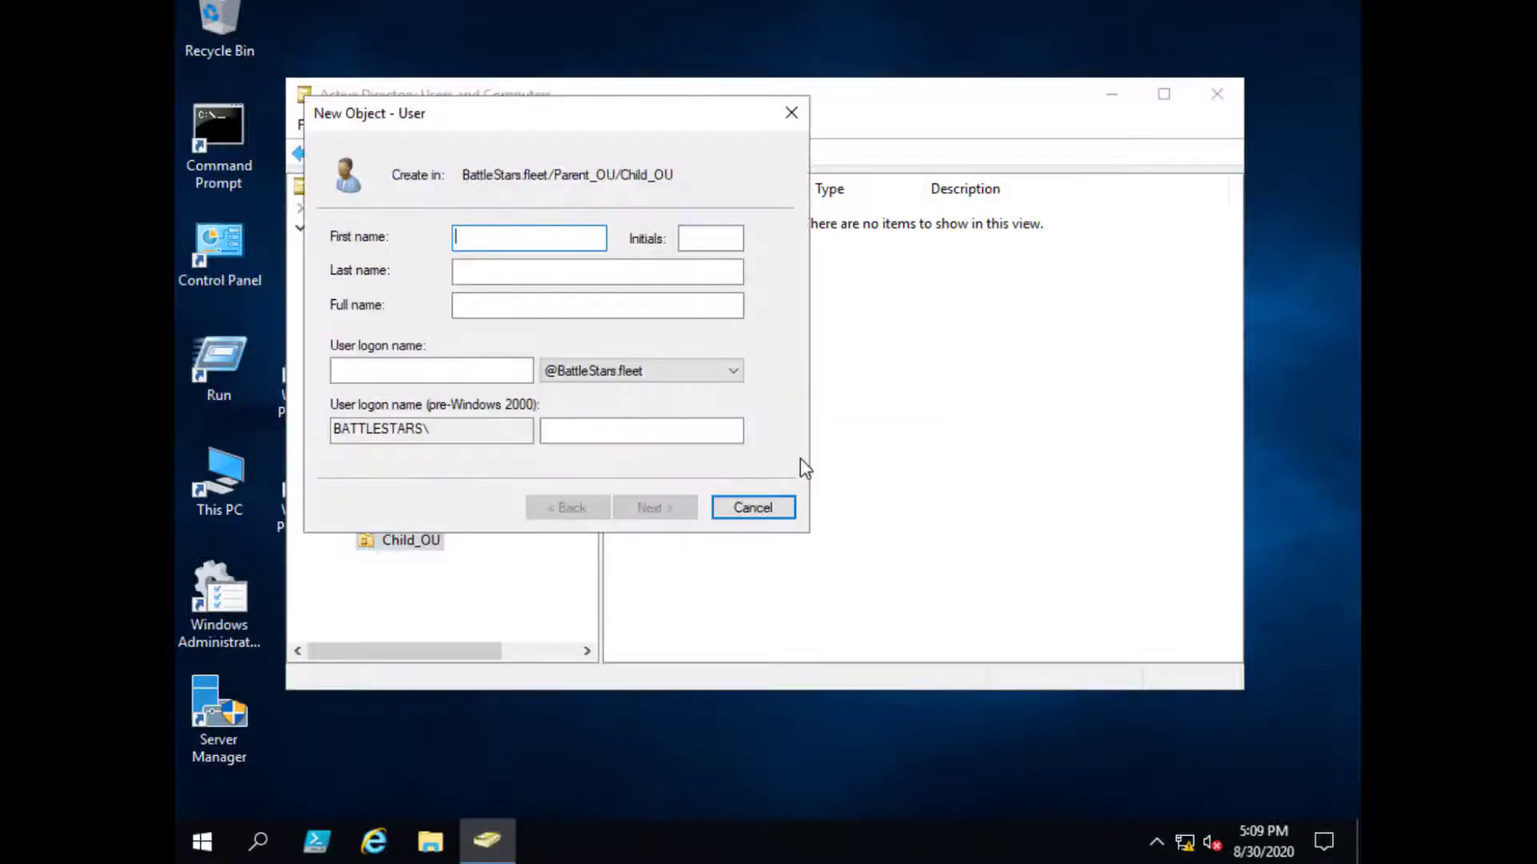
text(TestUser1)
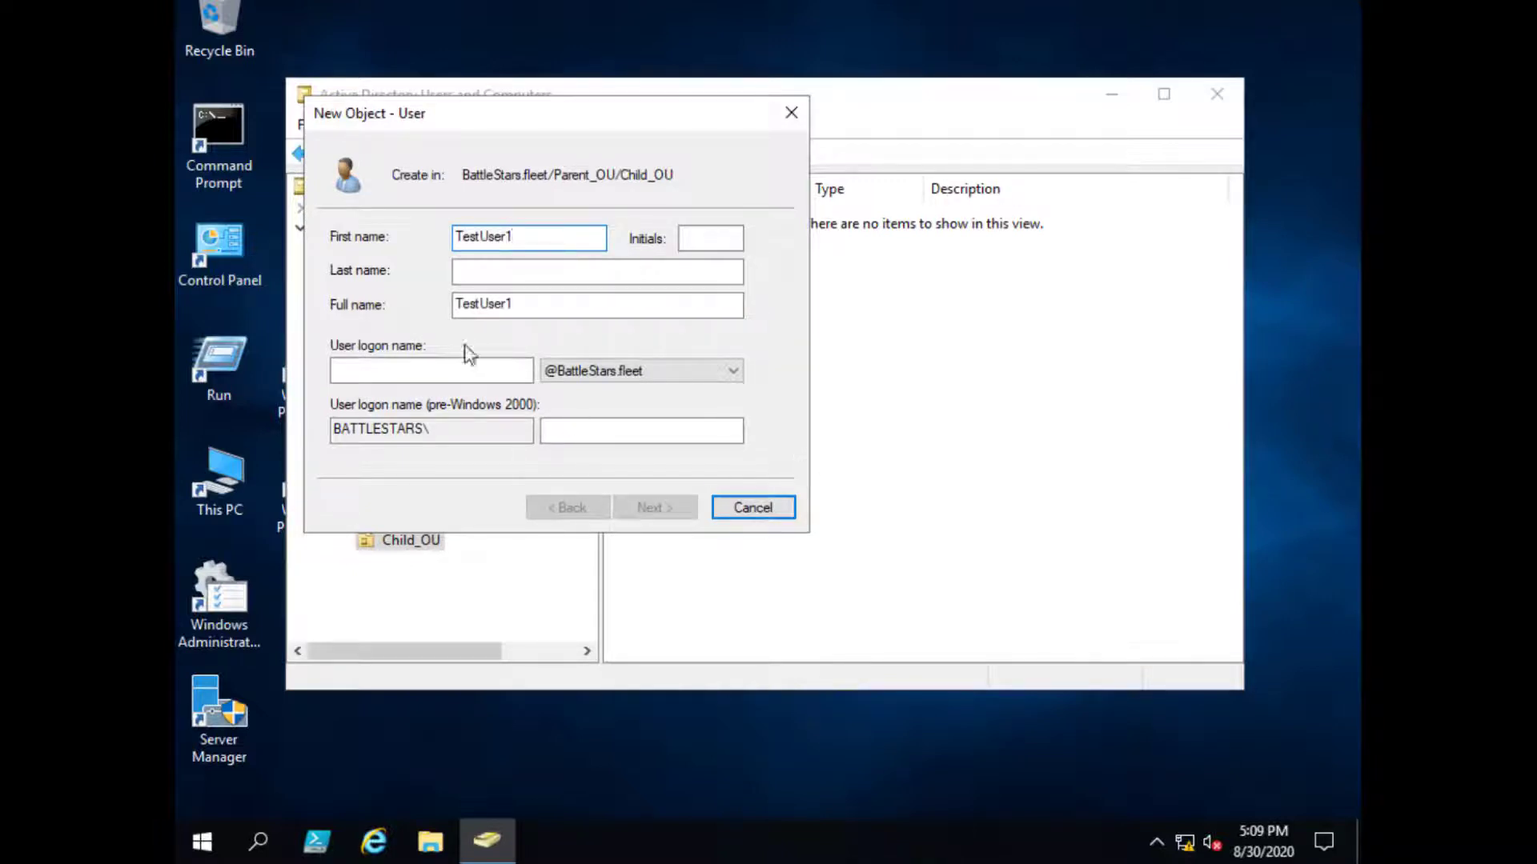
drag(531, 304, 379, 308)
key(ctrl+c)
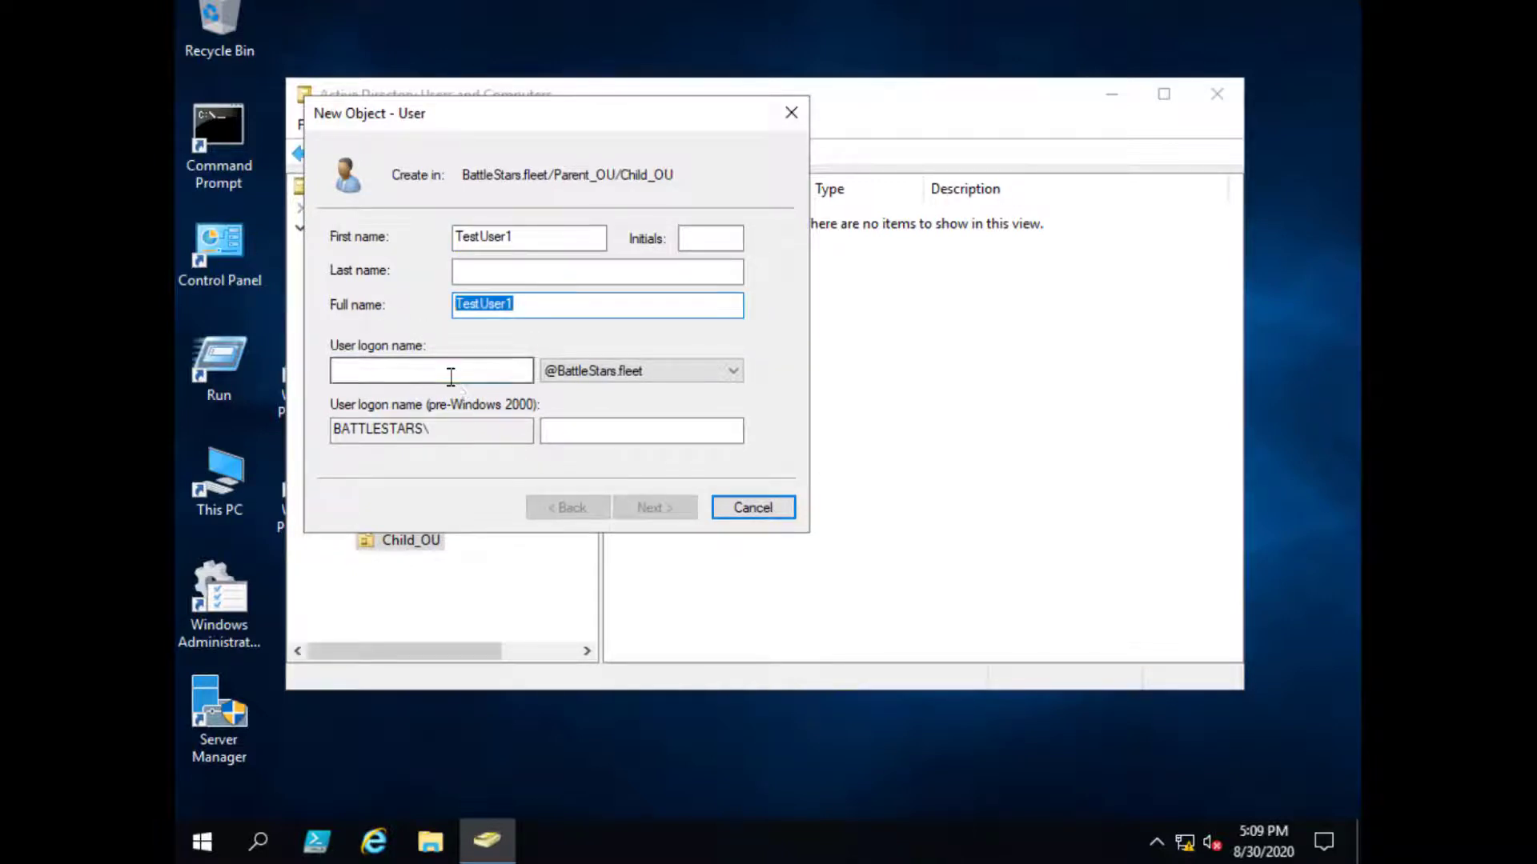
click(450, 376)
key(ctrl+v)
click(654, 508)
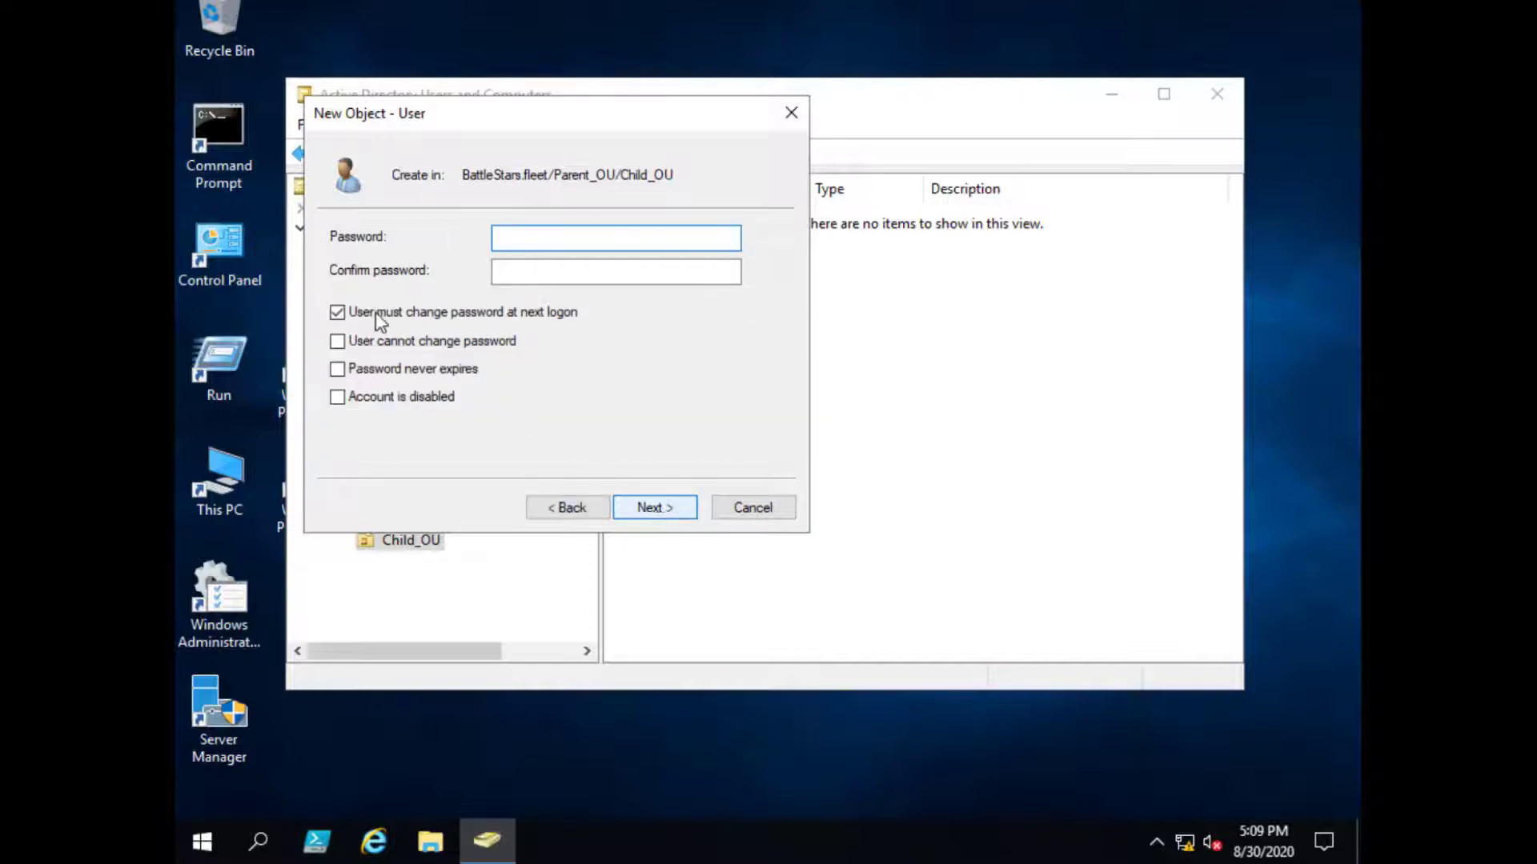
- Enter the account password with no change required at next logon, and finish creating TestUser1
click(378, 319)
click(526, 242)
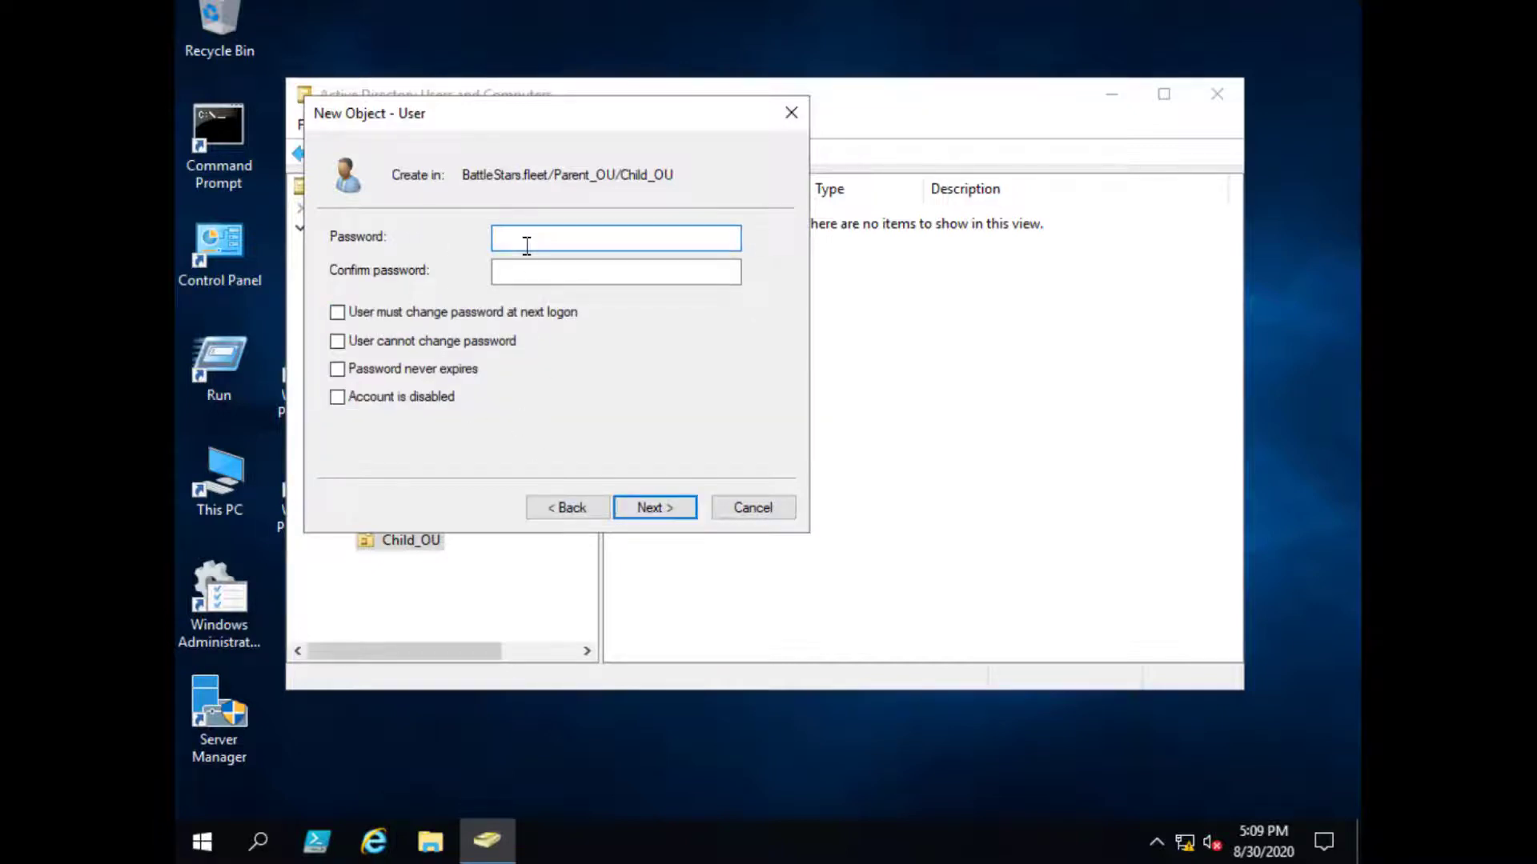
text(P@ssw0rd1)
click(549, 270)
text(P@ssw0rd1)
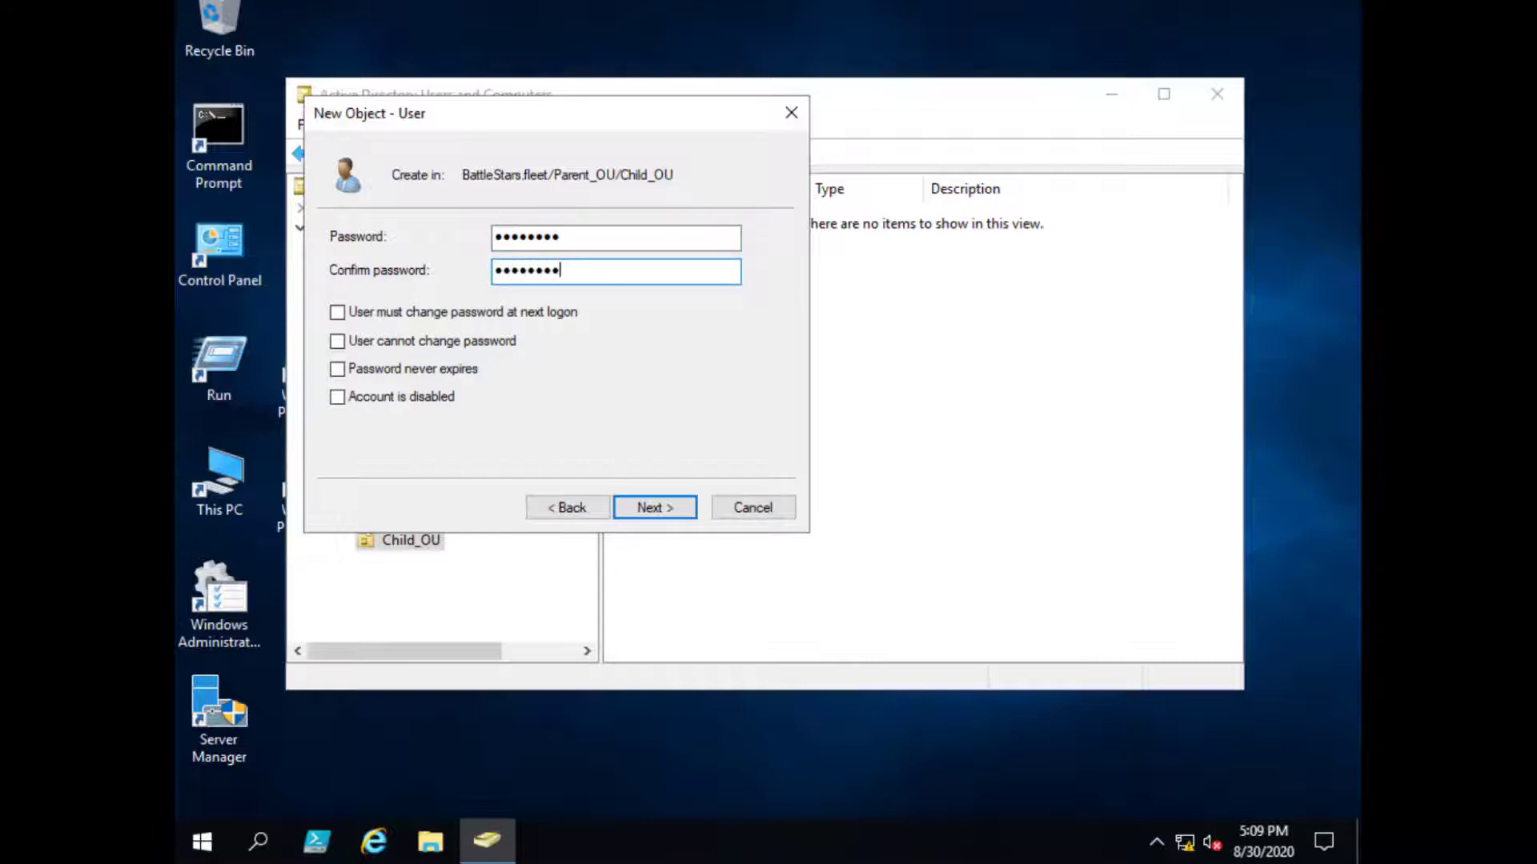
click(676, 515)
click(676, 516)
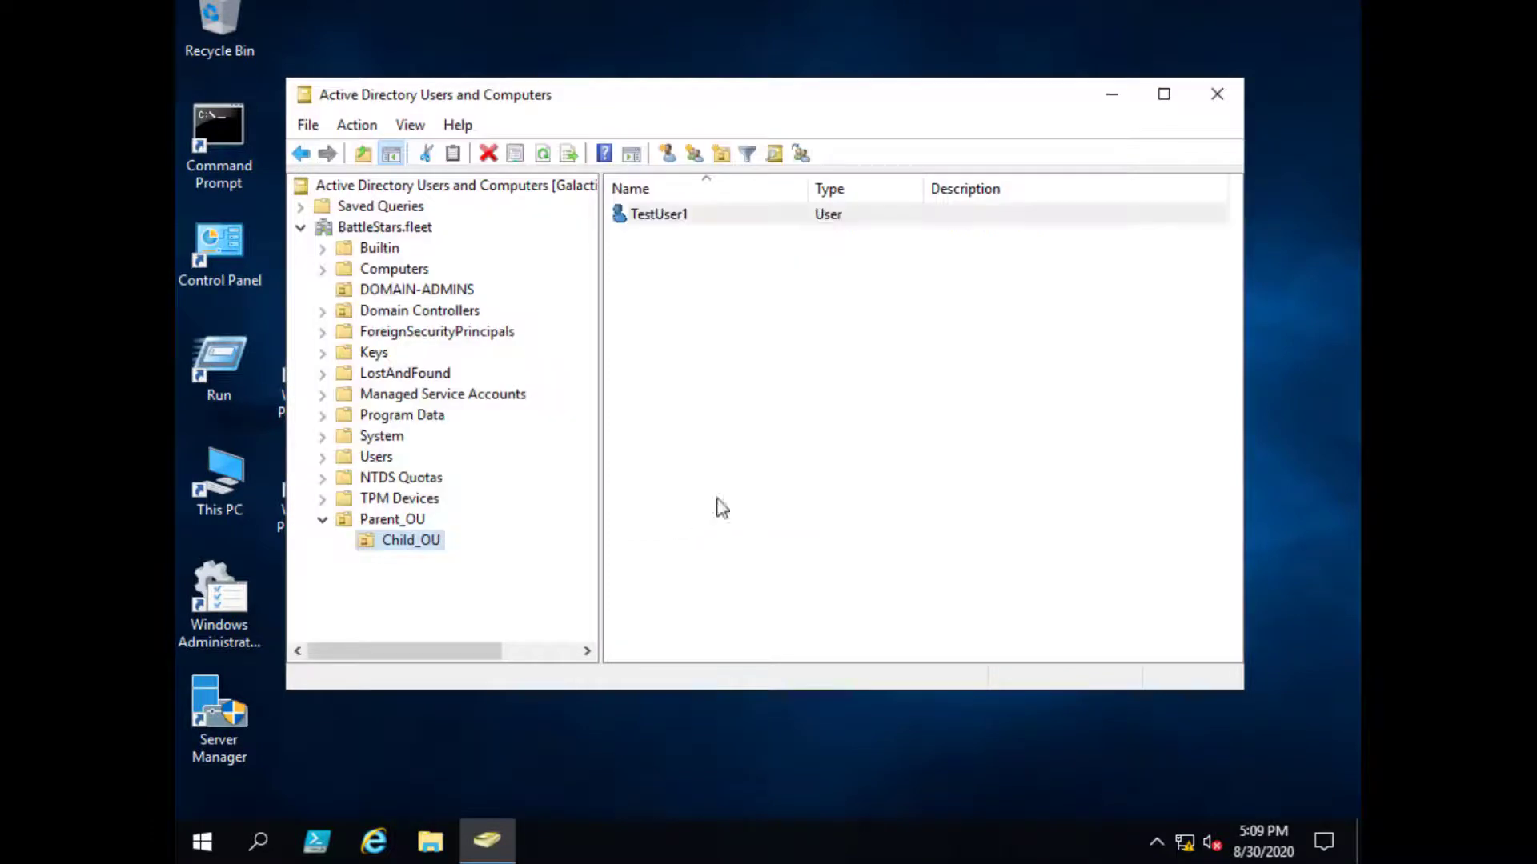
- Inspect TestUser1's canonical name path BattleStars.fleet/Parent_OU/Child_OU, then show Parent_OU's contents
right_click(683, 219)
click(772, 563)
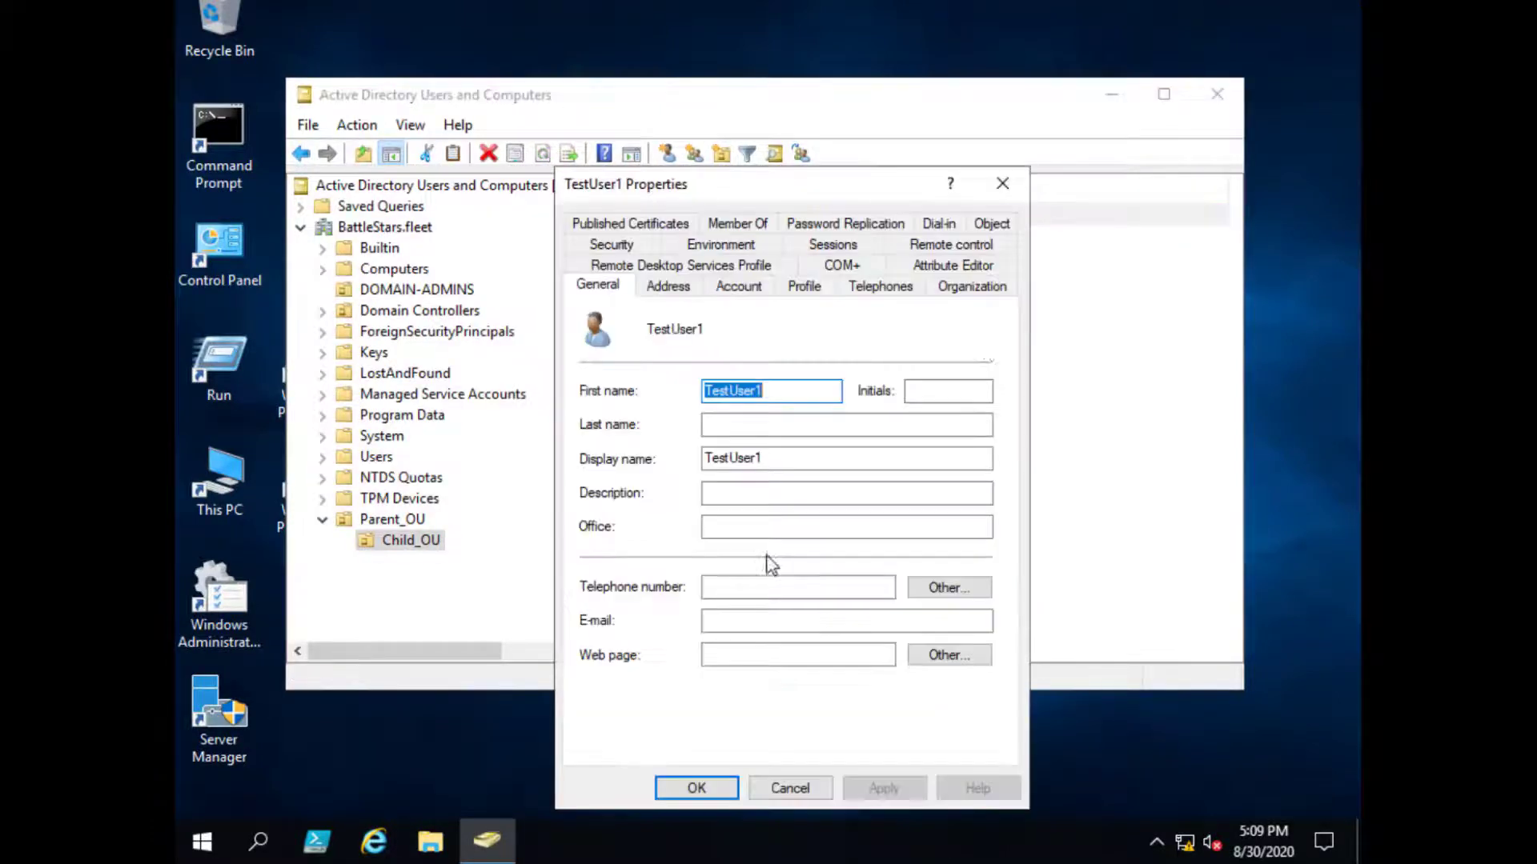
click(991, 224)
drag(872, 195, 882, 168)
click(893, 312)
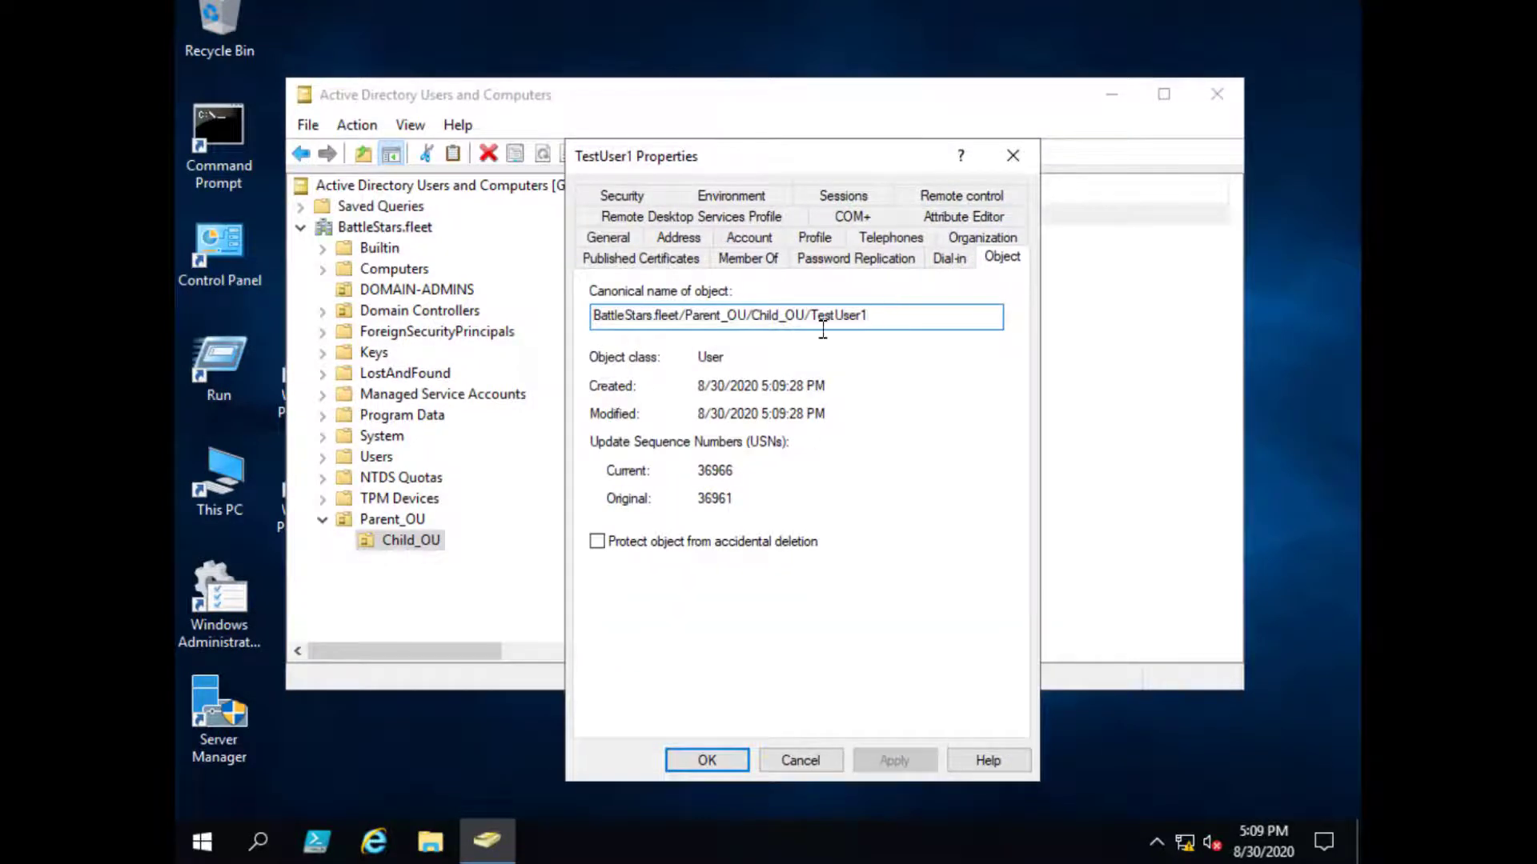
drag(682, 322, 545, 320)
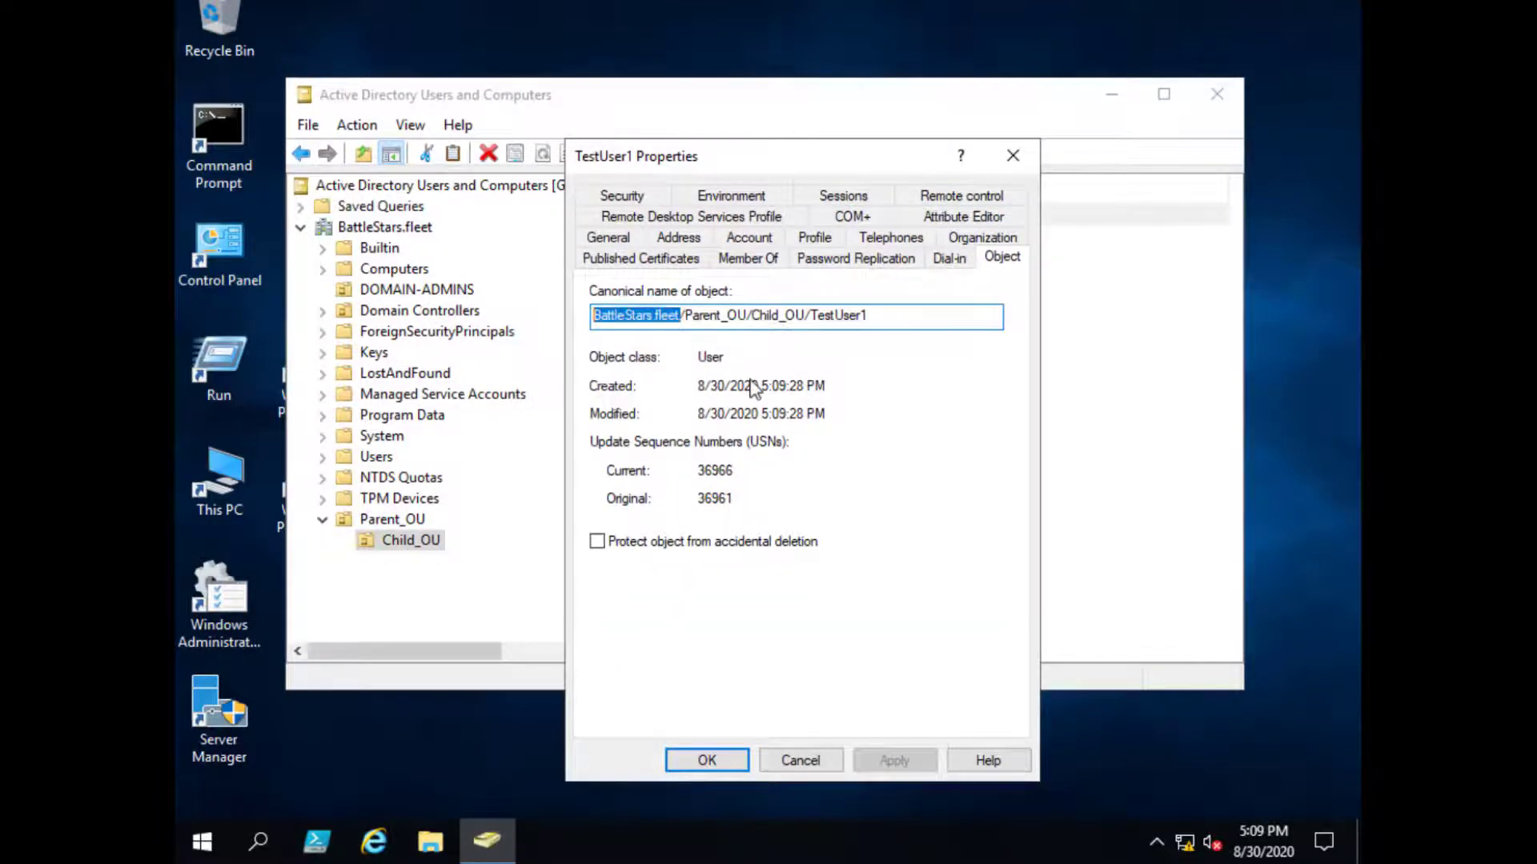
click(701, 320)
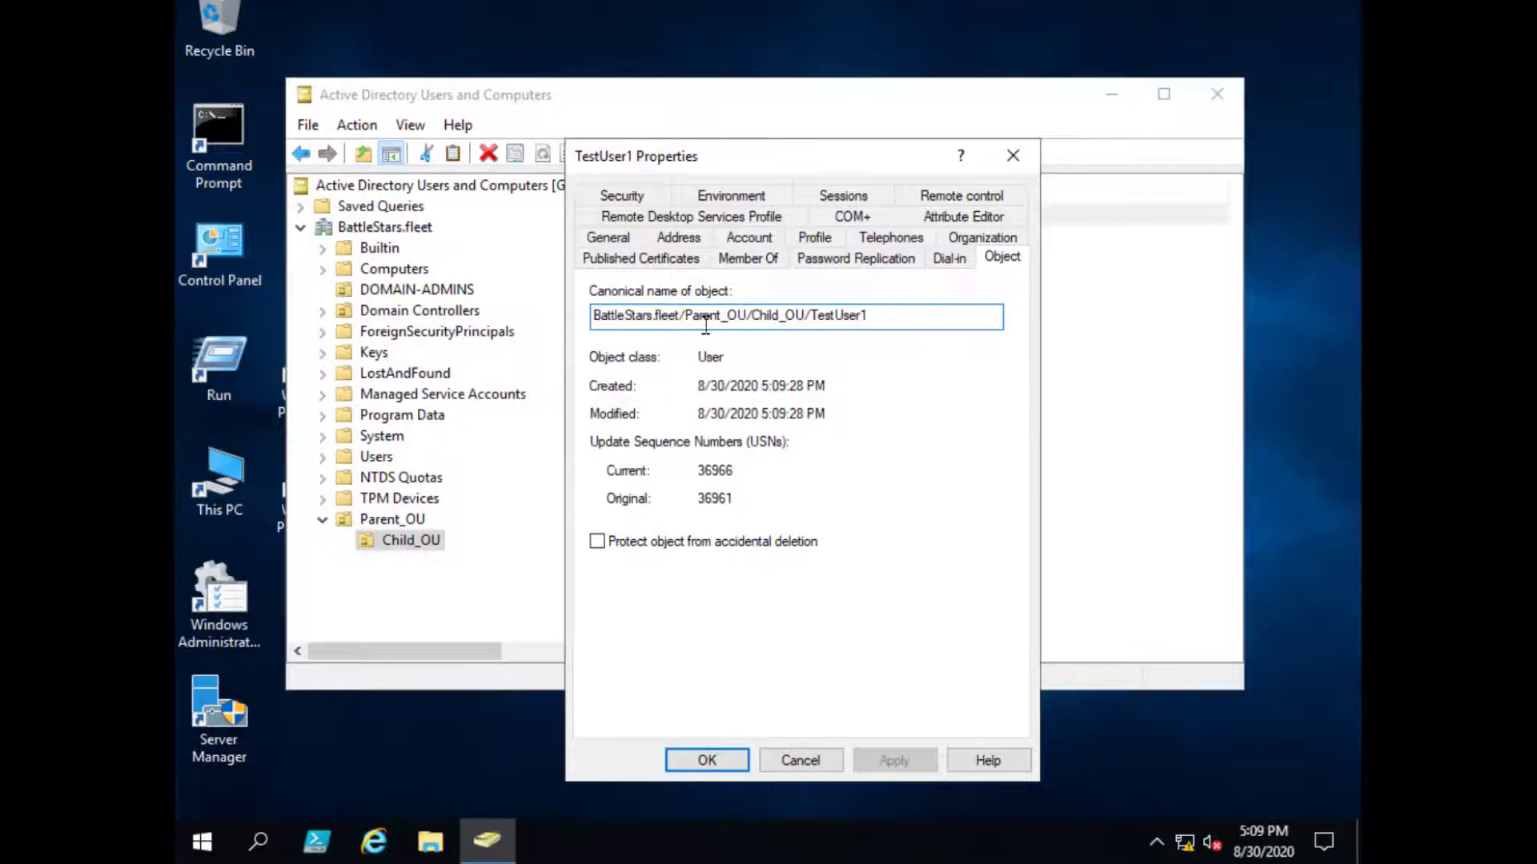
drag(685, 320, 746, 320)
drag(750, 318, 811, 318)
click(800, 760)
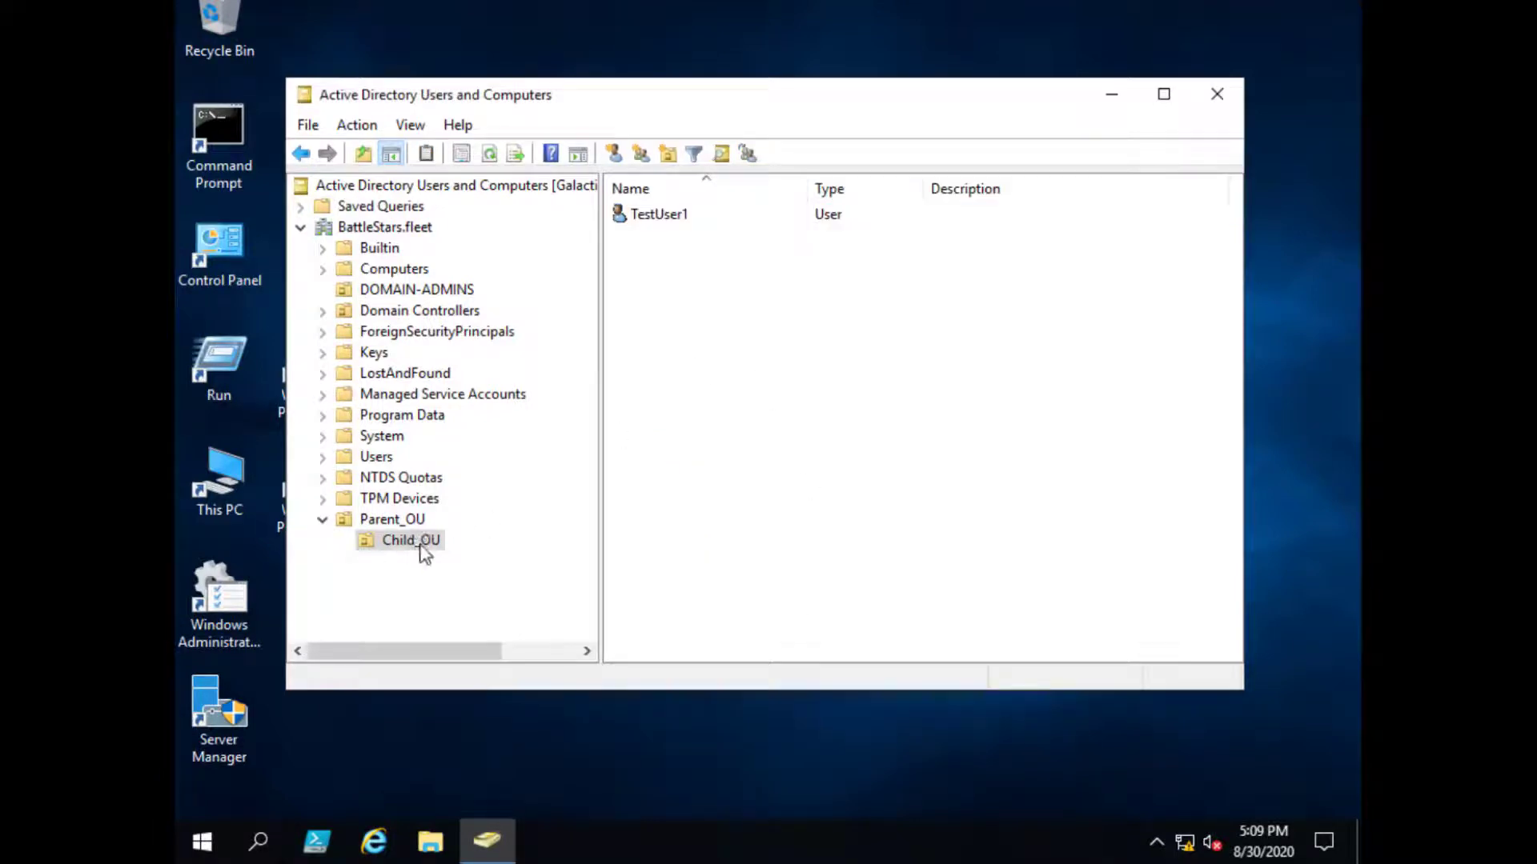
click(410, 522)
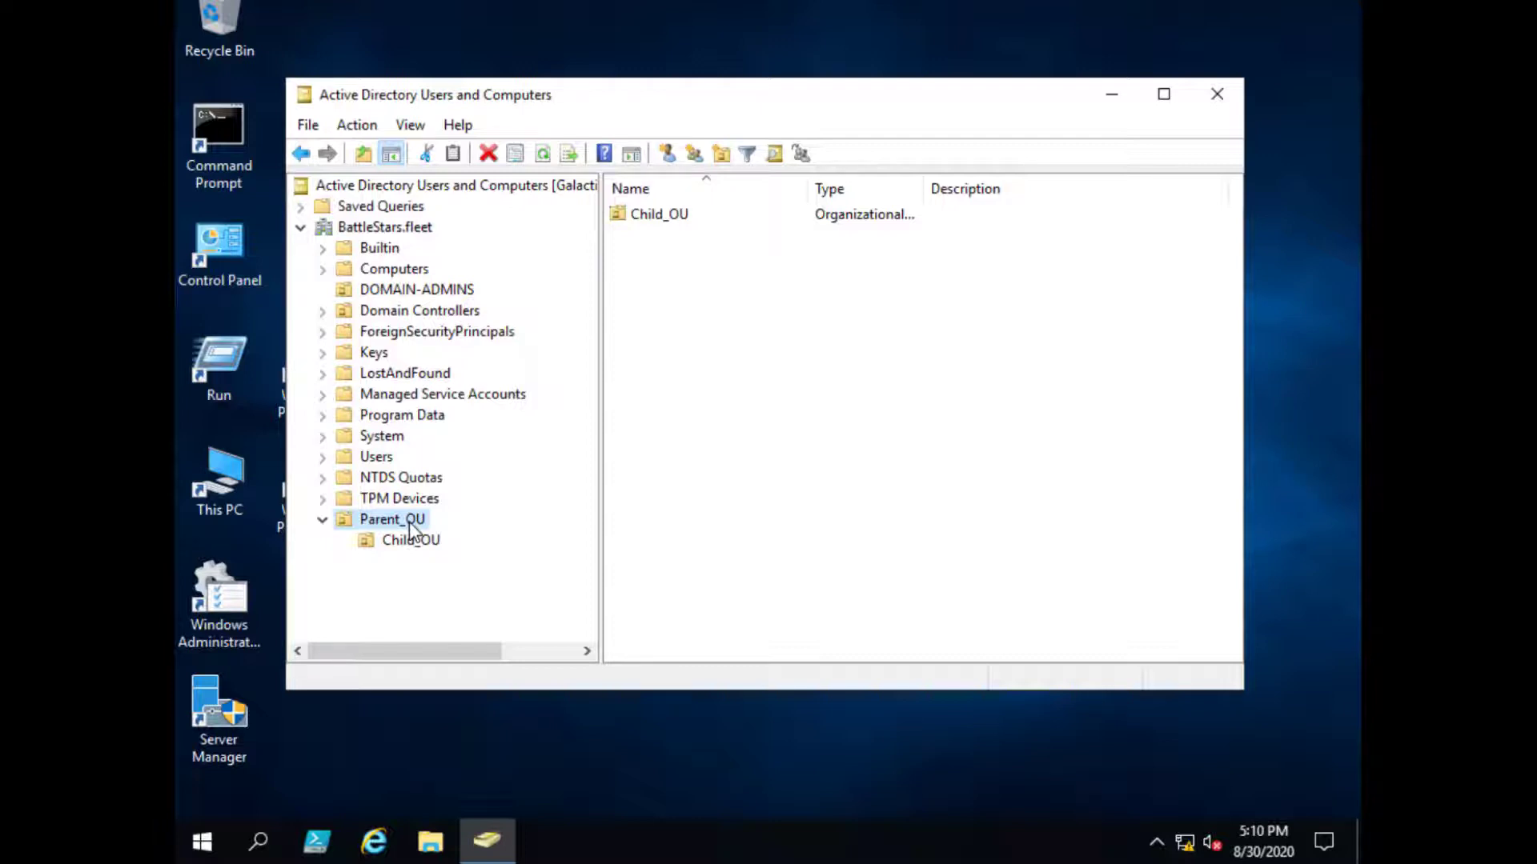
- Switch between Child_OU and Parent_OU contents, briefly selecting the TestUser1 account
click(420, 543)
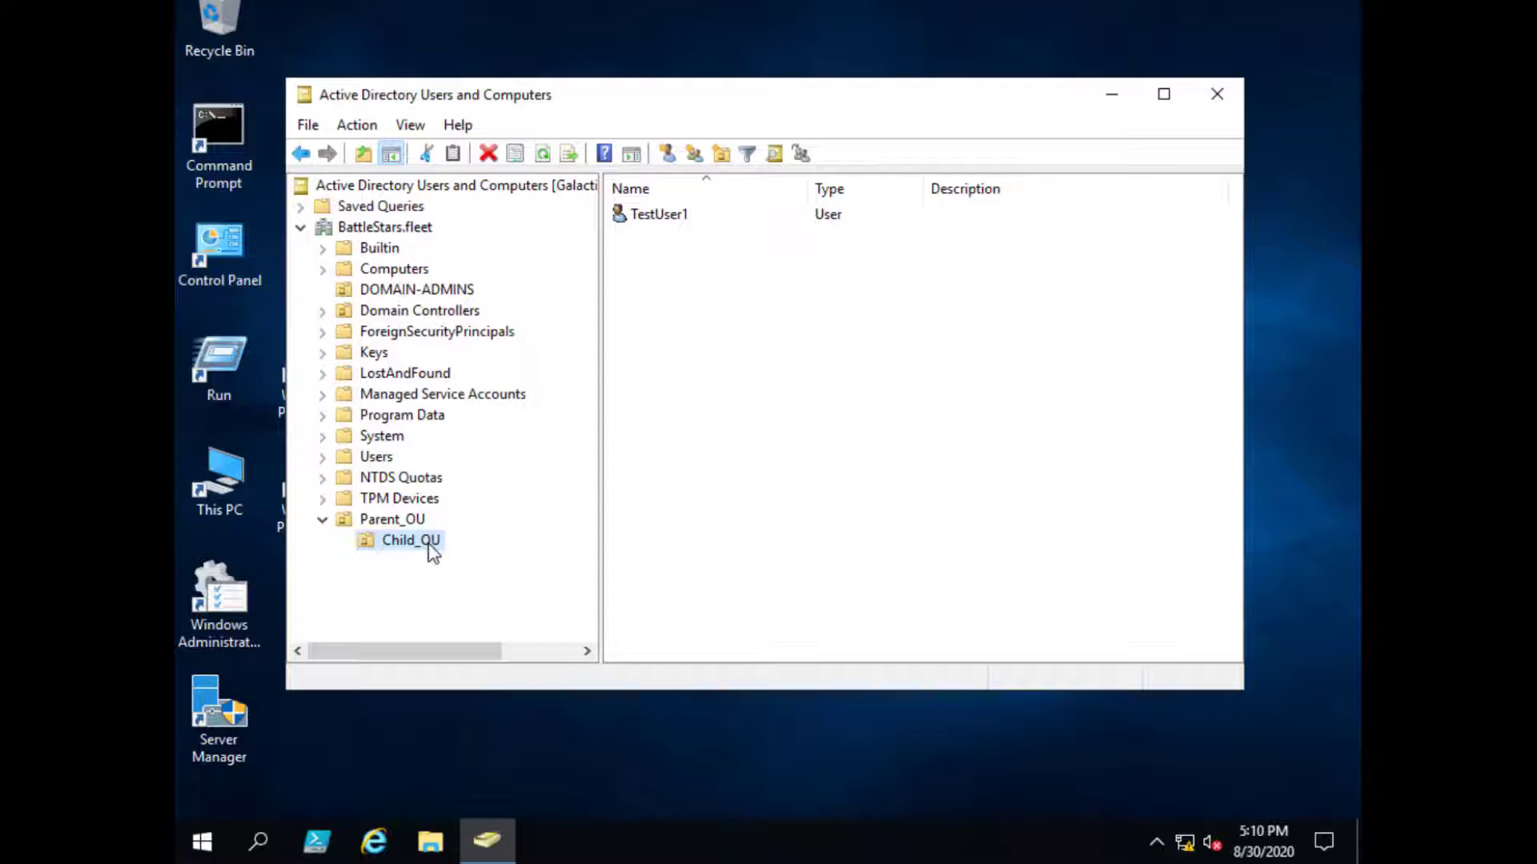
click(668, 216)
click(734, 568)
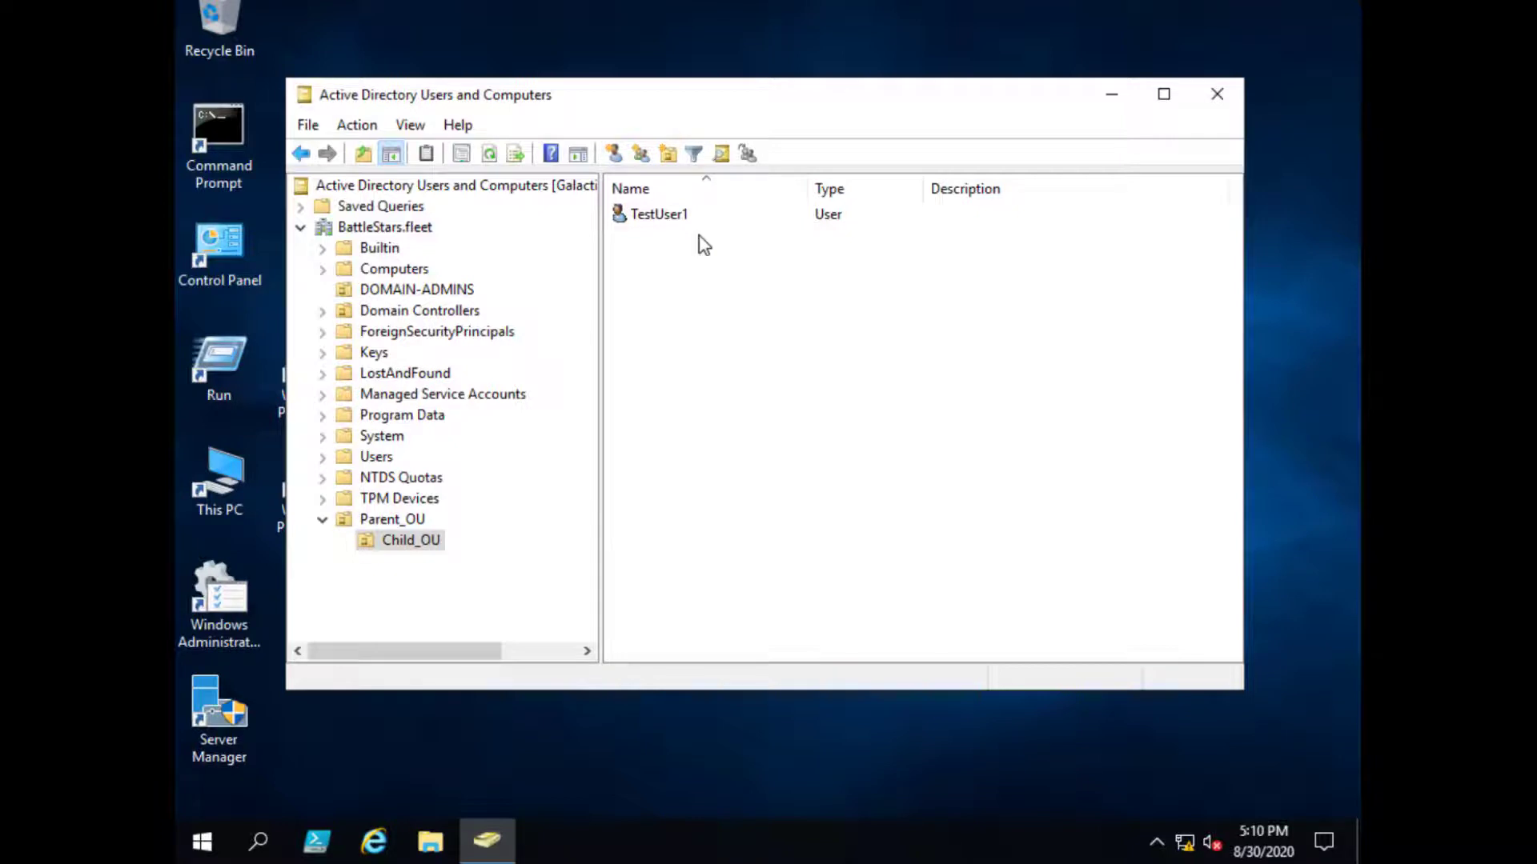
click(410, 521)
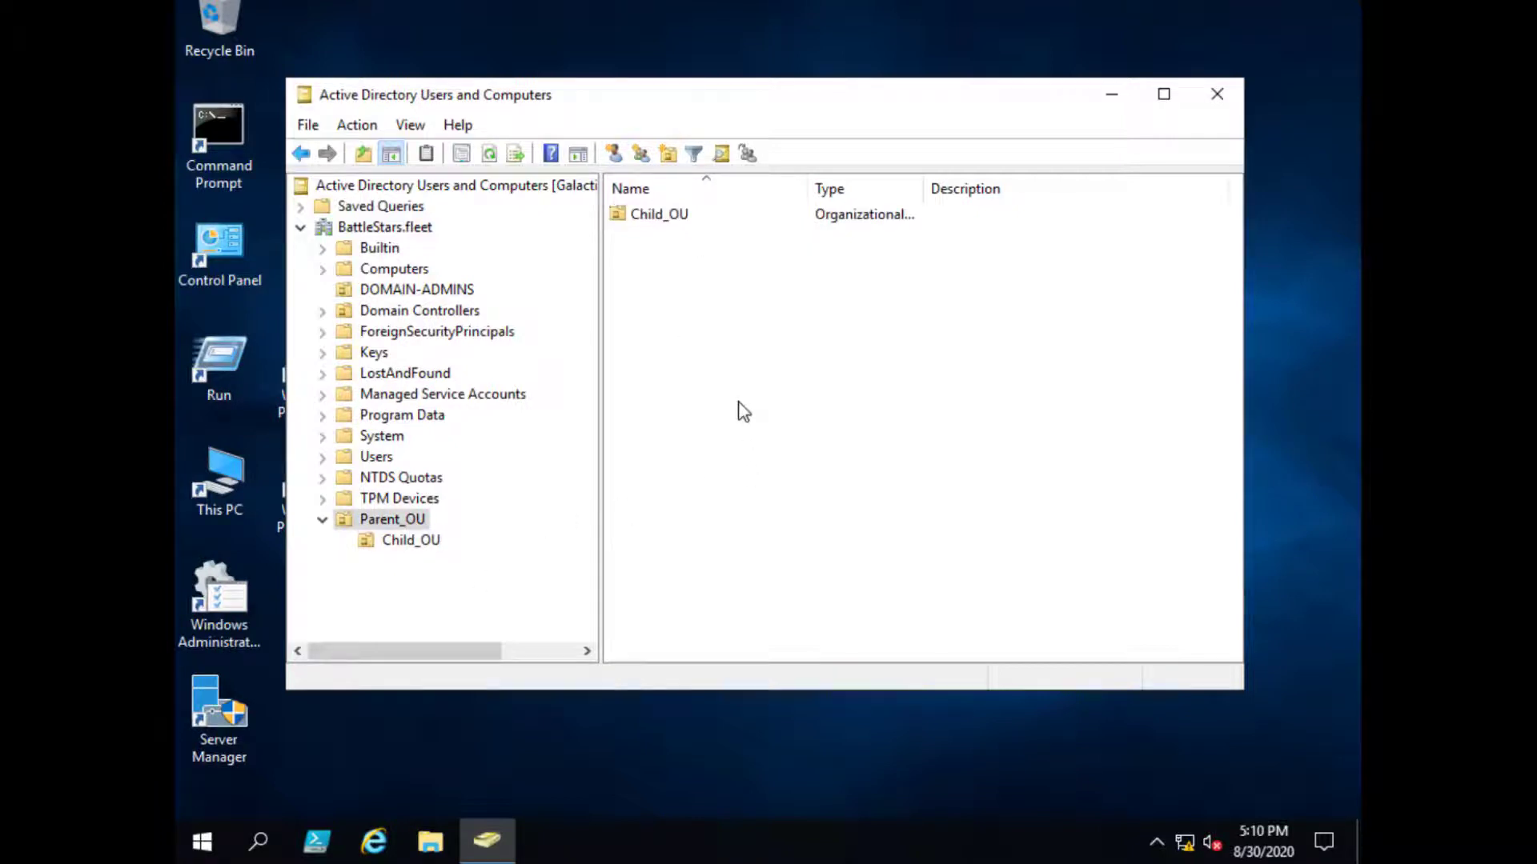
click(423, 542)
click(410, 524)
- Collapse Parent_OU and open Child_OU from the contents list to show TestUser1
right_click(416, 544)
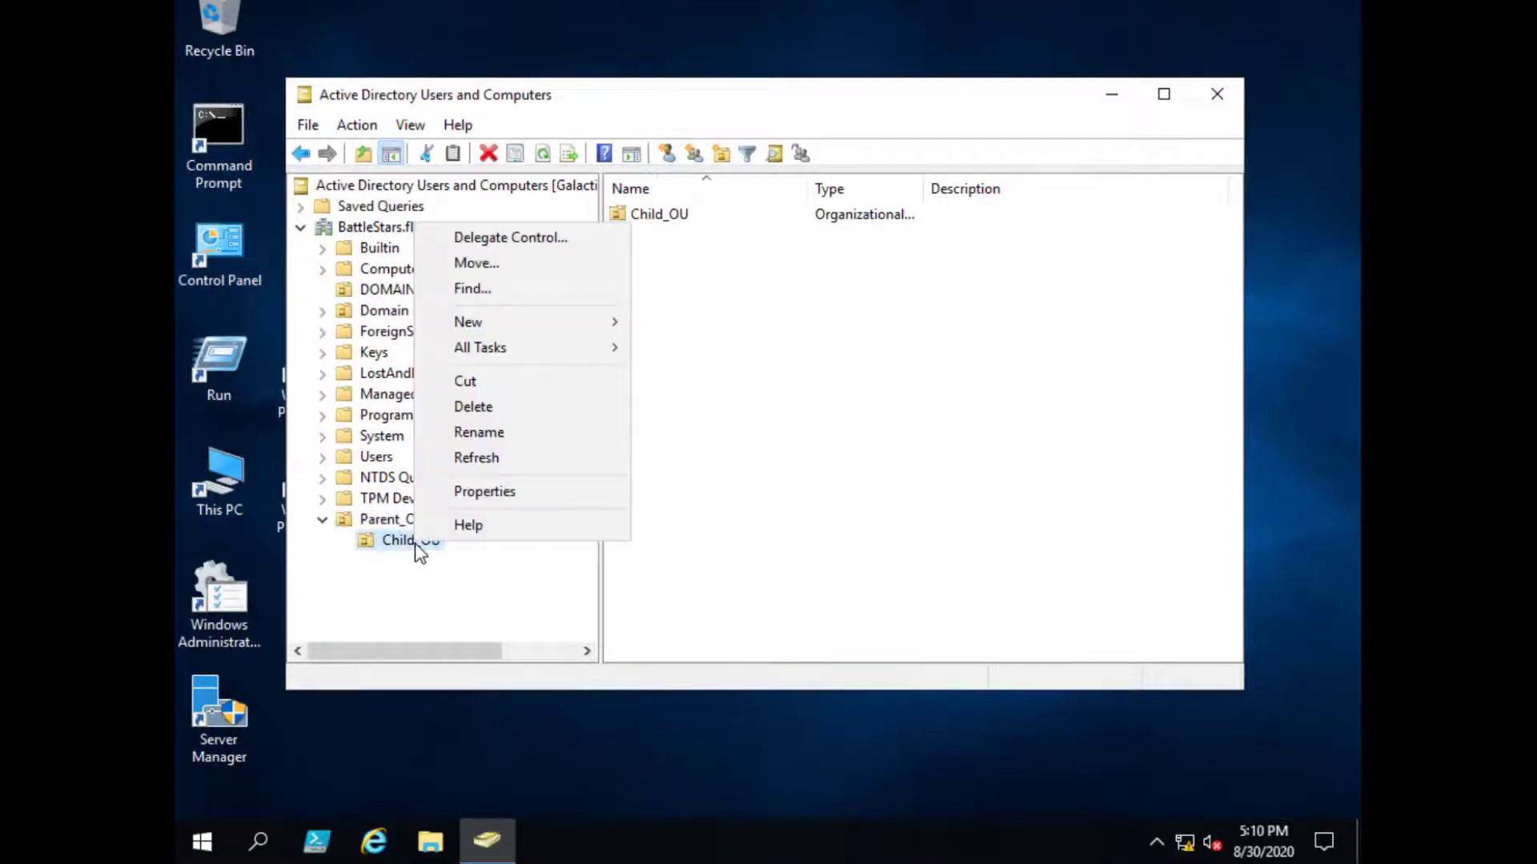
click(833, 525)
click(325, 520)
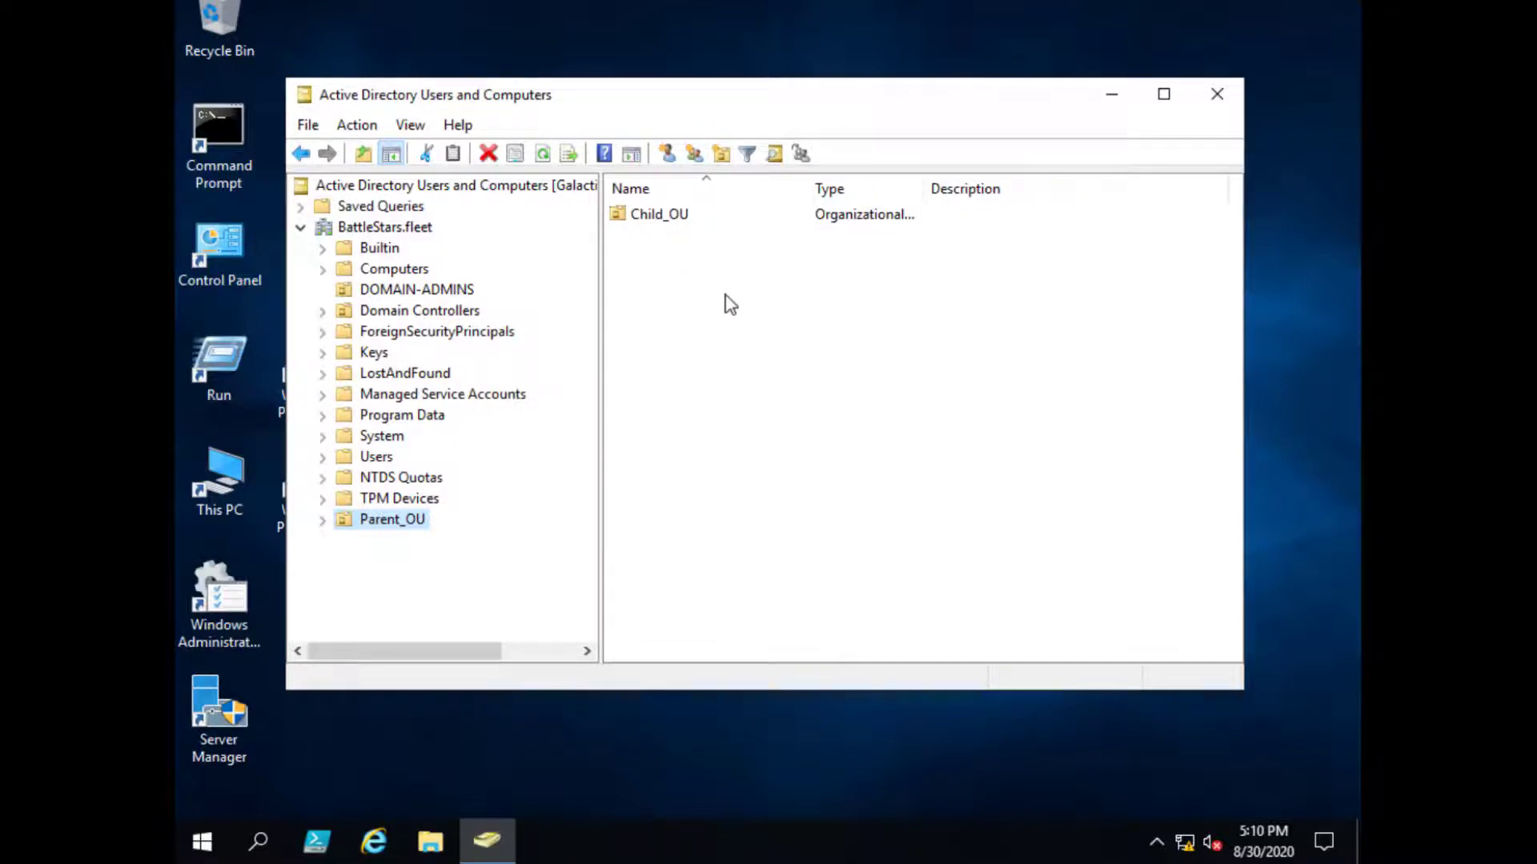
click(668, 216)
double_click(668, 216)
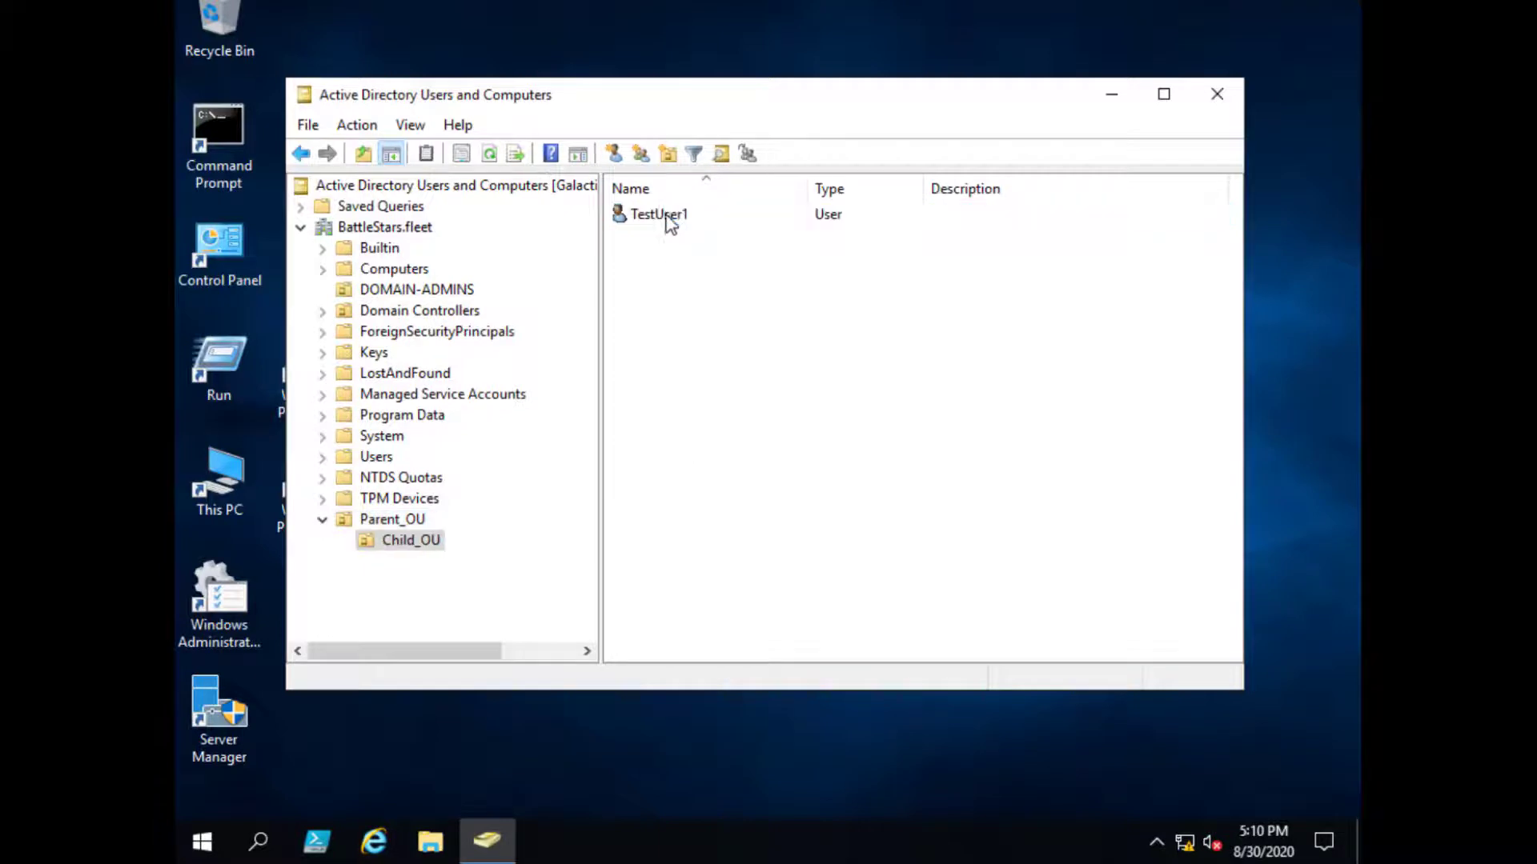
- Start a new group in Child_OU and move its dialog over the list
right_click(433, 544)
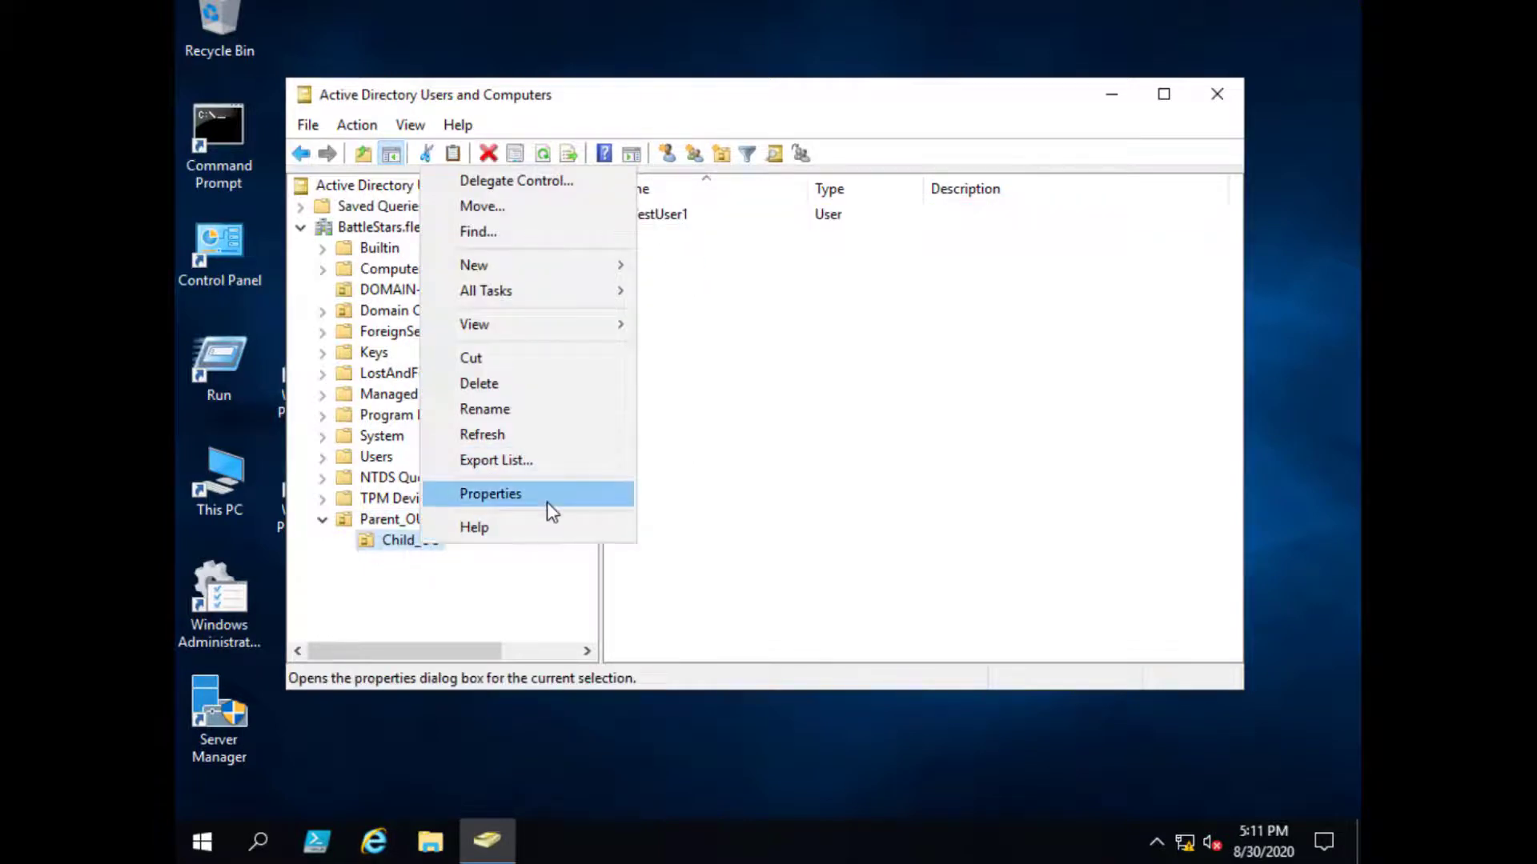
mouse_move(533, 272)
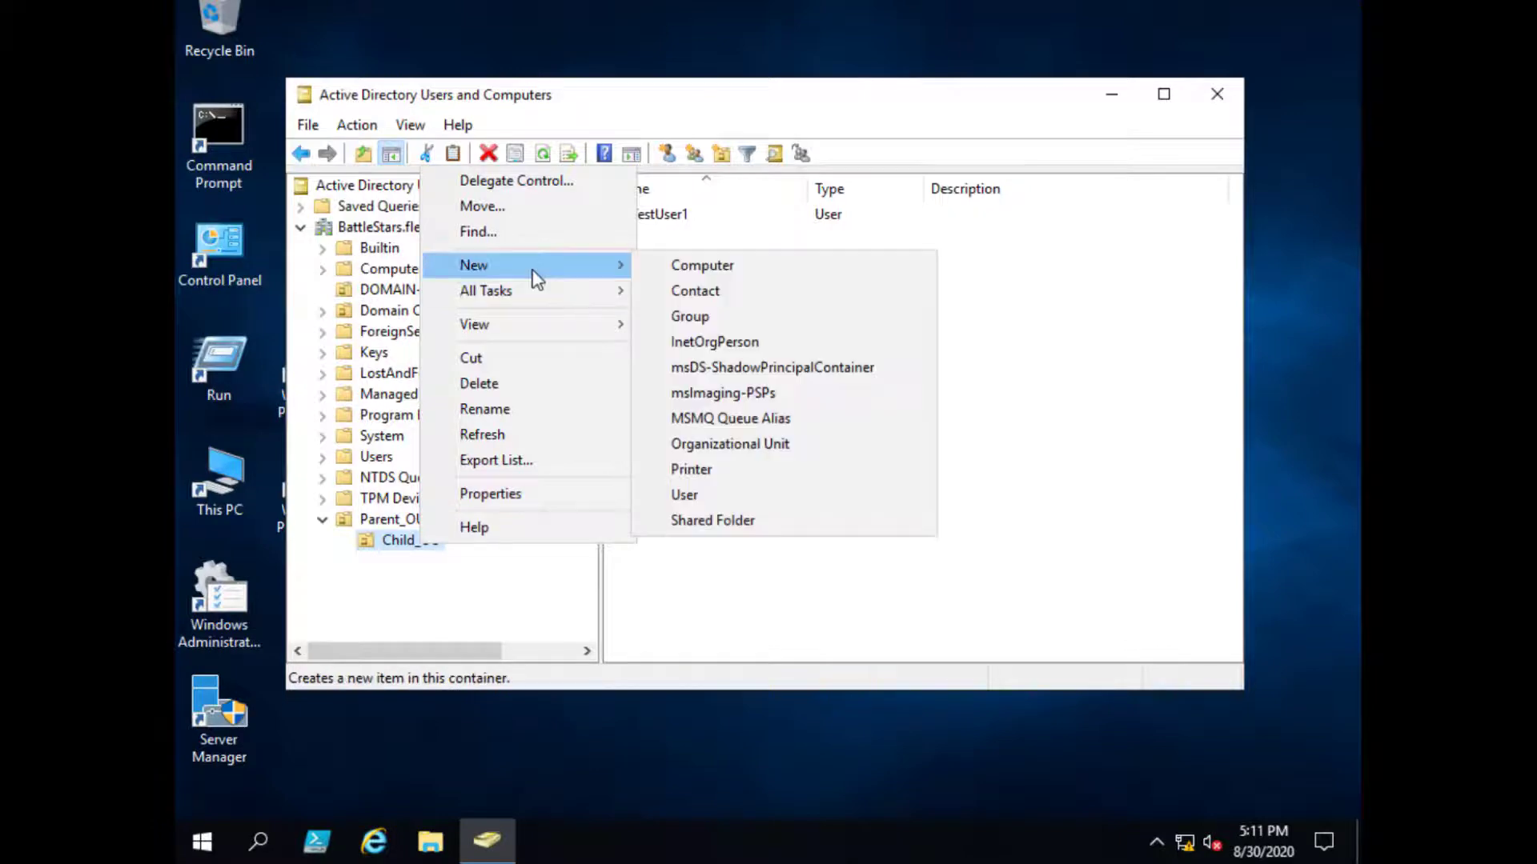
click(692, 317)
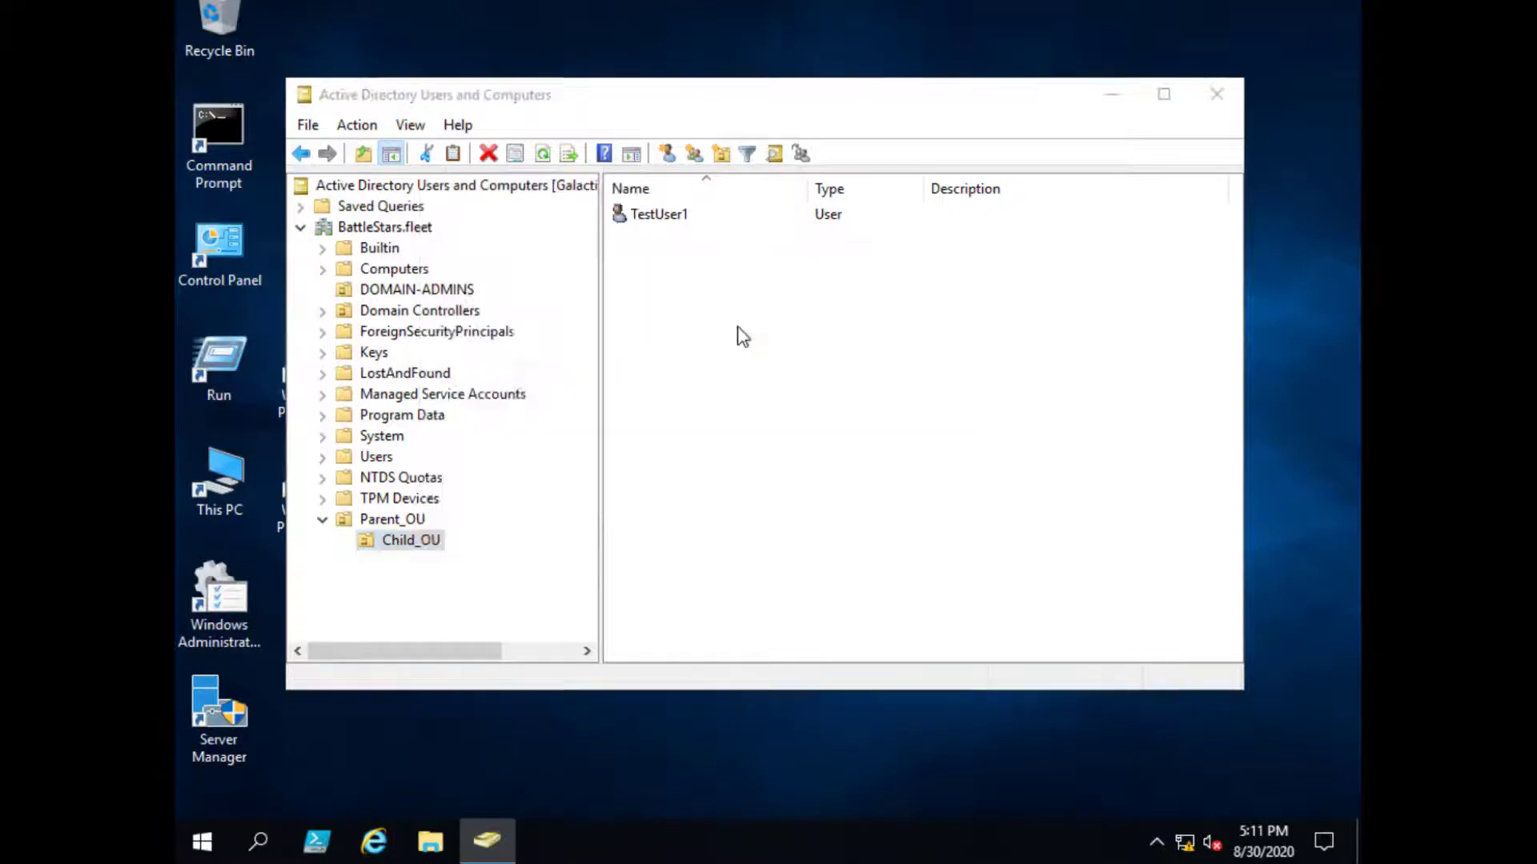
drag(529, 124, 746, 235)
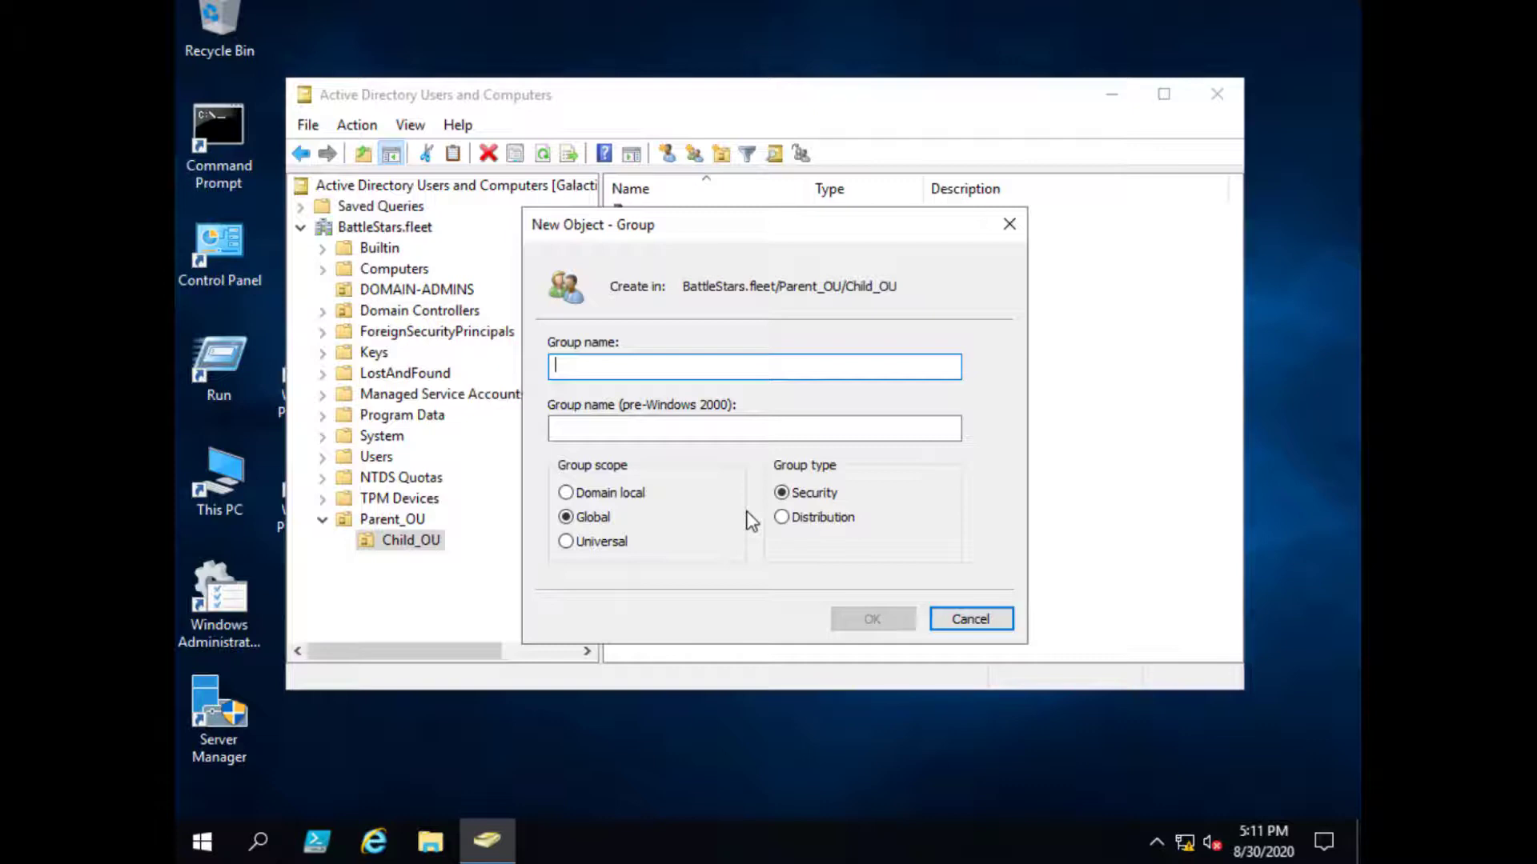
- Name the group 'Child OU Admins', correcting the capital U, and create it
text(Child)
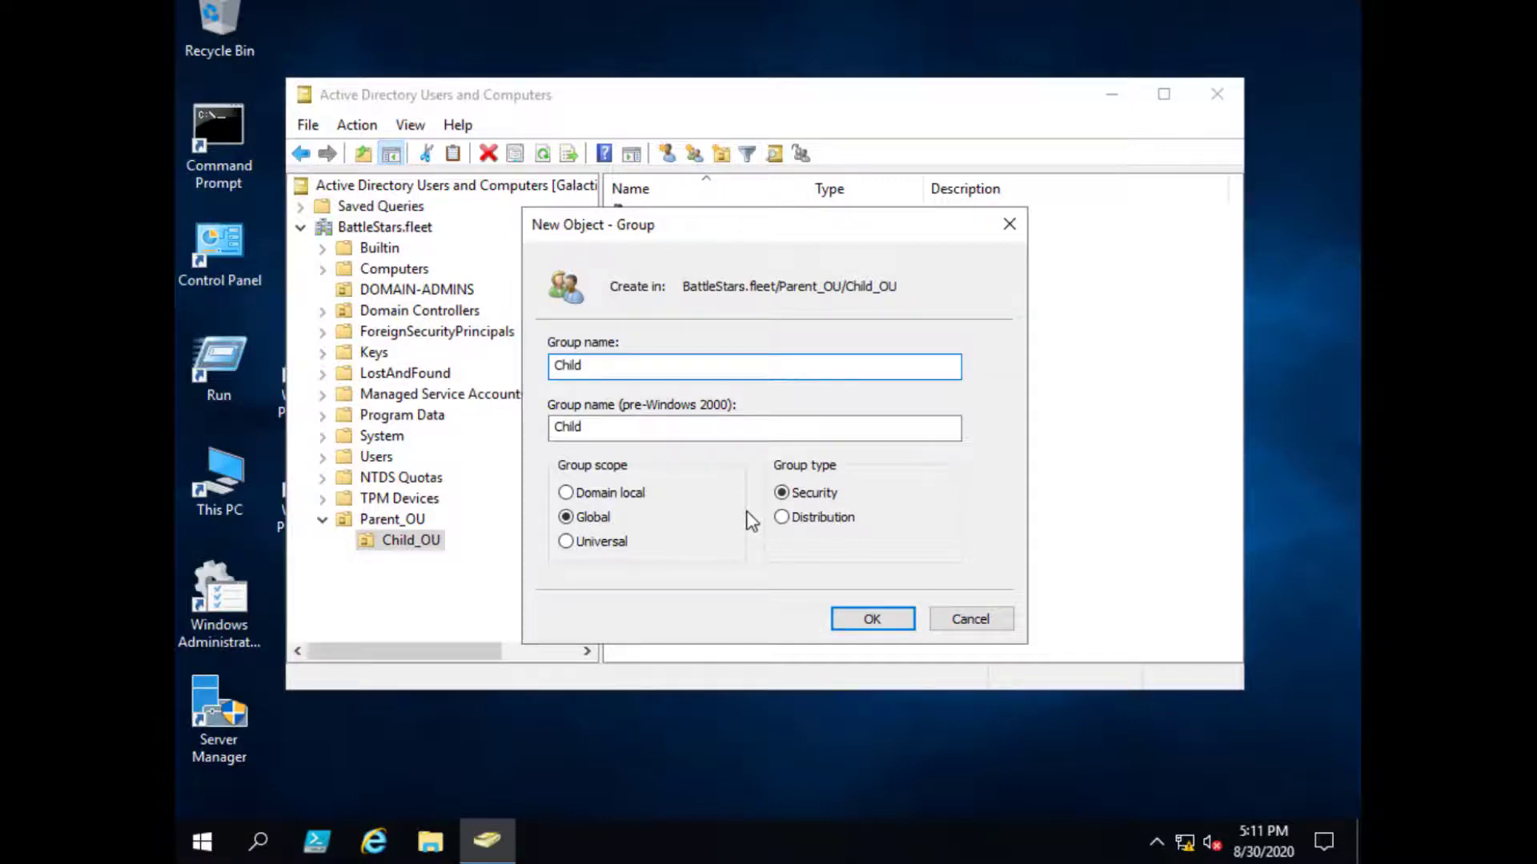
text( Ou Admins)
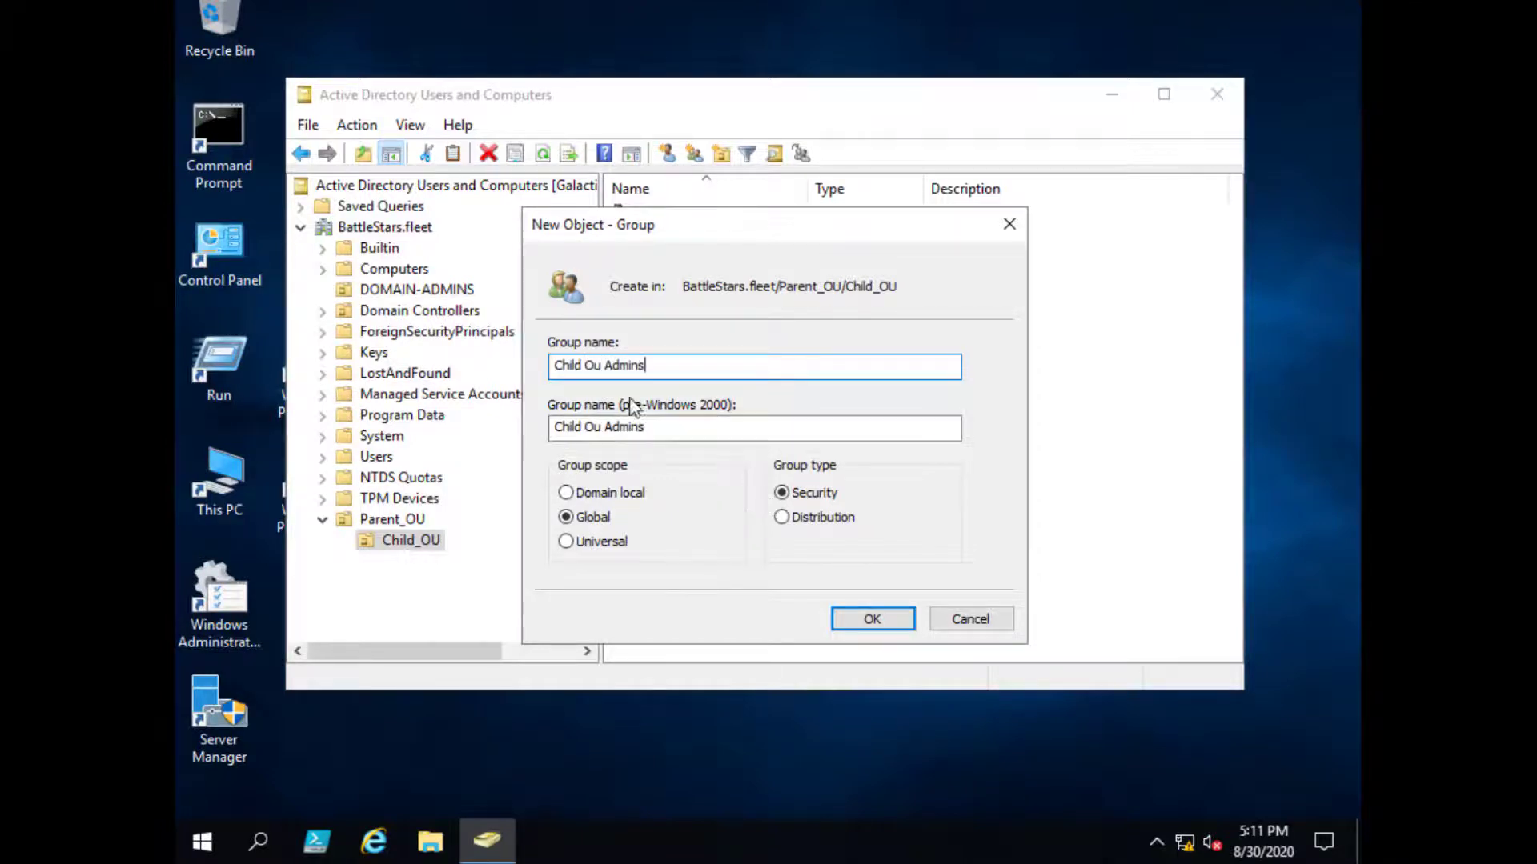
click(606, 373)
key(BackSpace)
text(U)
click(871, 622)
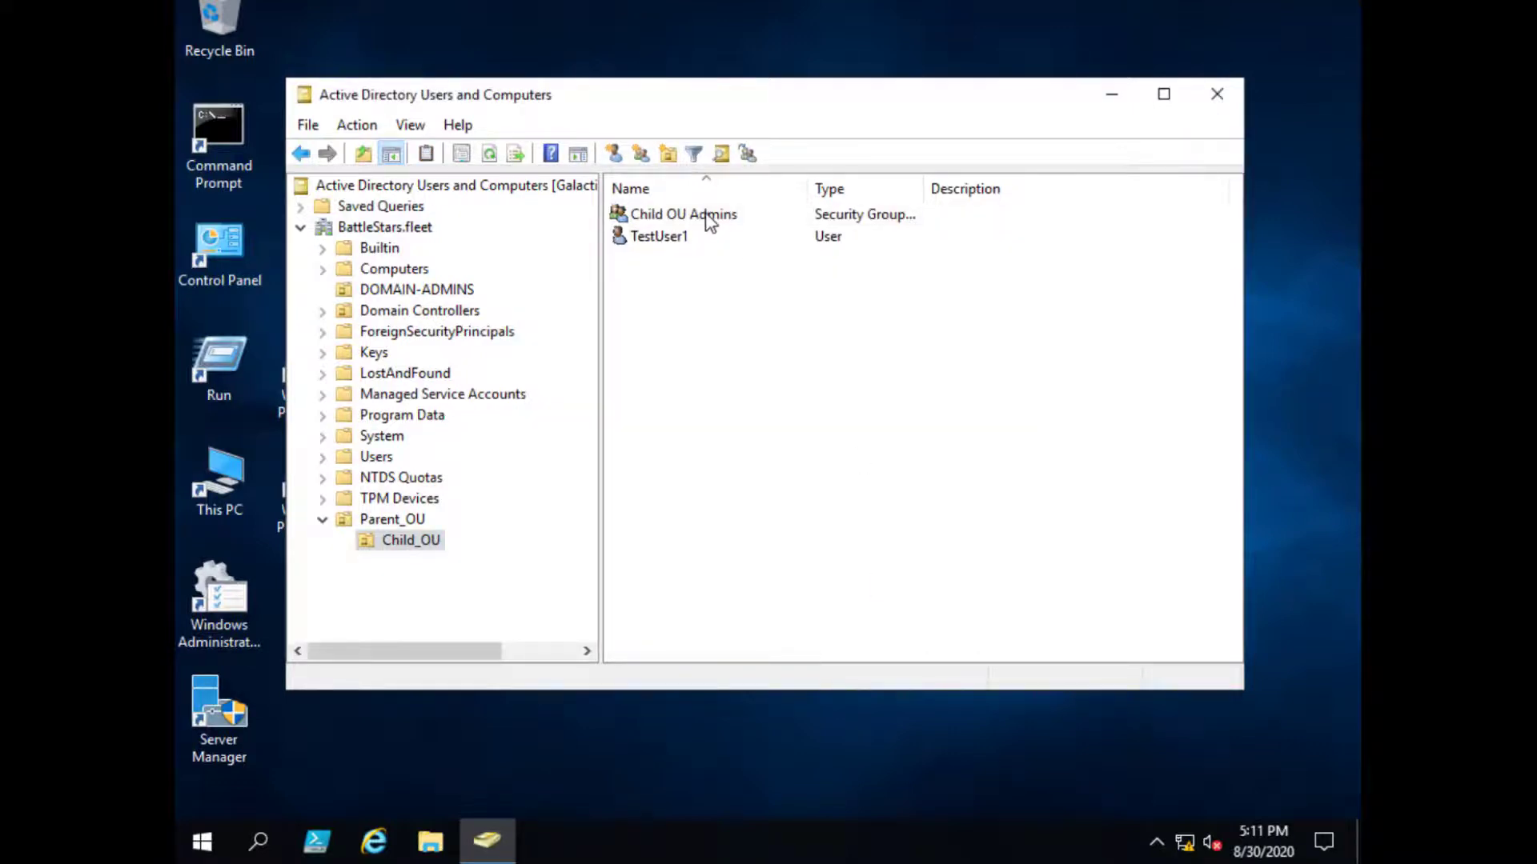
- Add TestUser1 to the Child OU Admins members and apply the change
double_click(733, 213)
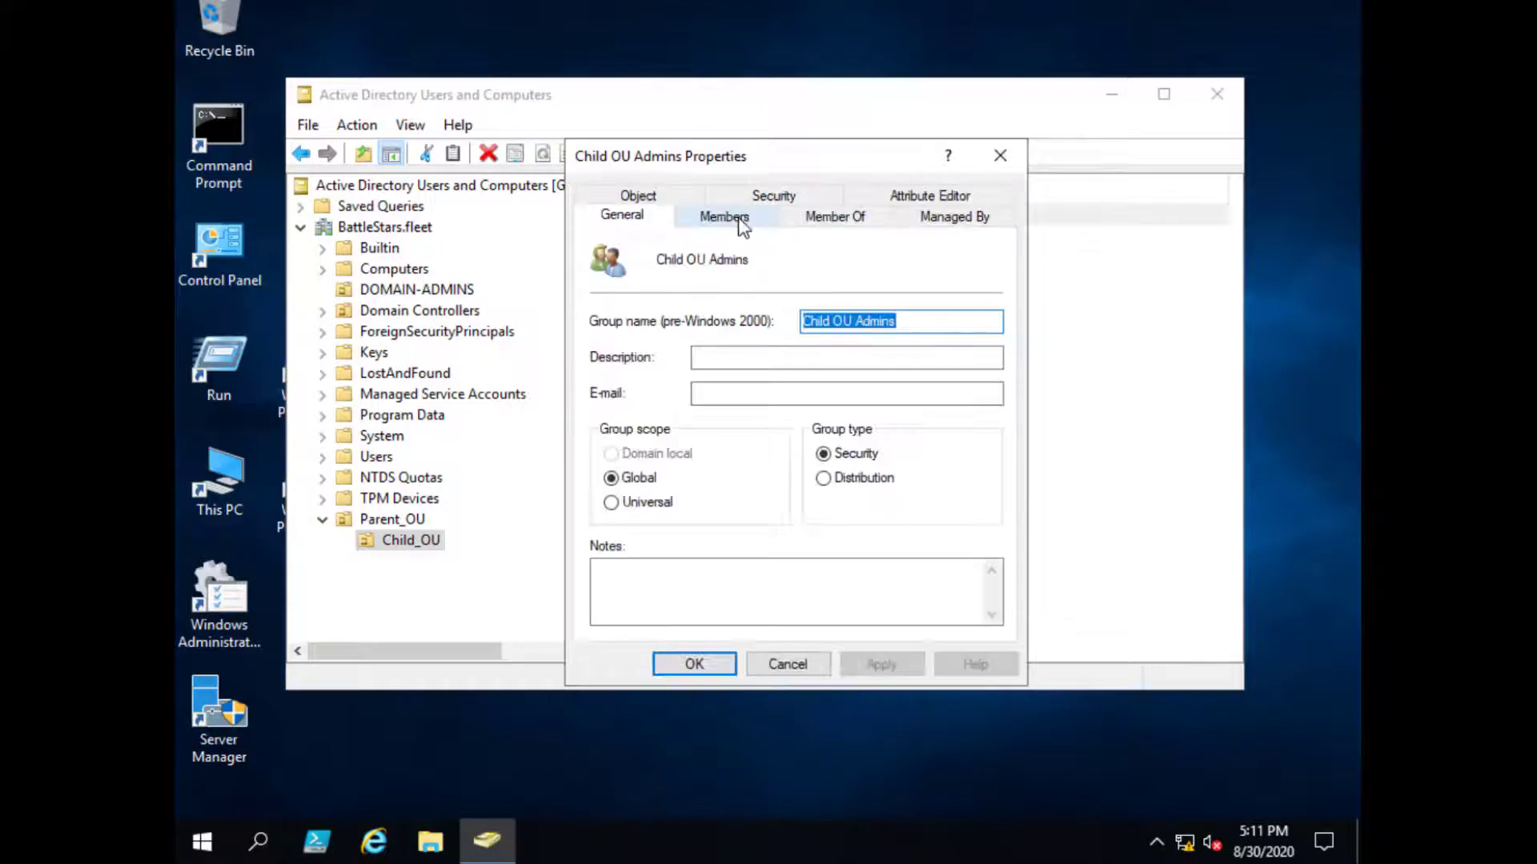
click(733, 214)
click(644, 601)
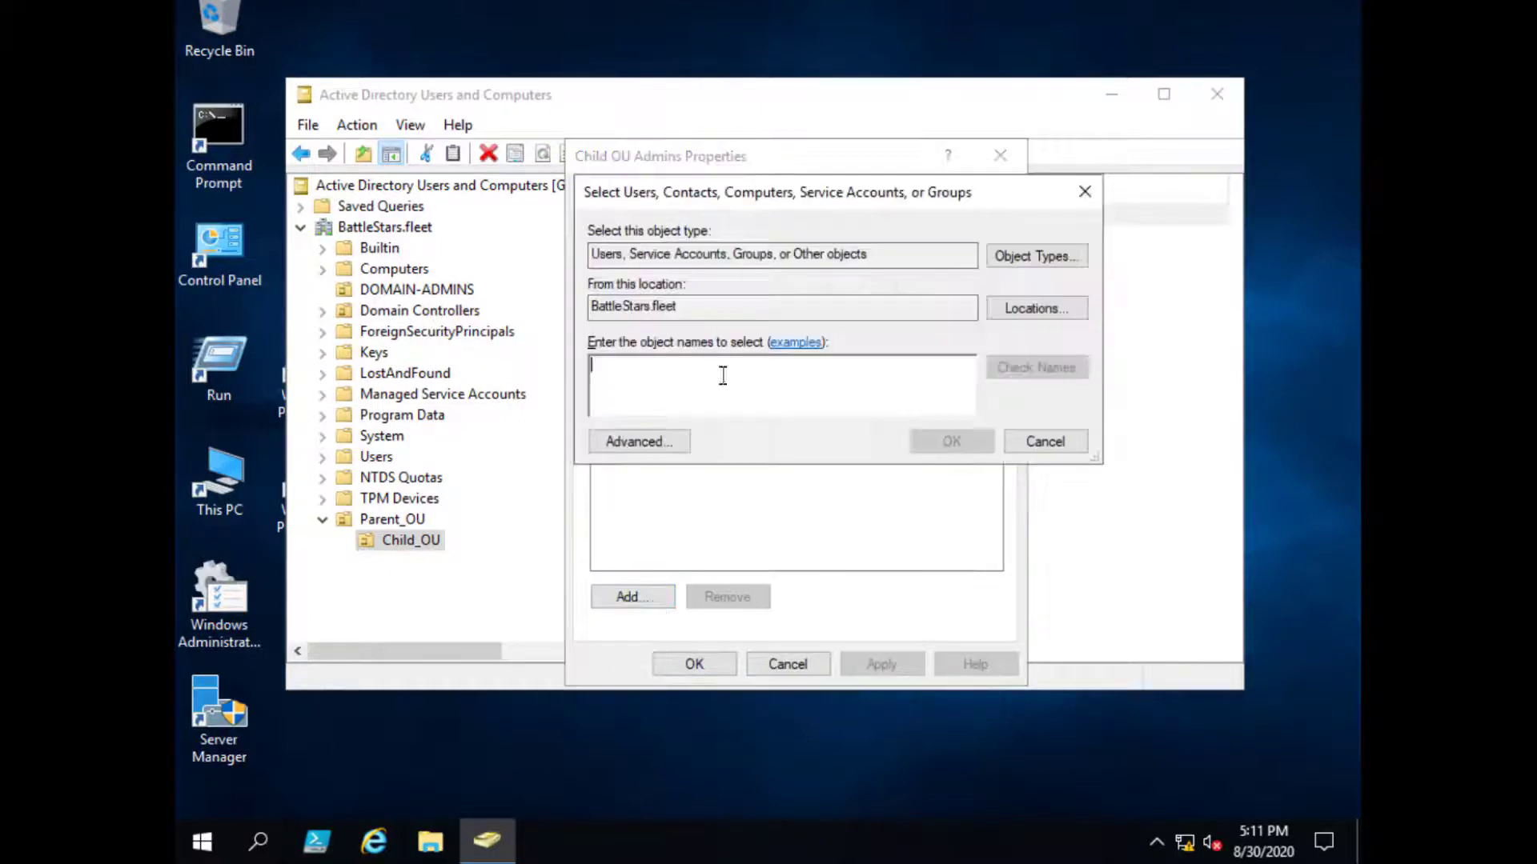
text(Test)
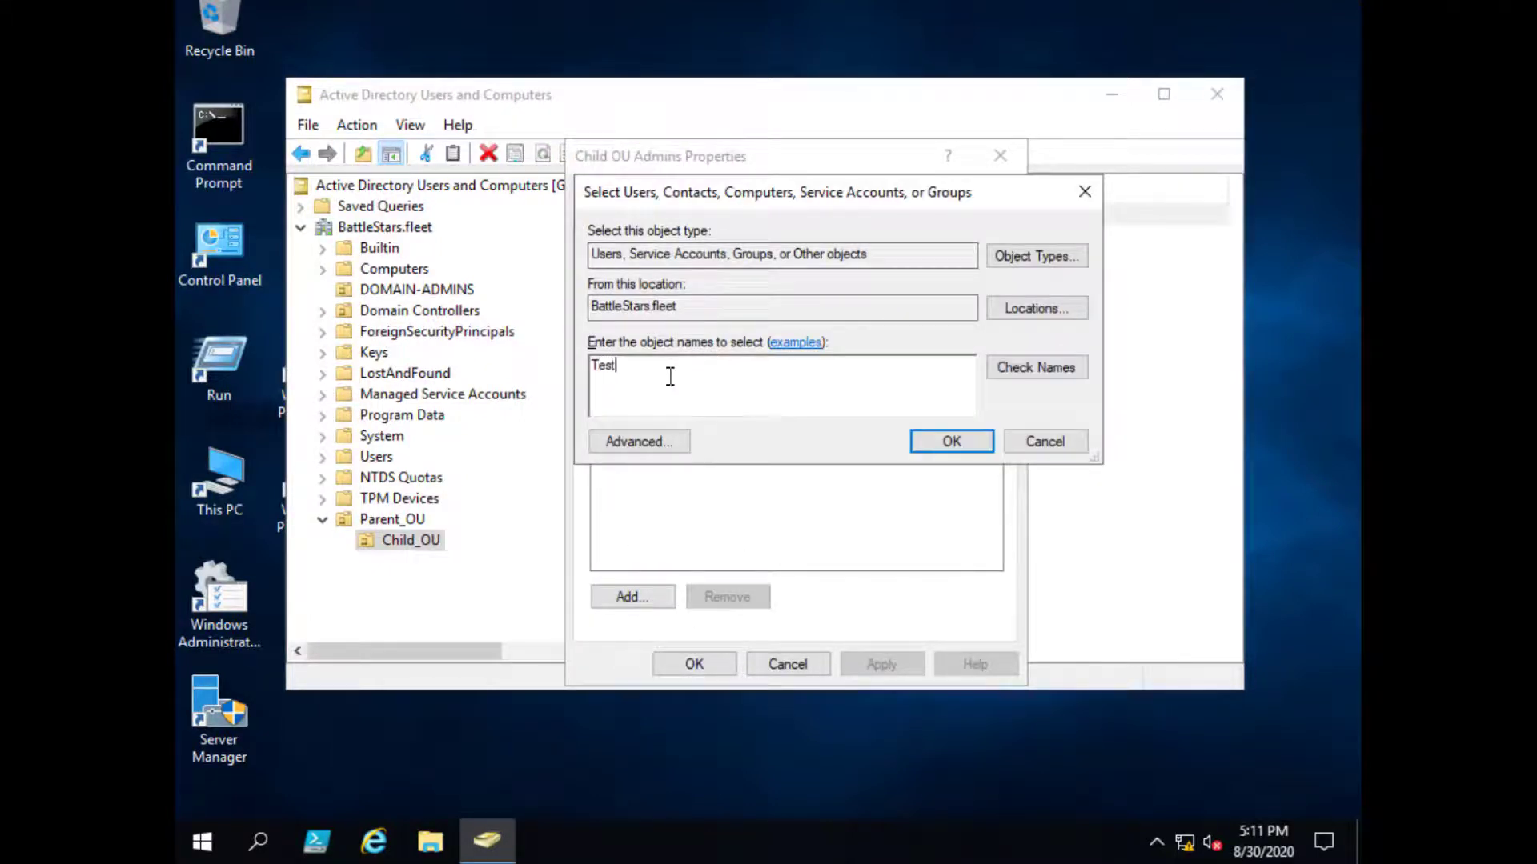
click(1026, 367)
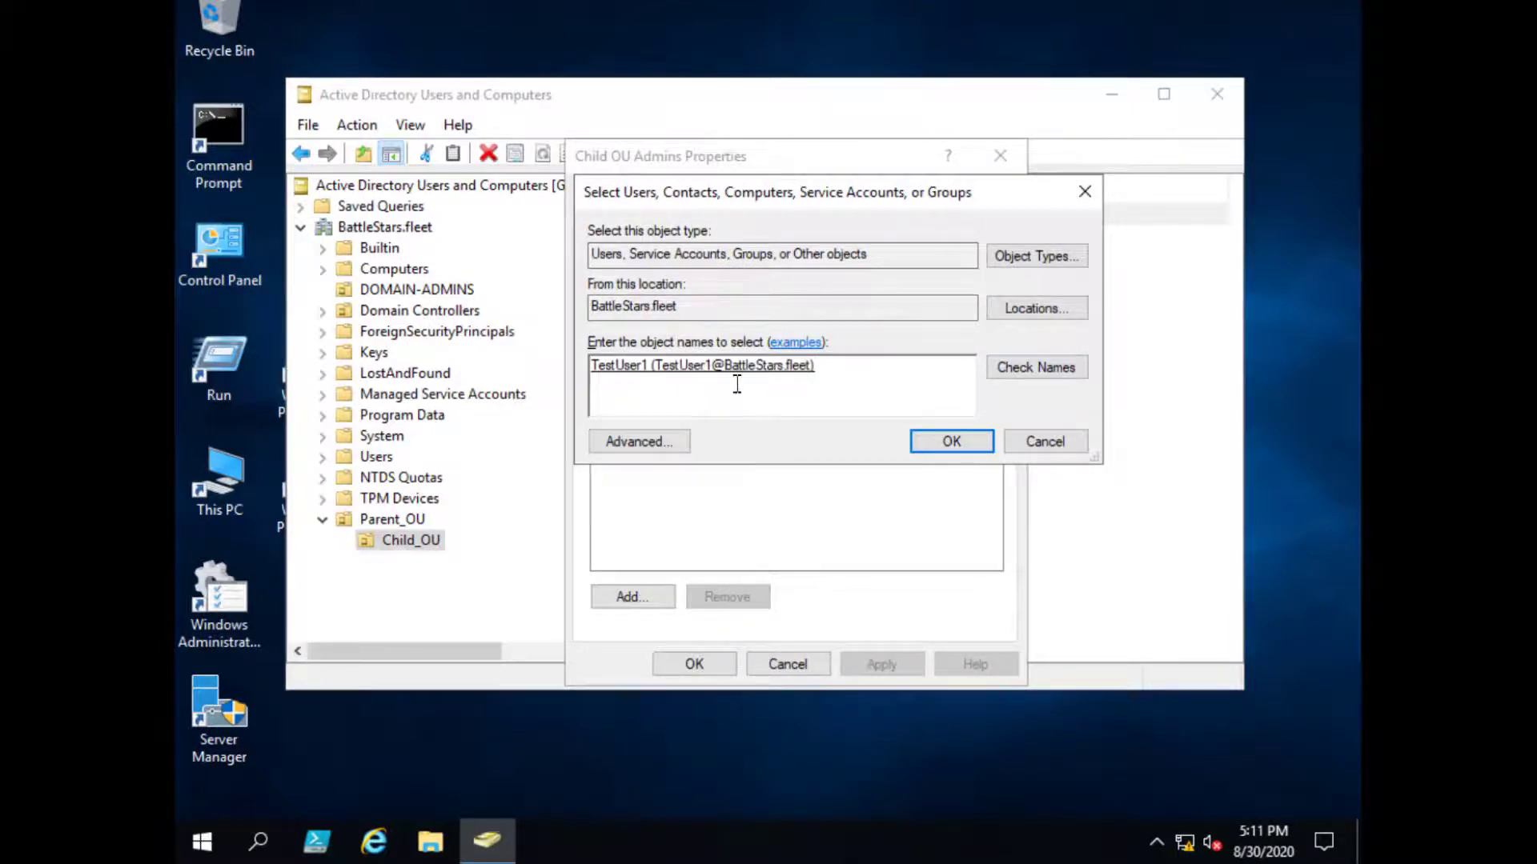
click(962, 445)
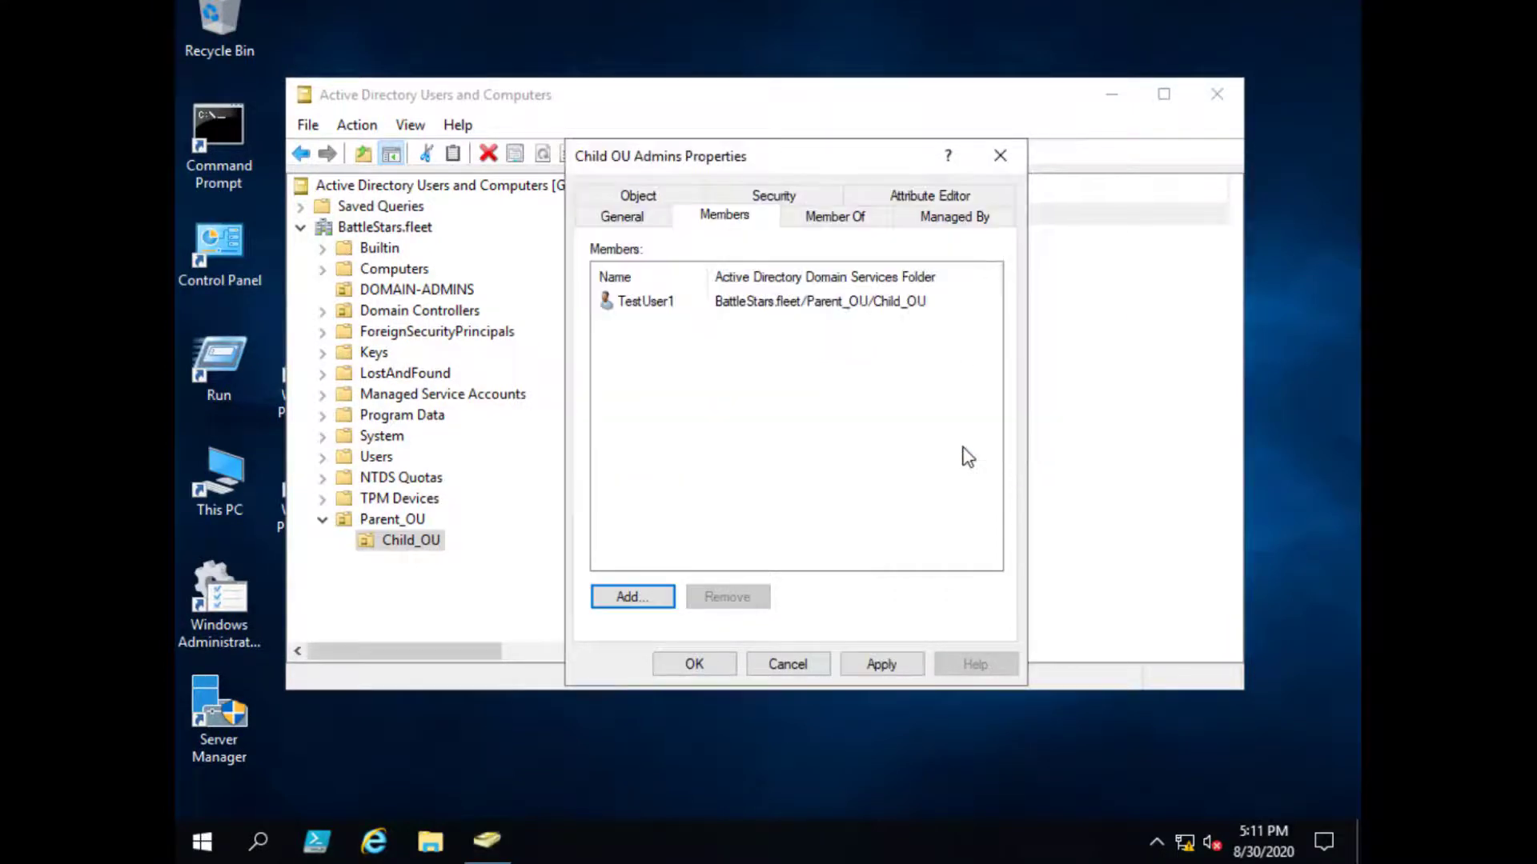
click(884, 667)
click(693, 663)
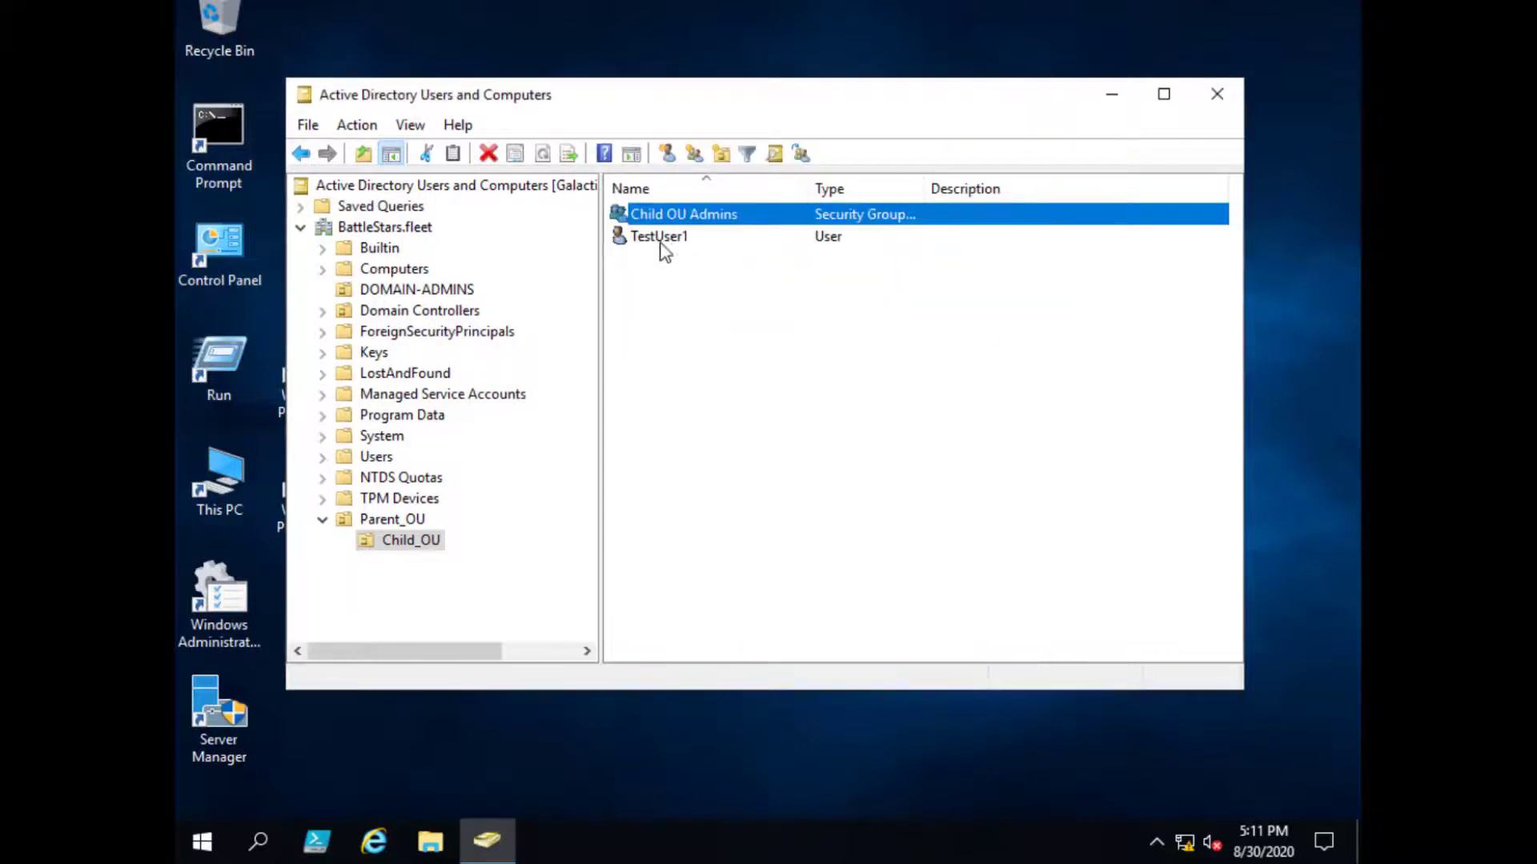
- Reopen Child OU Admins properties to verify its member list, then close it
double_click(711, 214)
click(716, 224)
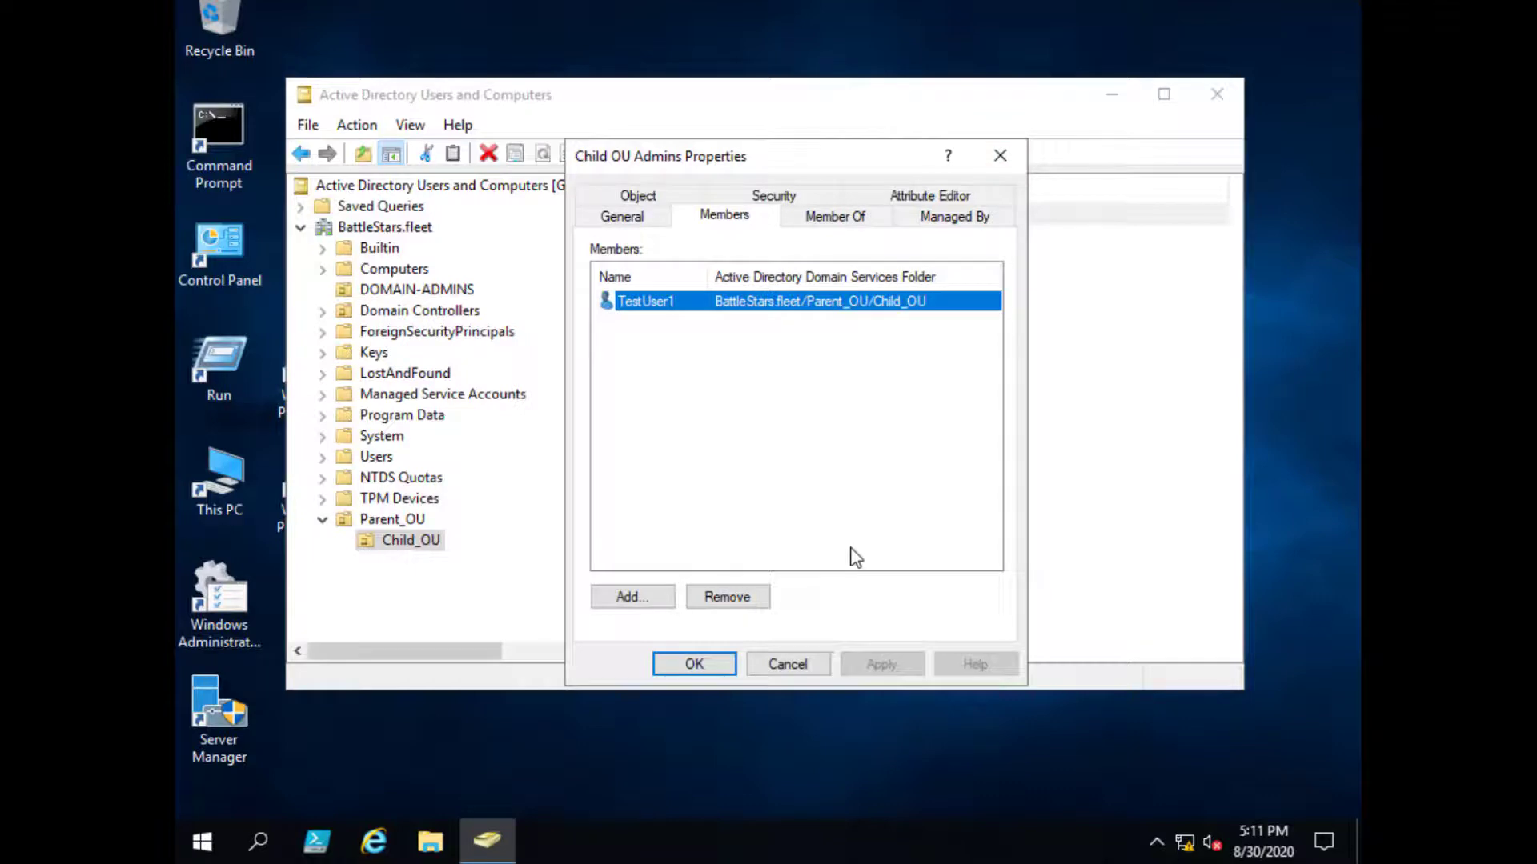
click(999, 156)
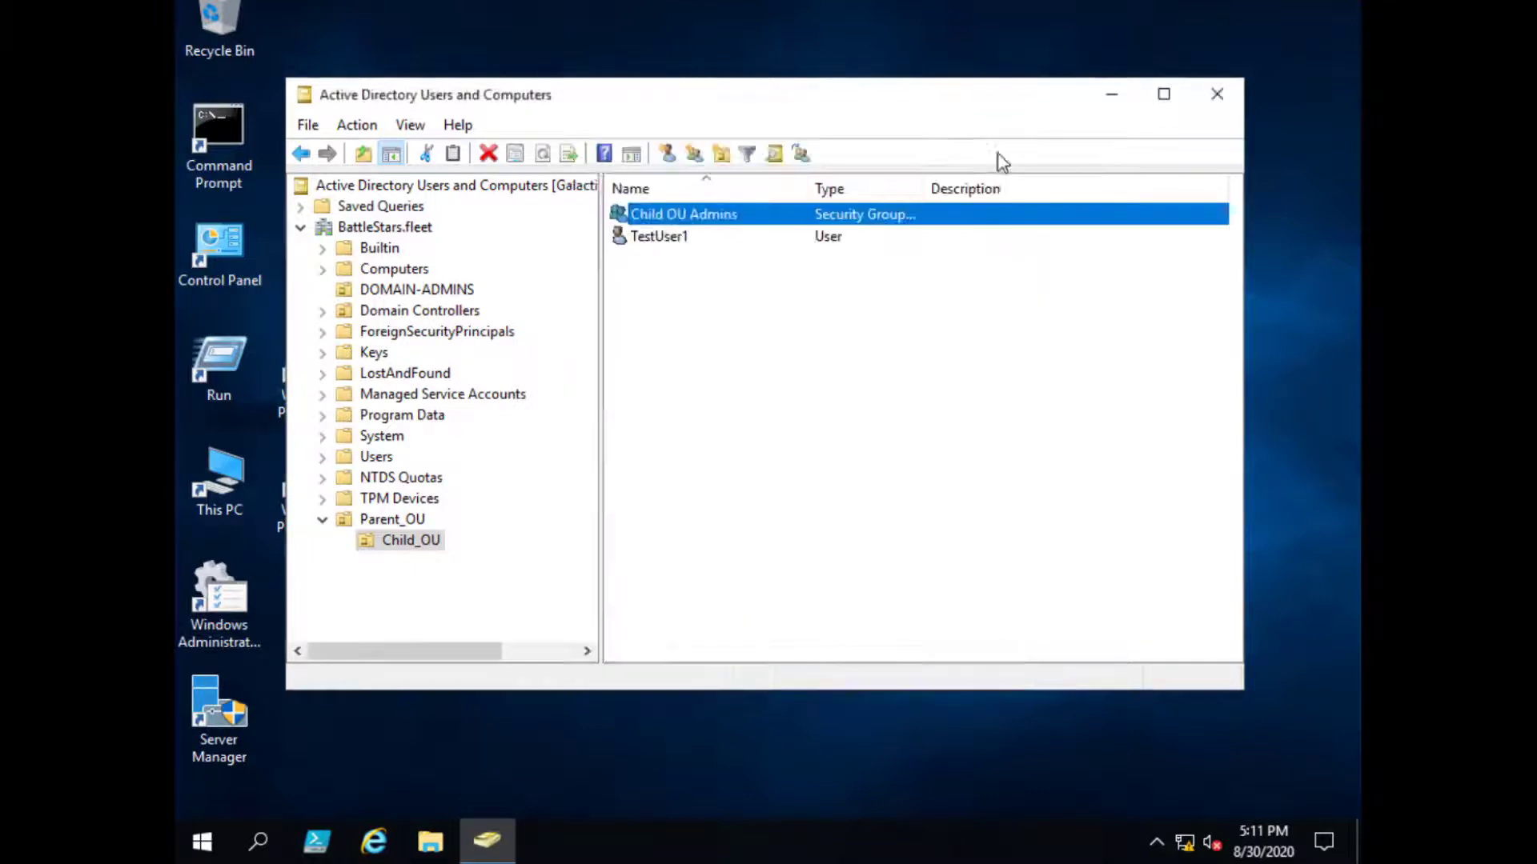
click(805, 334)
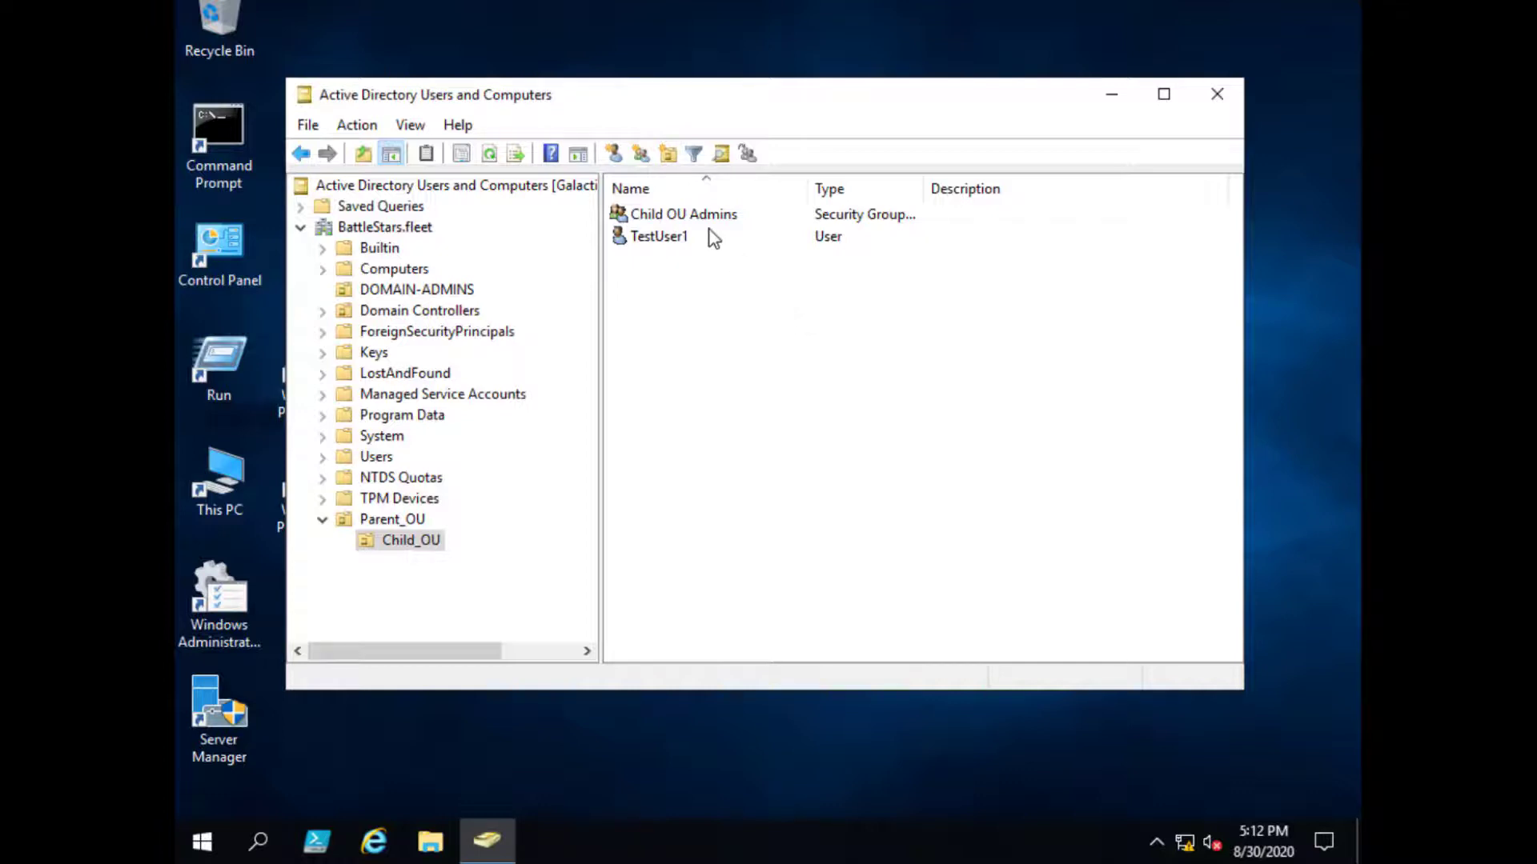
click(727, 218)
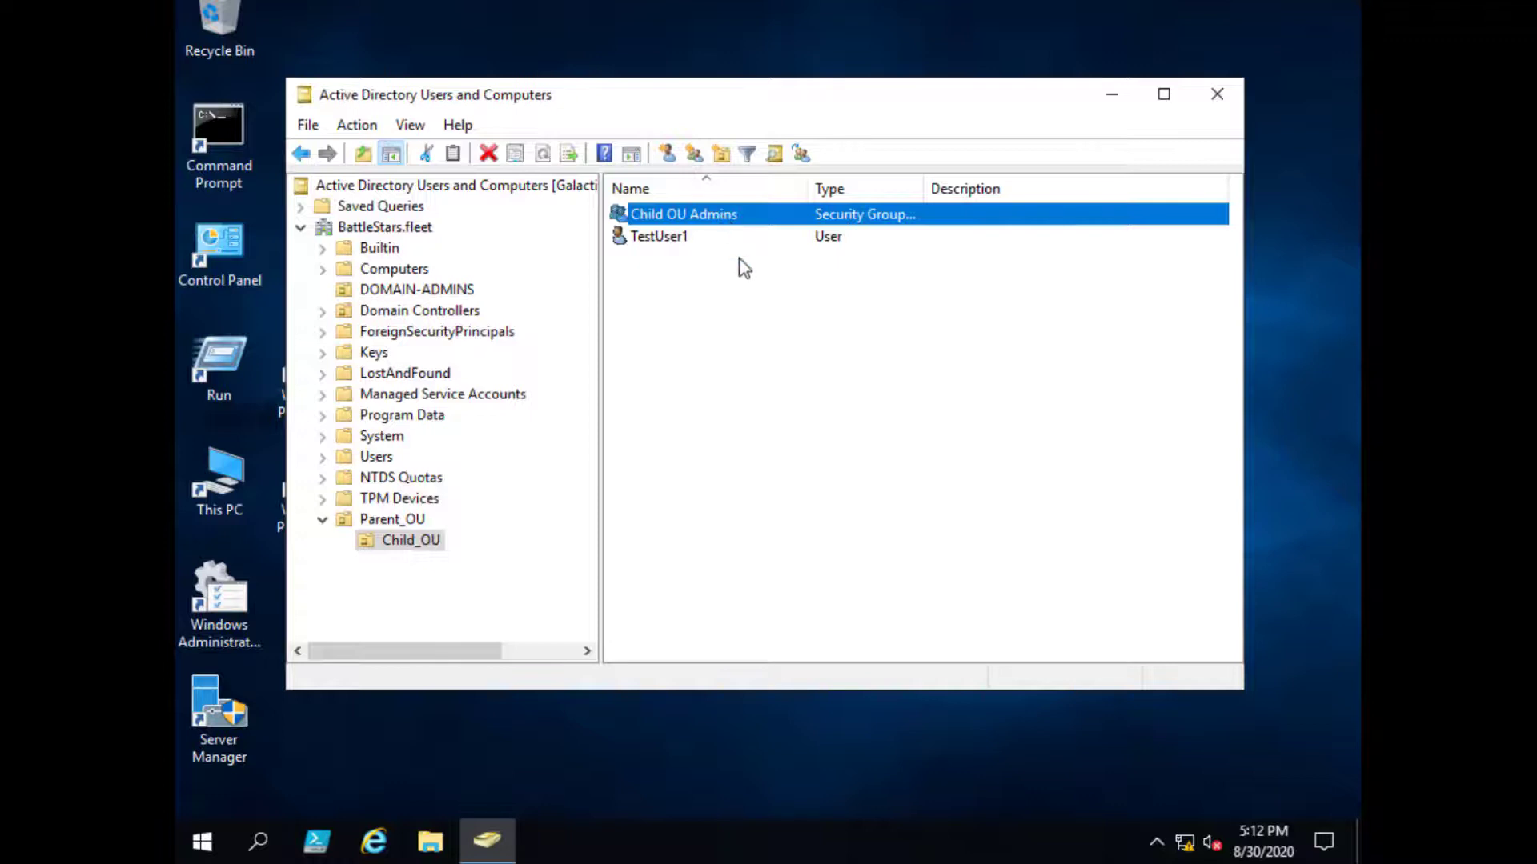
click(745, 337)
click(735, 228)
double_click(738, 221)
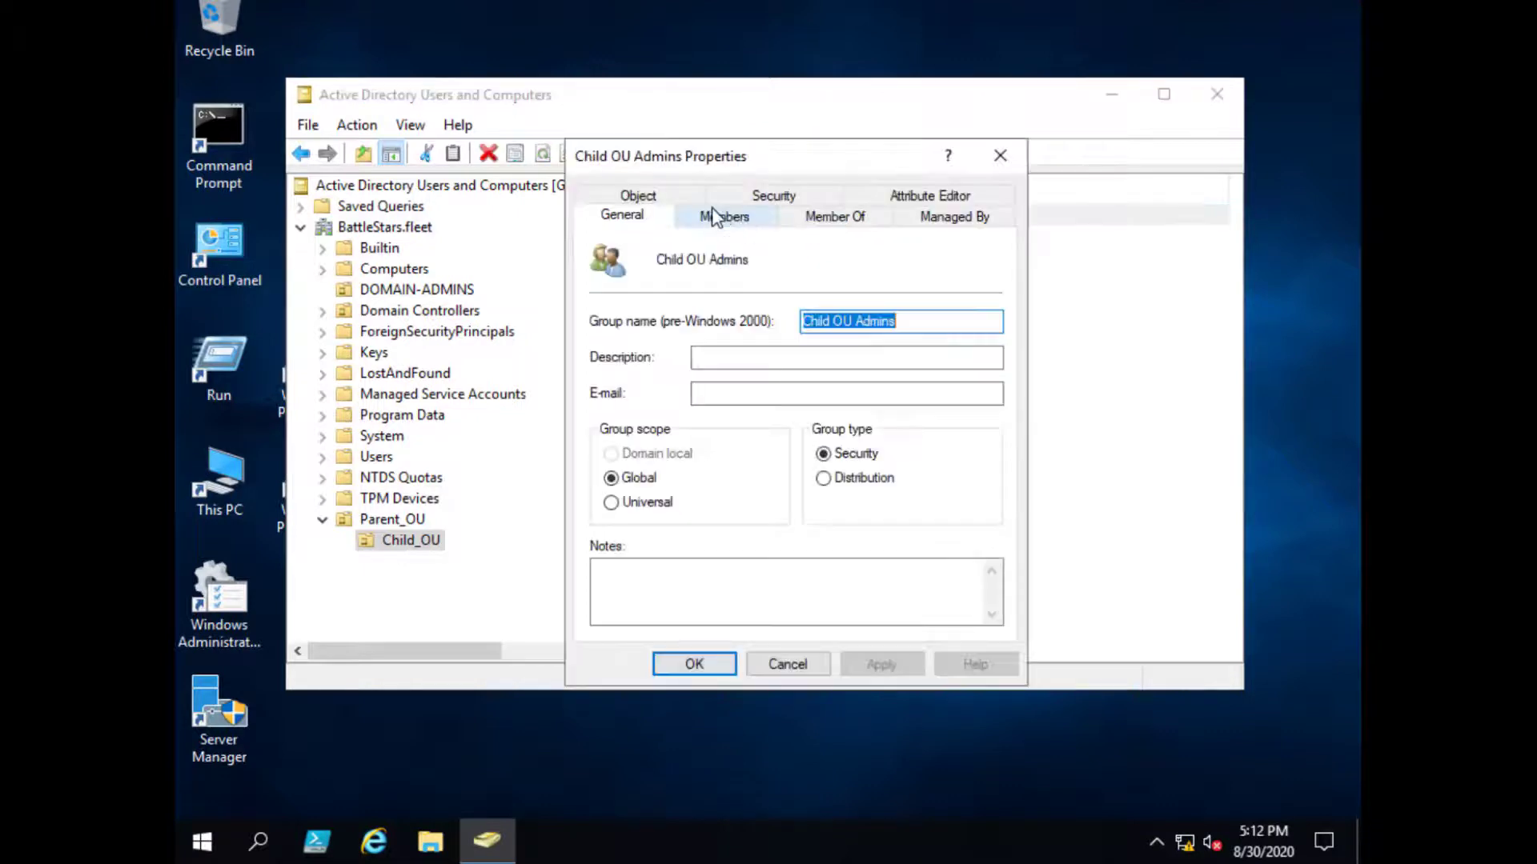
click(736, 221)
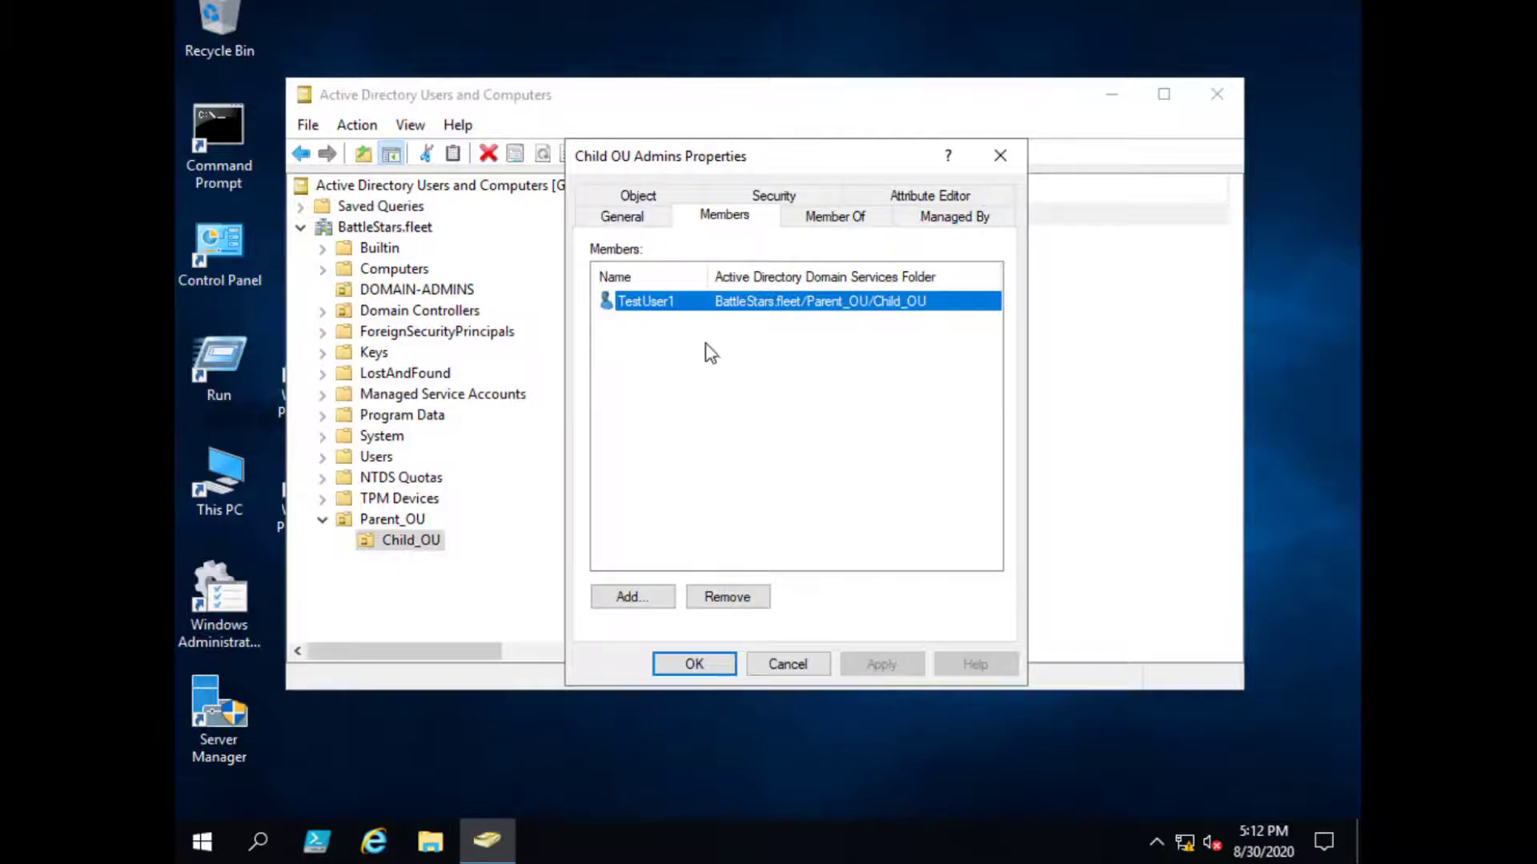
click(787, 664)
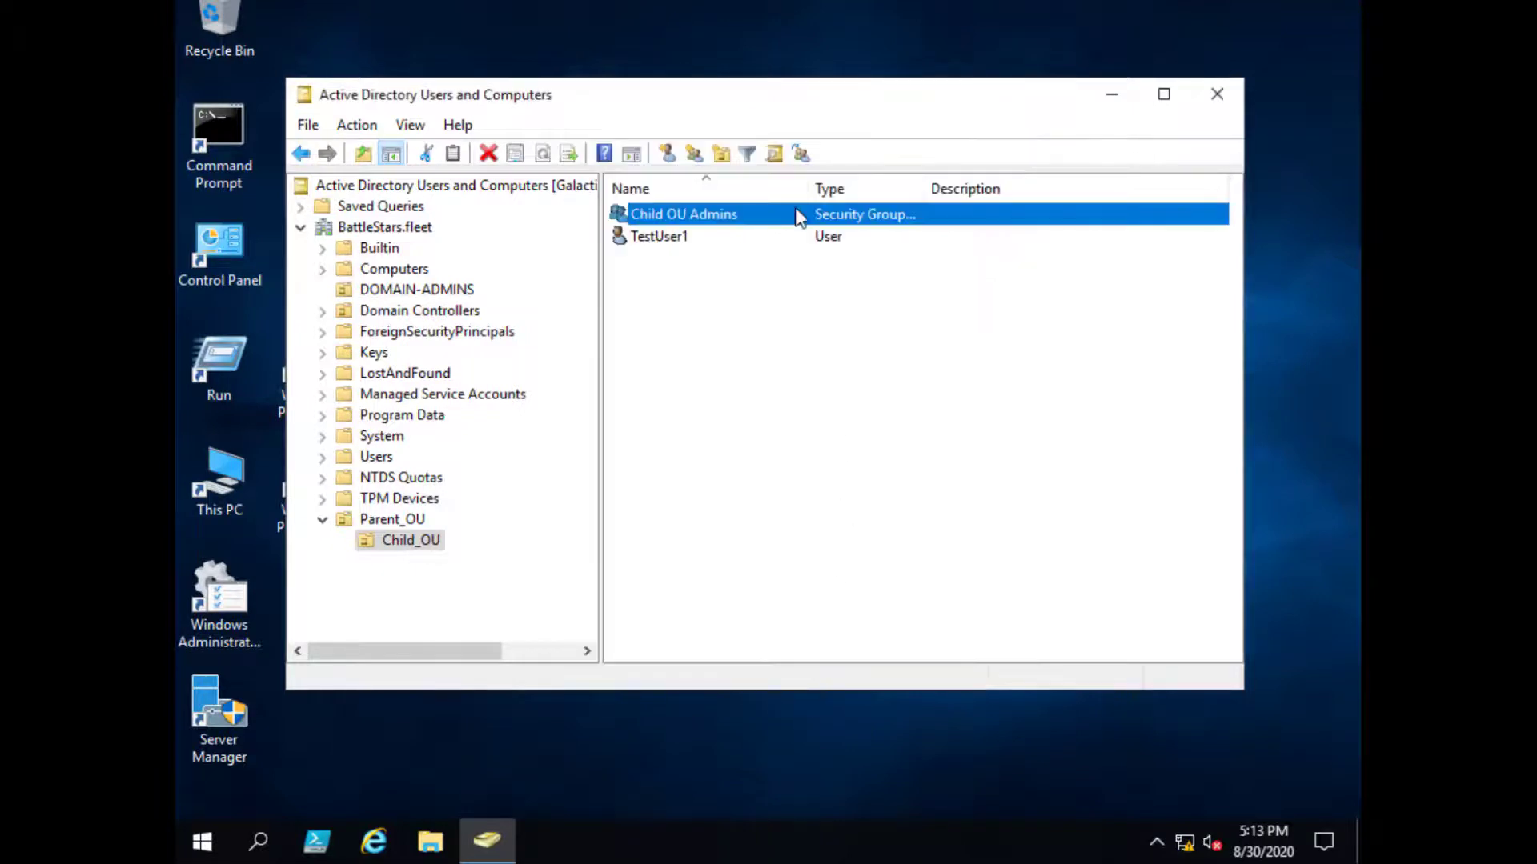
double_click(693, 240)
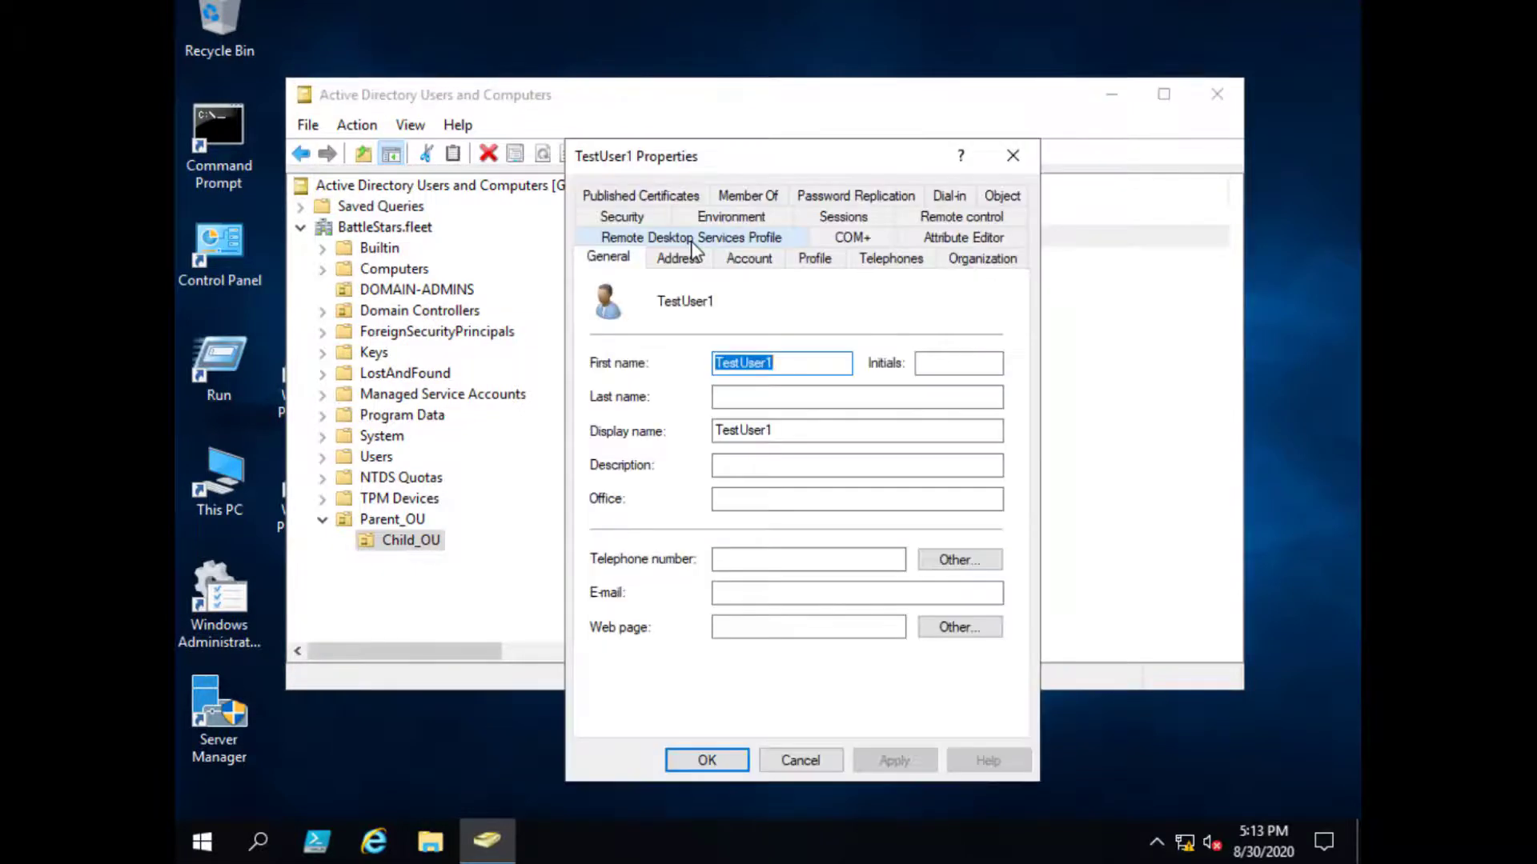
click(742, 195)
click(834, 418)
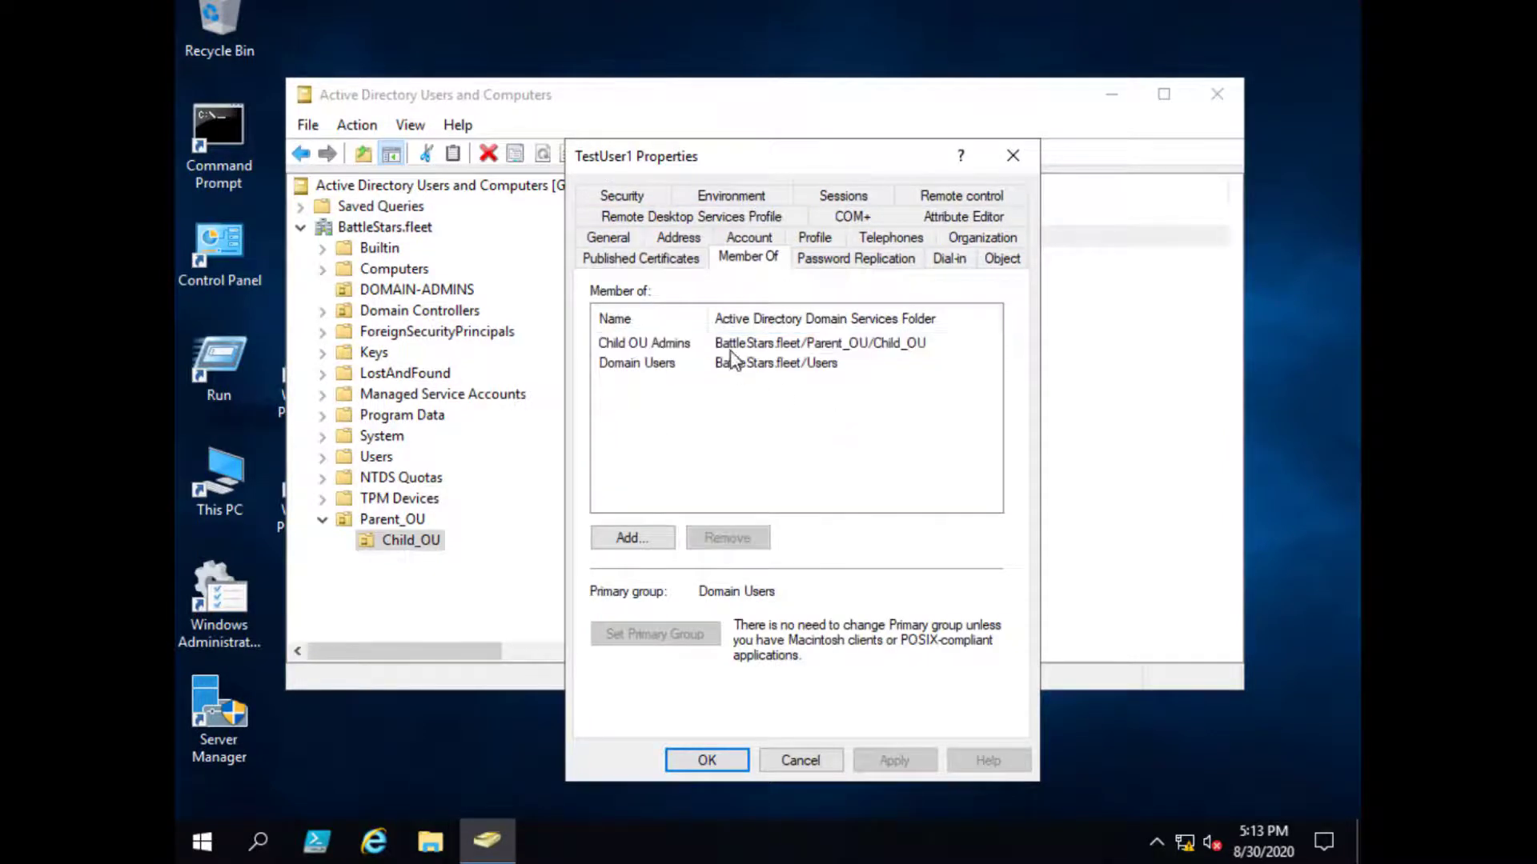
drag(707, 317, 721, 317)
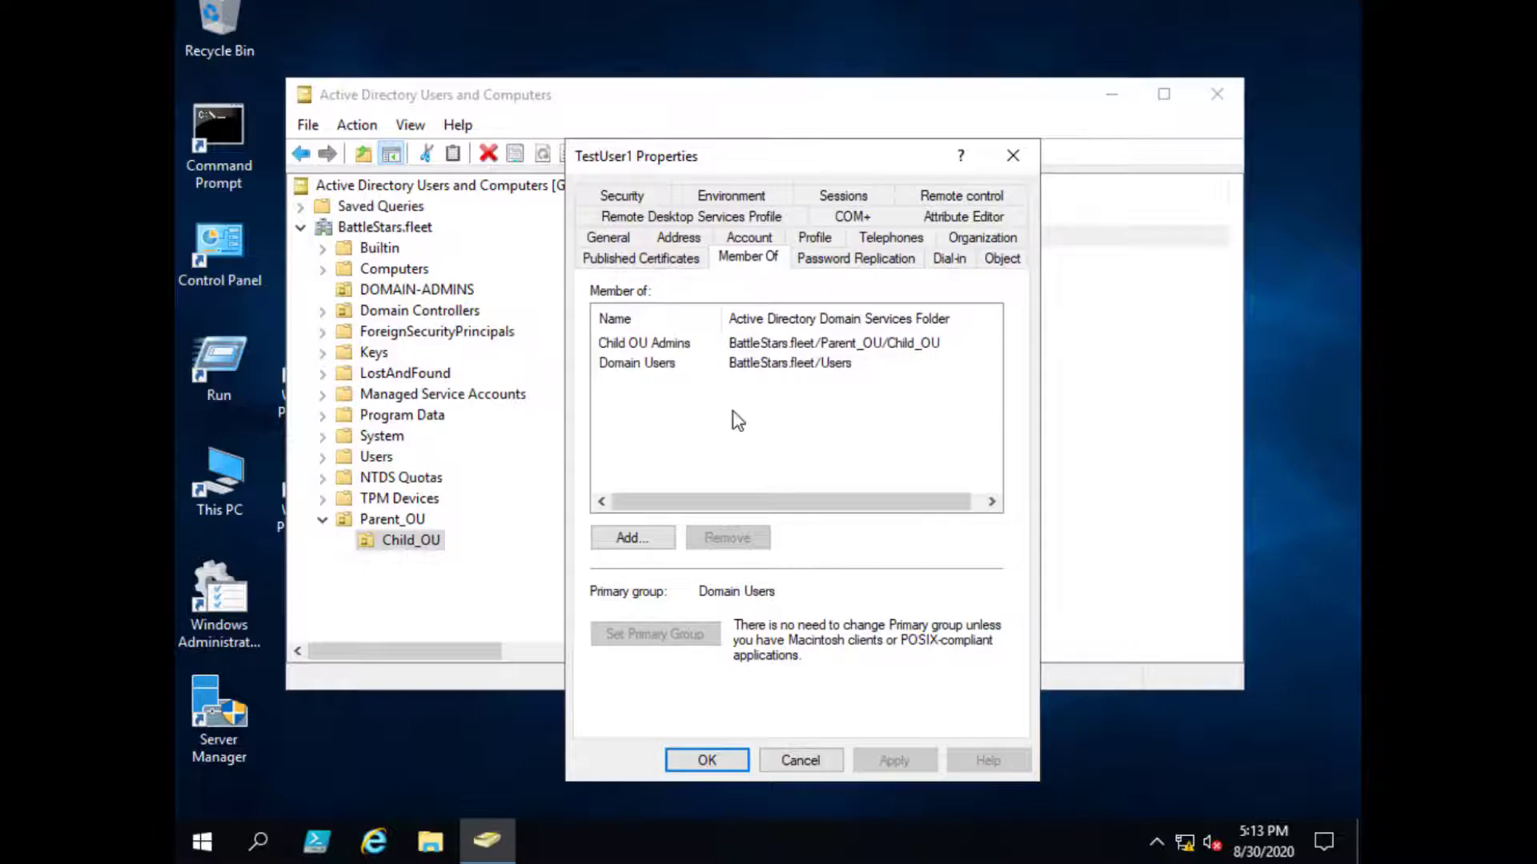
click(644, 344)
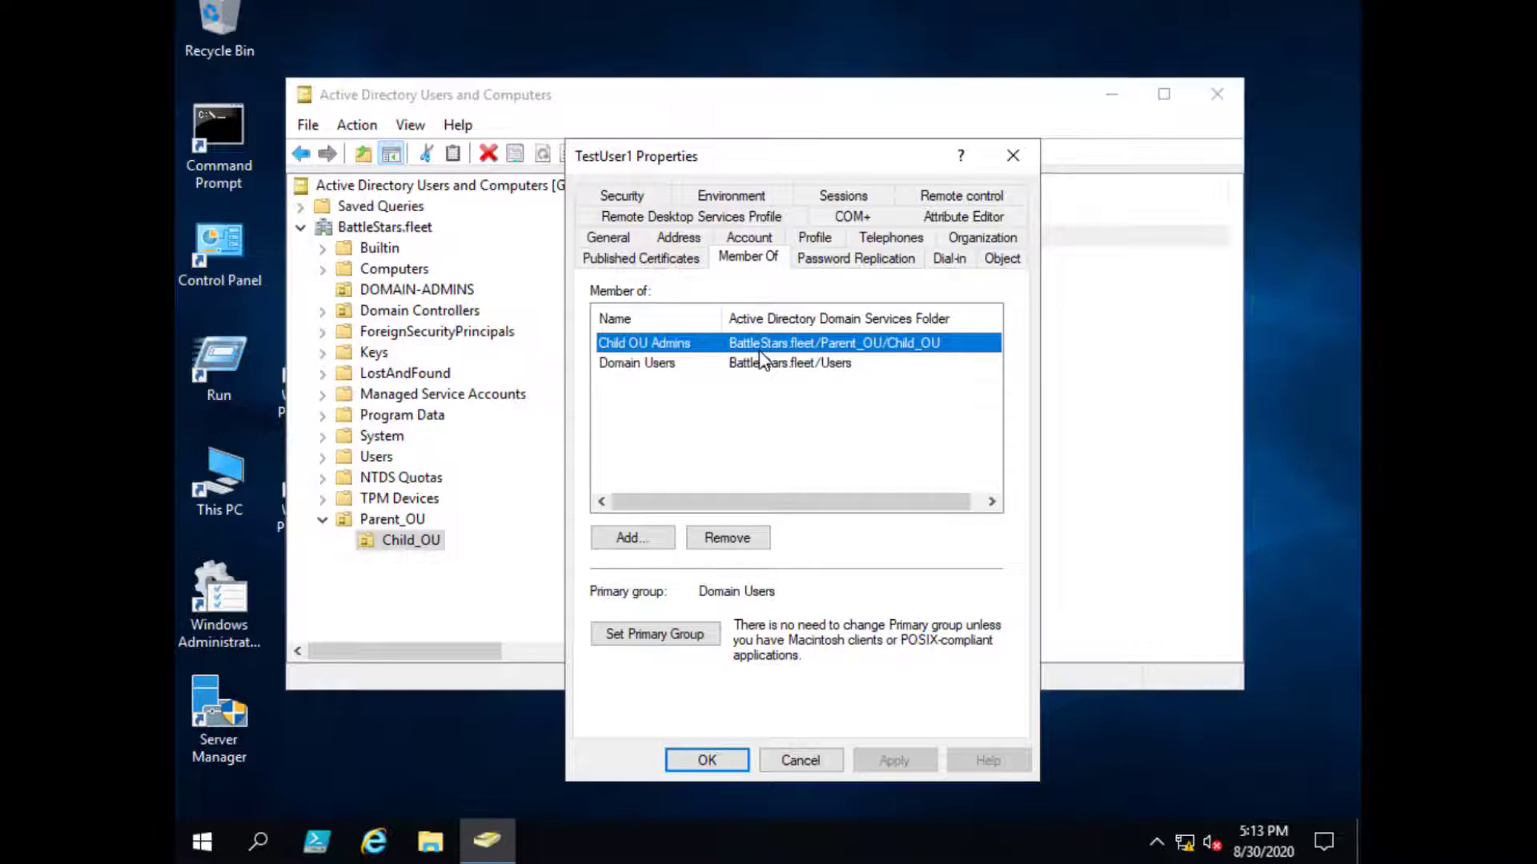
click(800, 760)
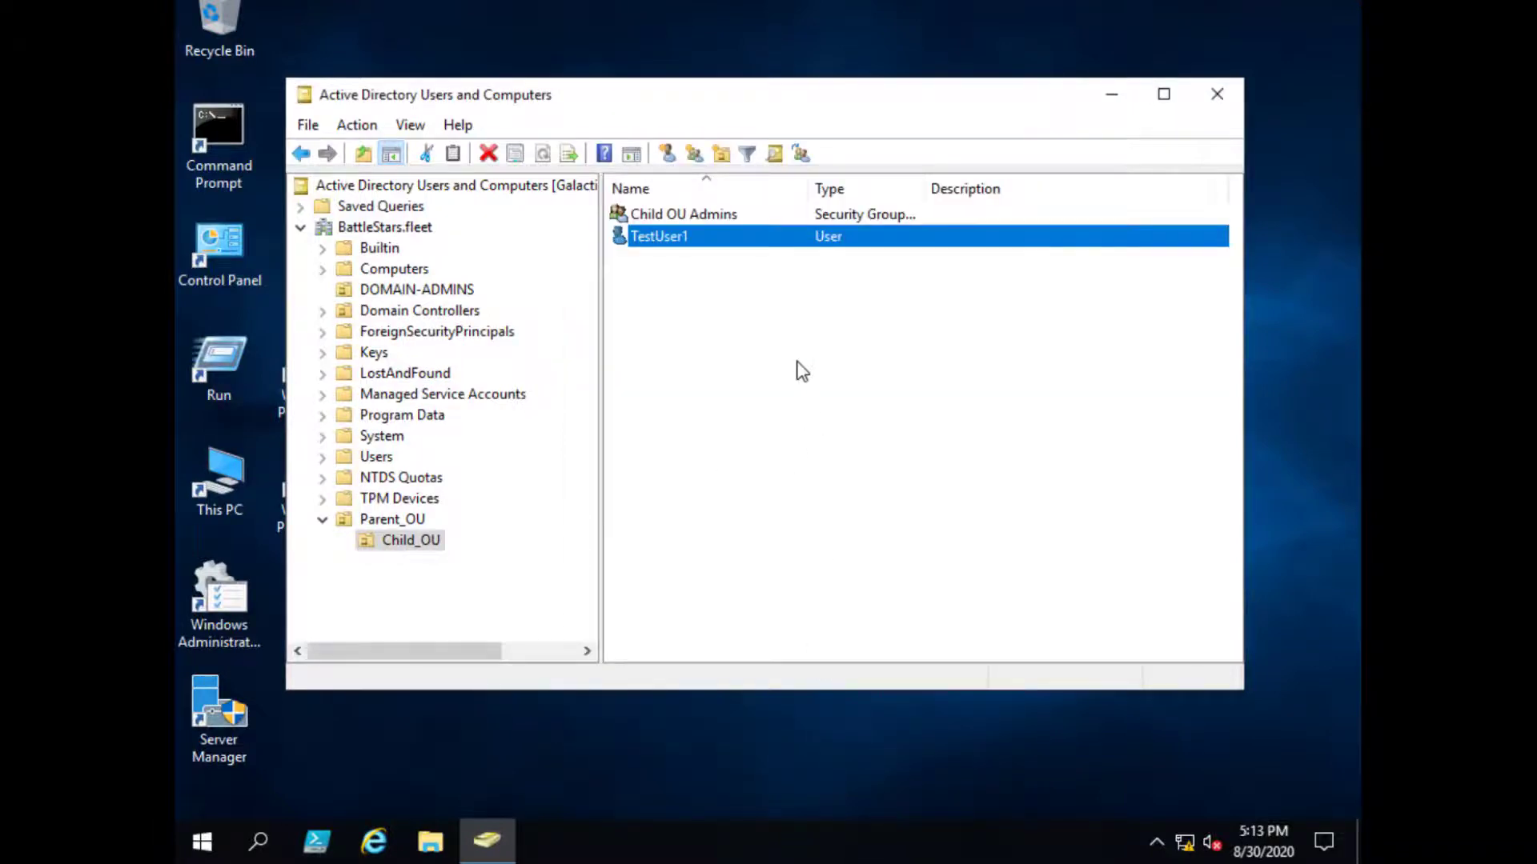
double_click(707, 213)
click(711, 220)
click(793, 664)
double_click(682, 240)
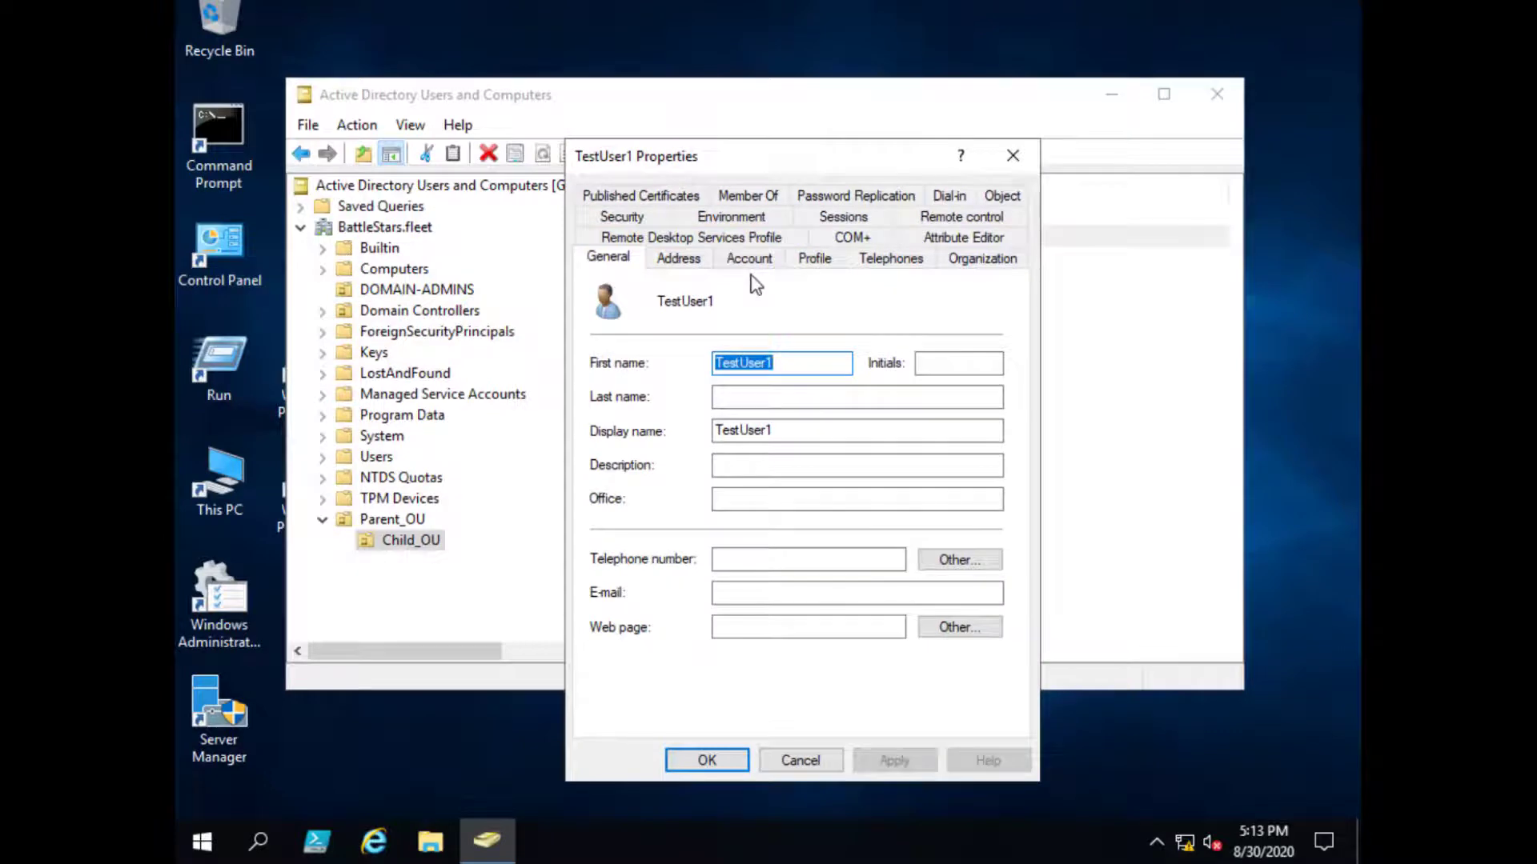
- Close TestUser1's properties and view Domain Controllers, selecting PEGASUS and GALACTICA
click(820, 760)
click(731, 517)
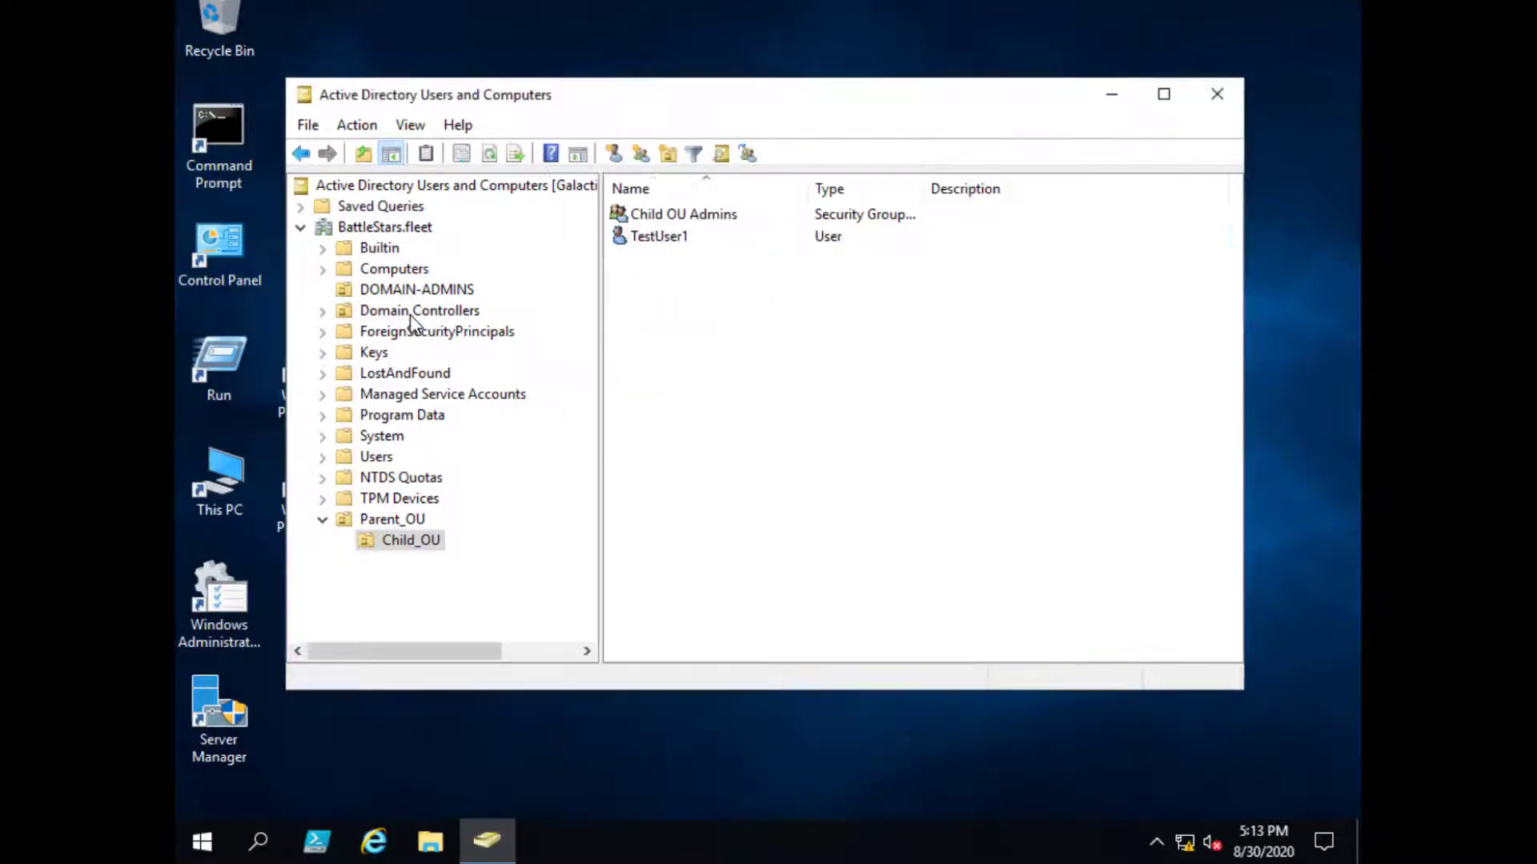
click(410, 274)
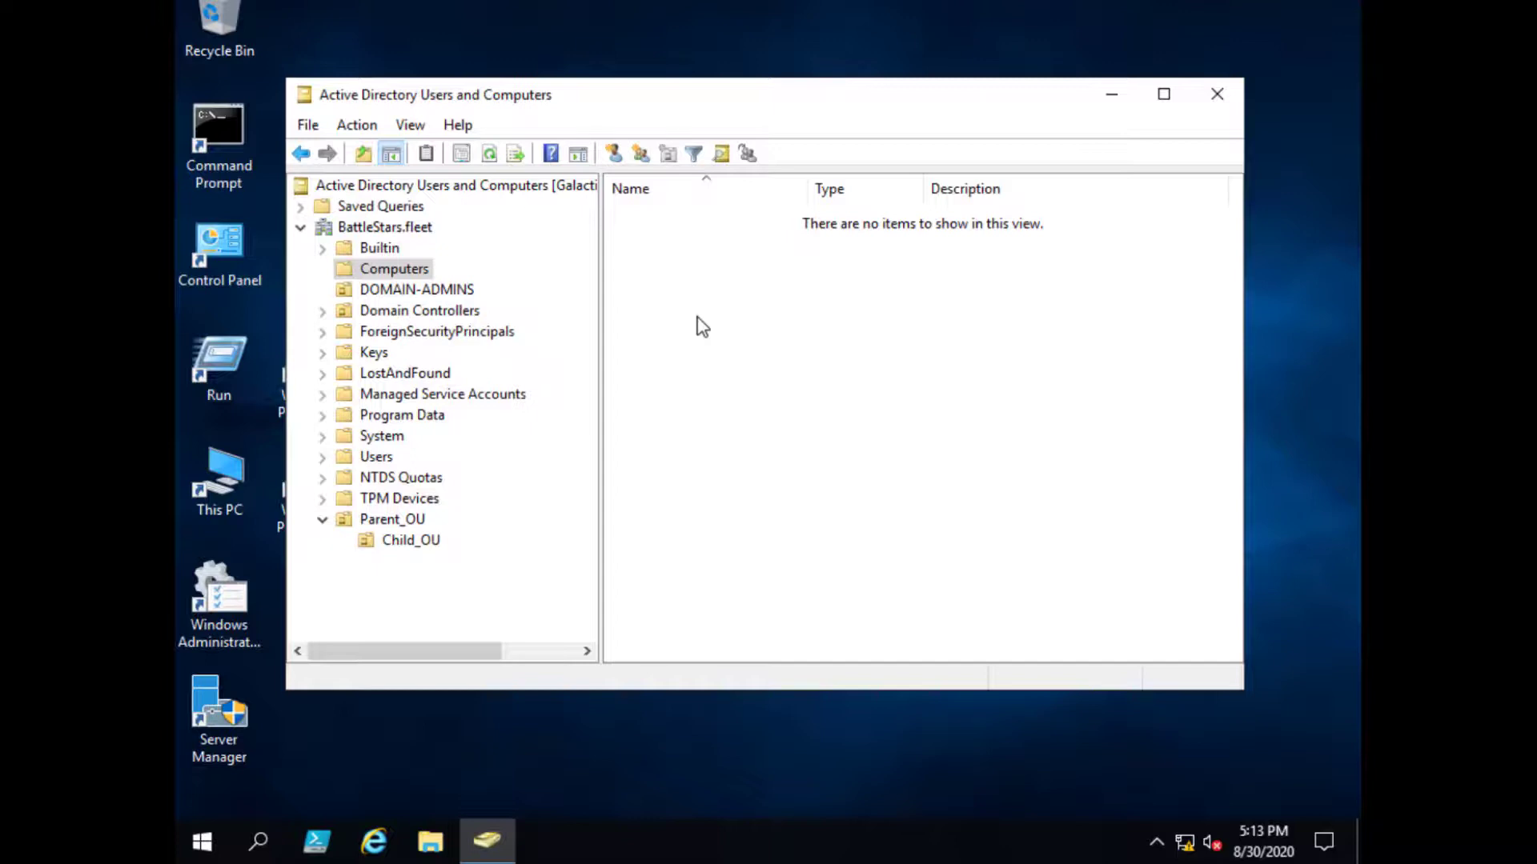
click(467, 312)
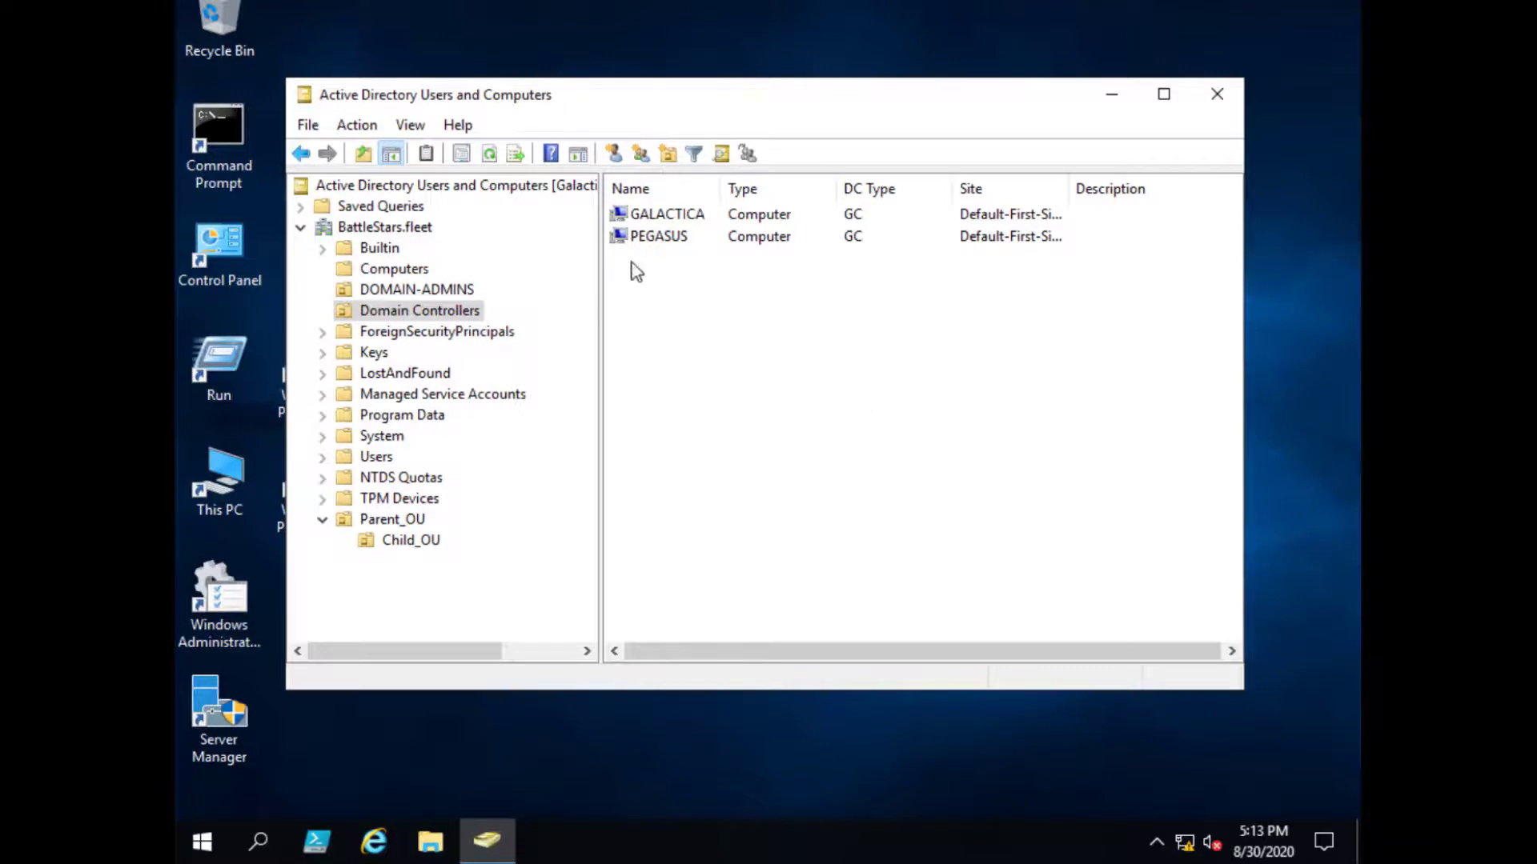
click(666, 238)
click(666, 220)
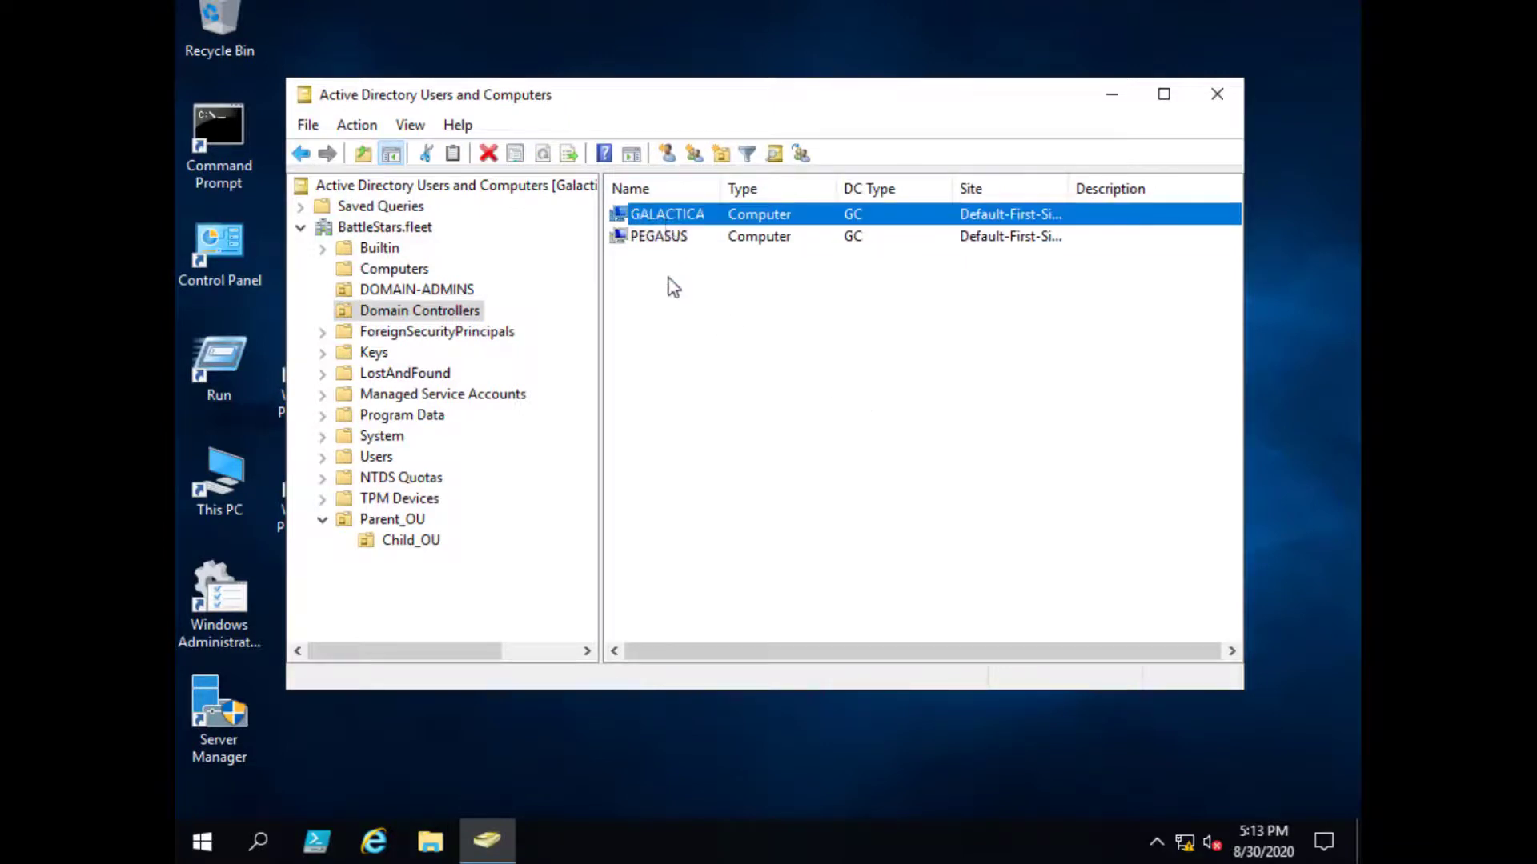
- Revisit Computers and Domain Controllers, then browse Parent_OU and Child_OU contents
click(421, 270)
click(433, 312)
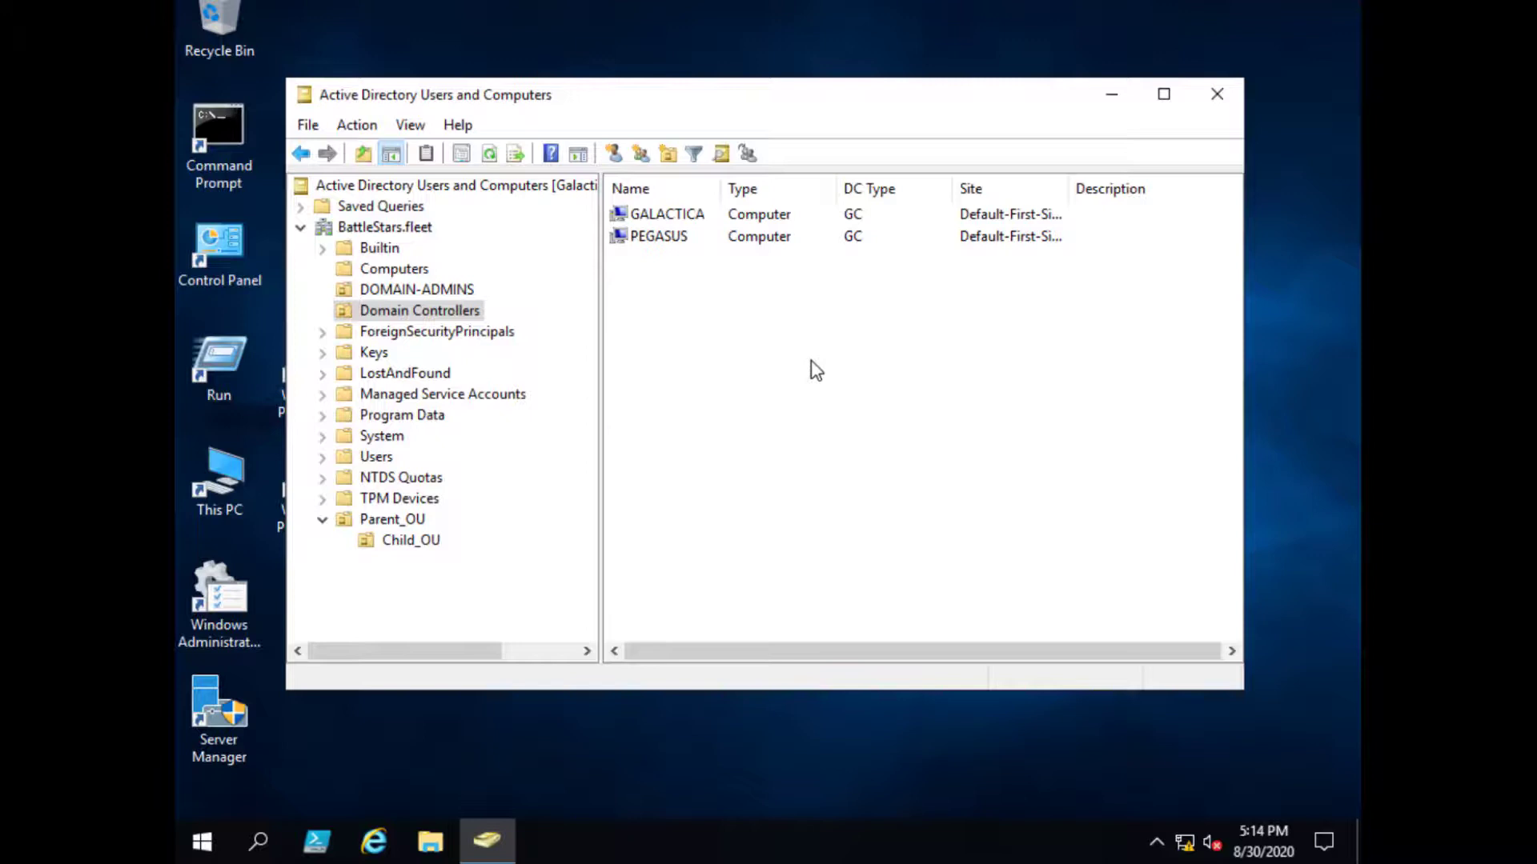
click(409, 522)
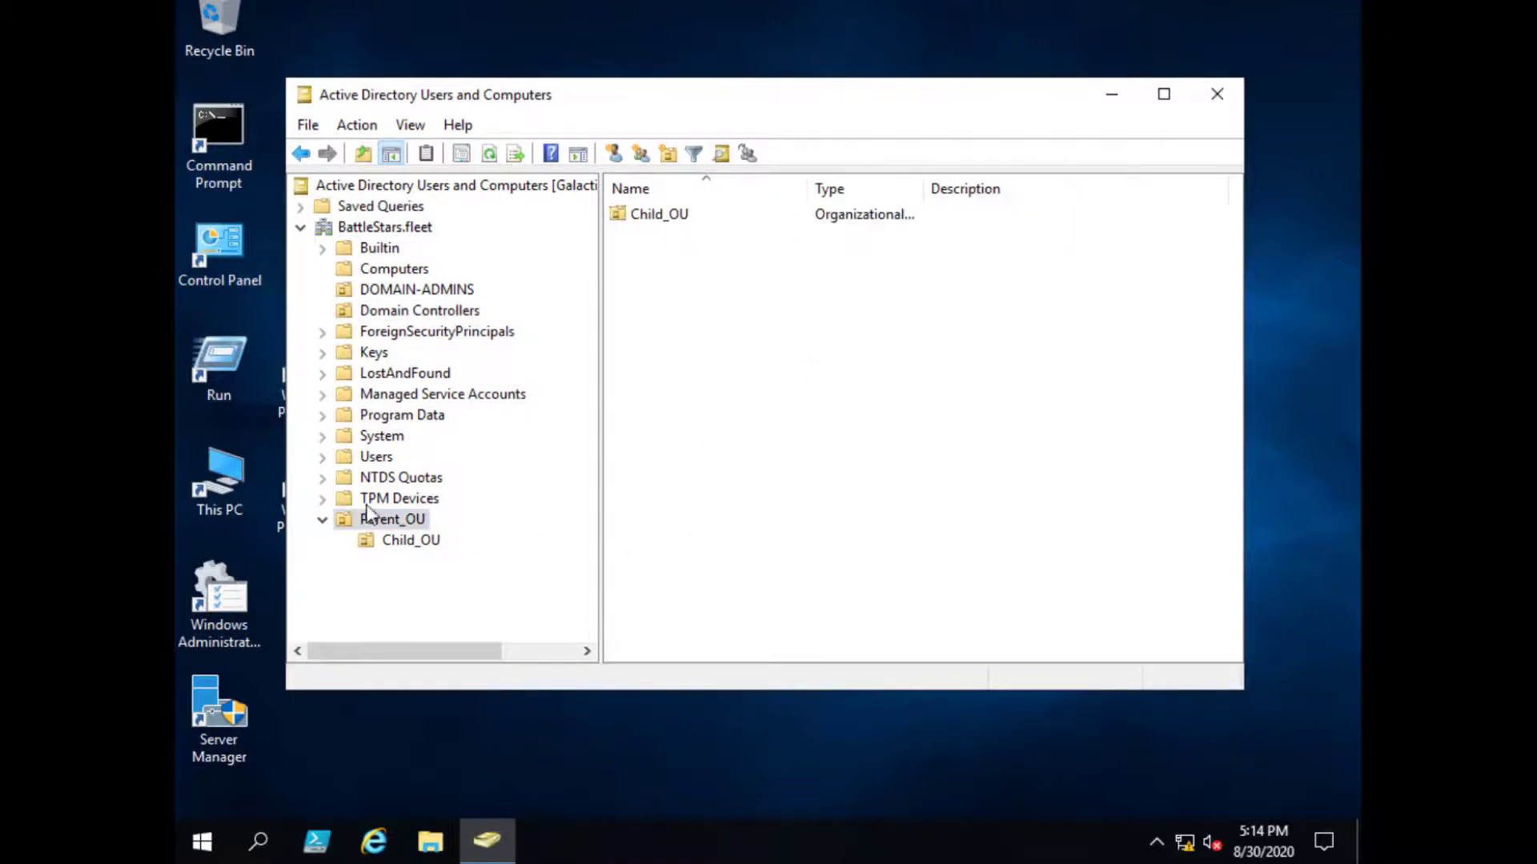
click(411, 543)
click(416, 523)
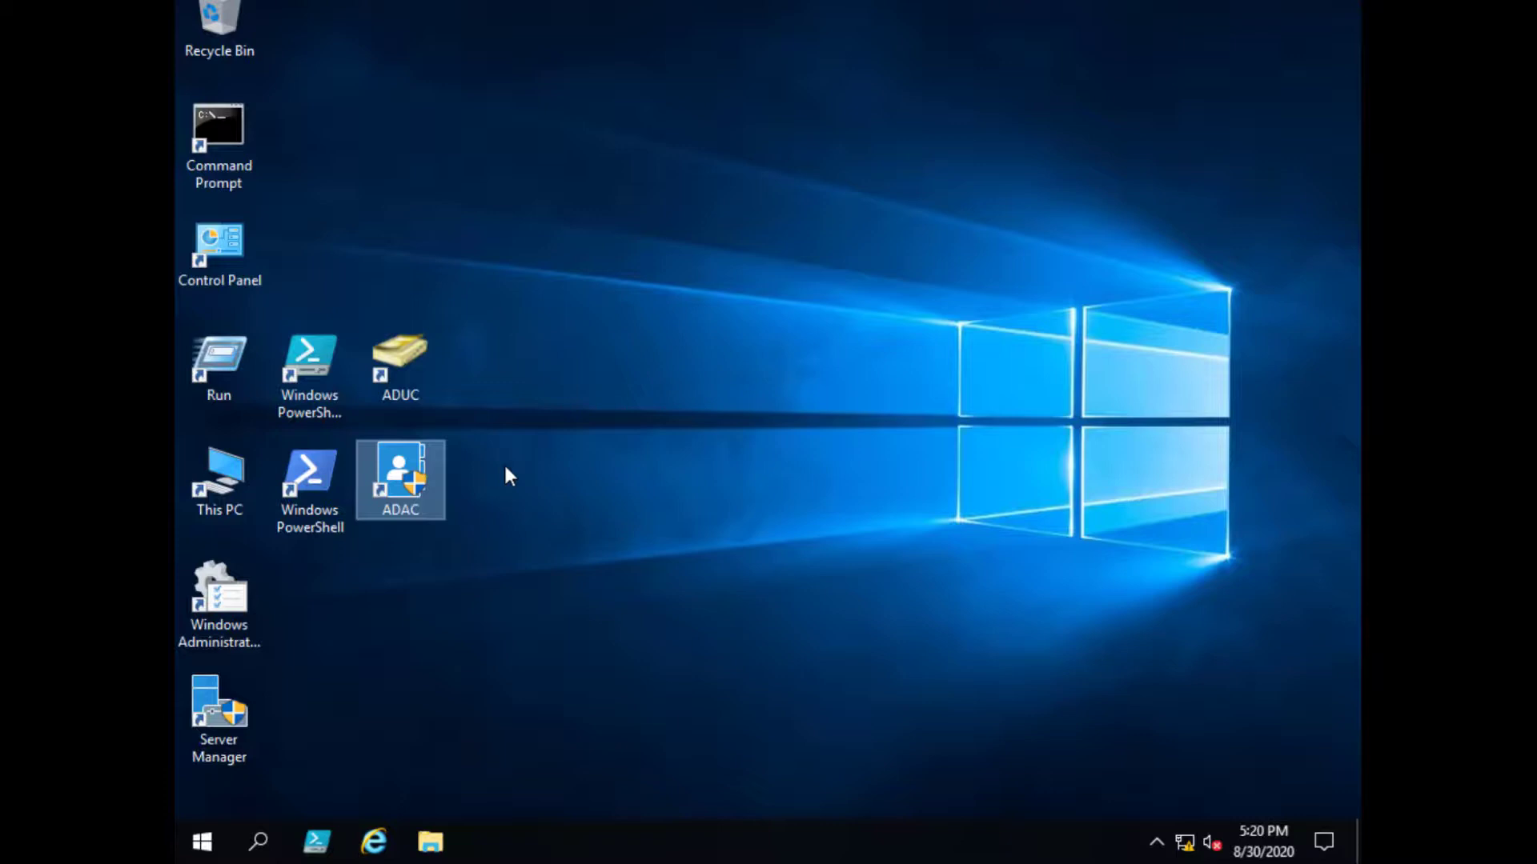
- Relaunch and close ADUC, then launch ADAC and nudge its window right
double_click(414, 370)
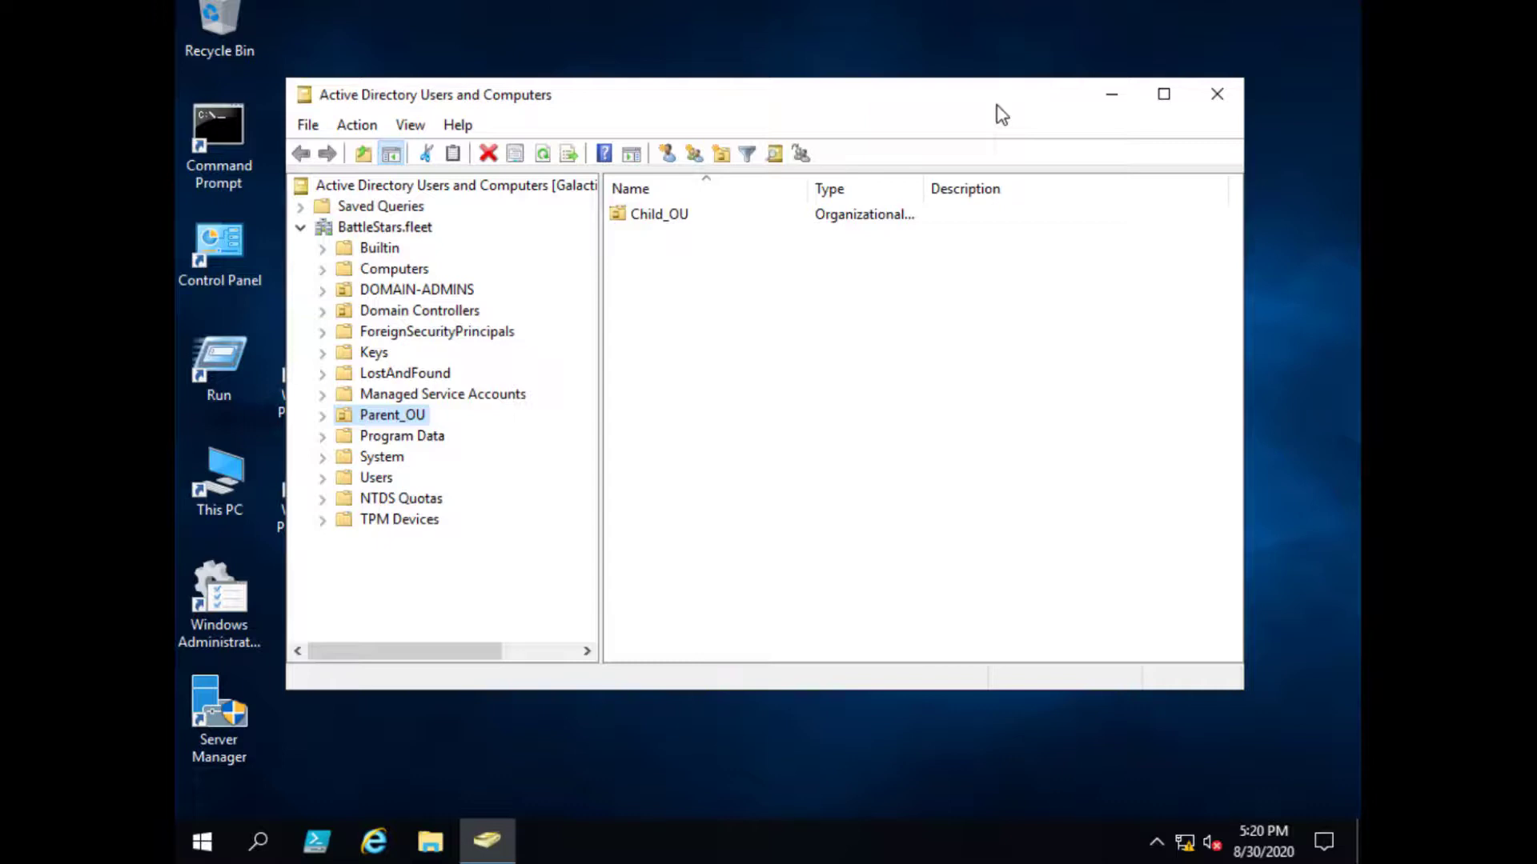
click(1217, 96)
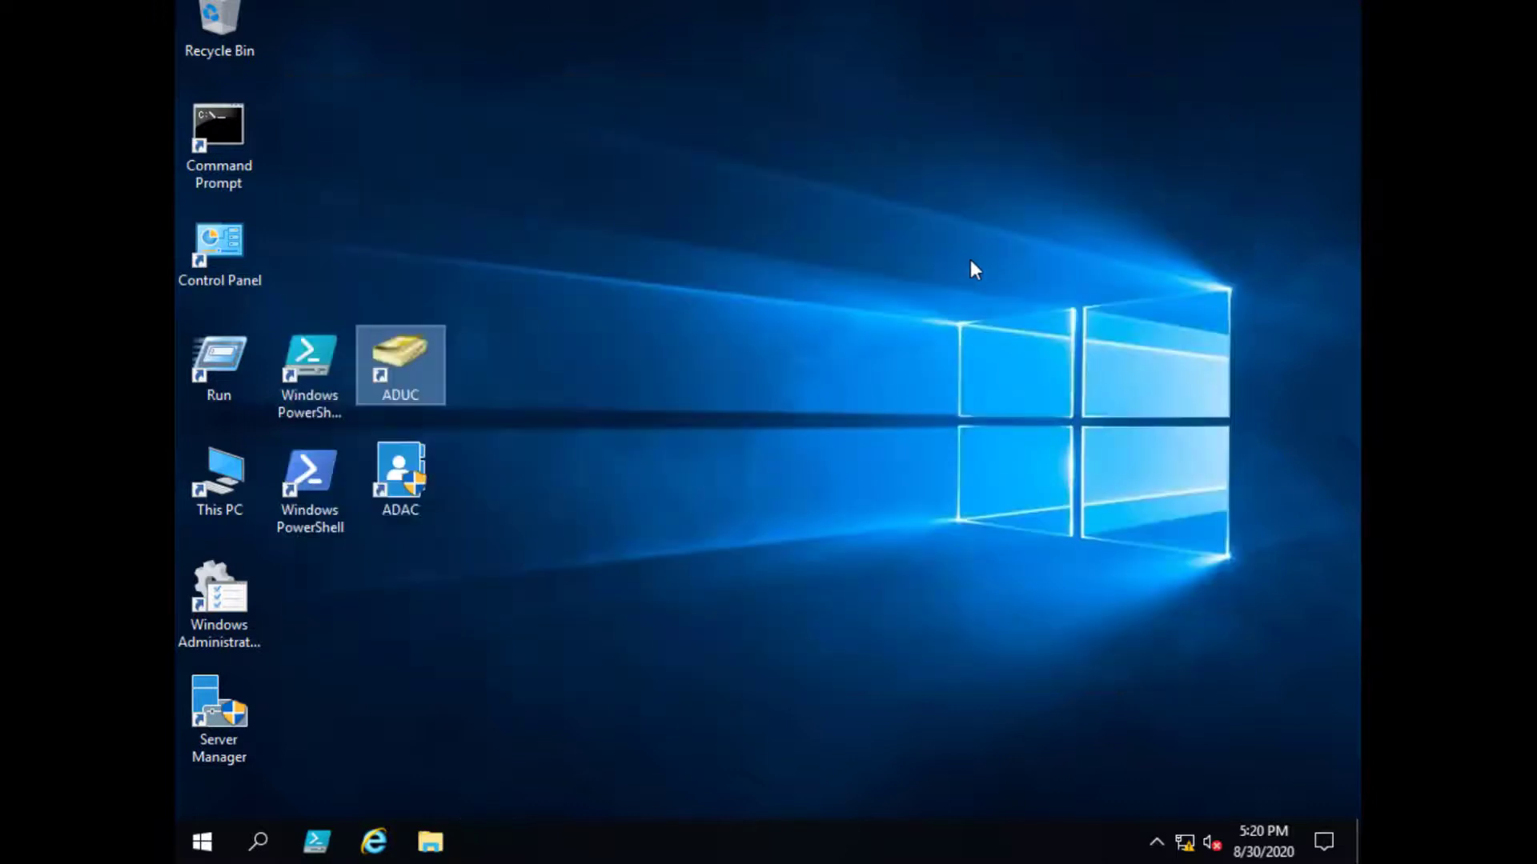
double_click(401, 480)
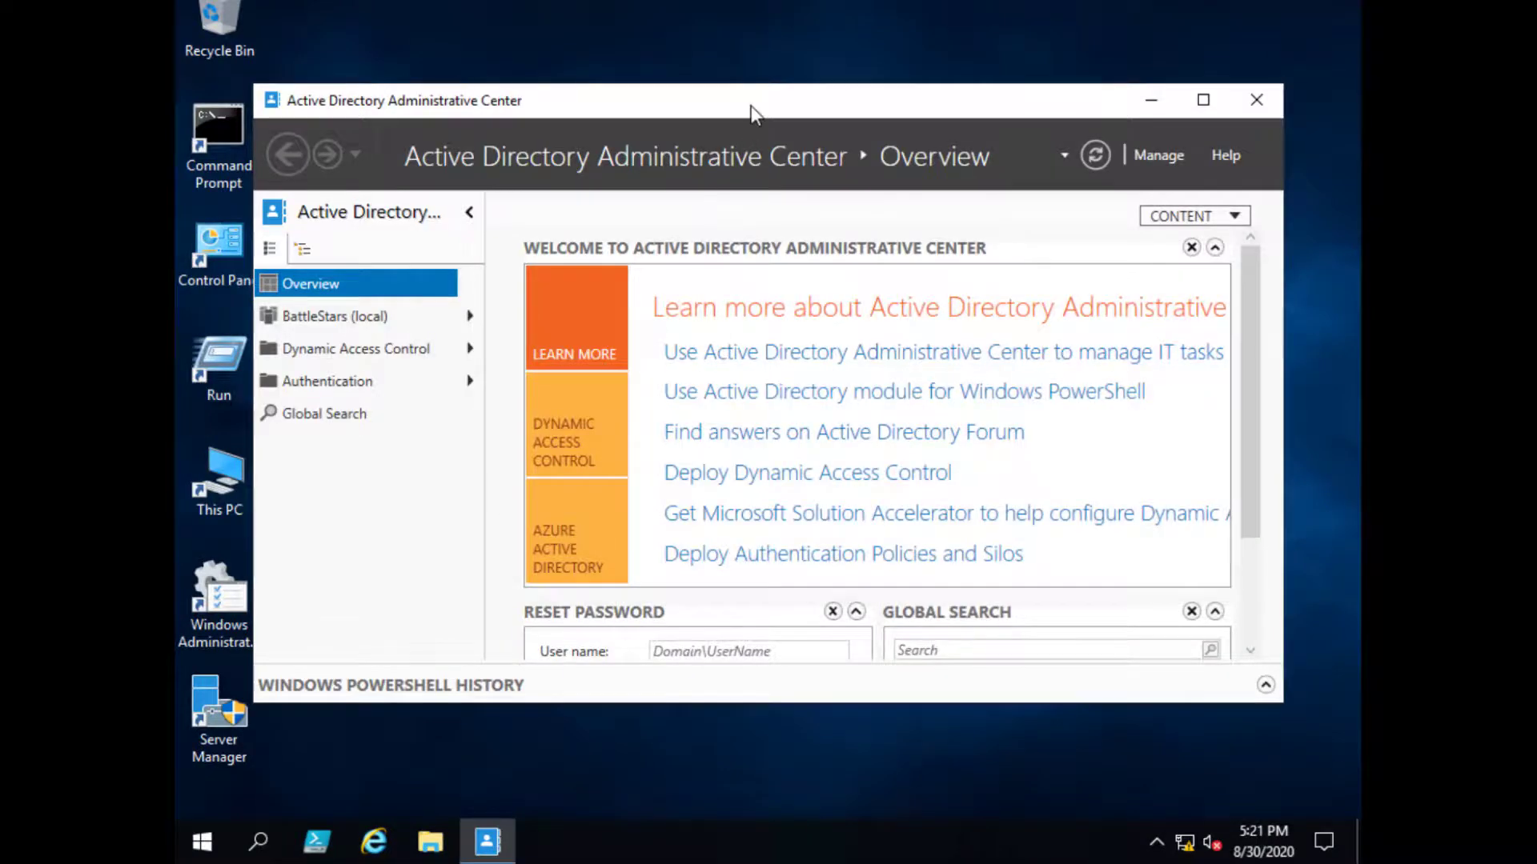
drag(751, 106, 794, 104)
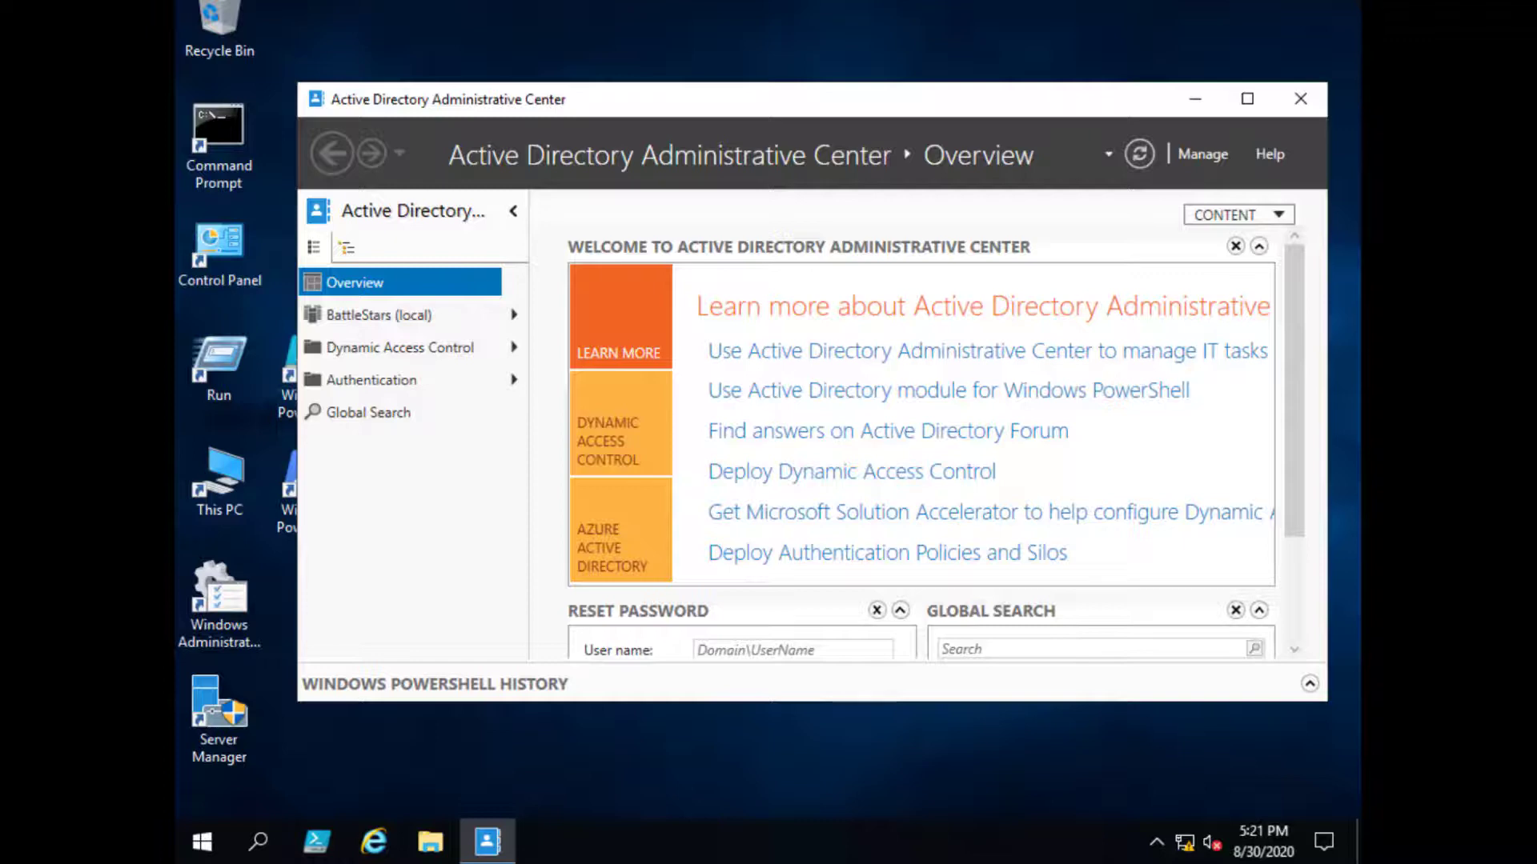
- Run a Global Search for 'test' and move the window up and left
click(389, 418)
click(617, 293)
text(test)
key(Return)
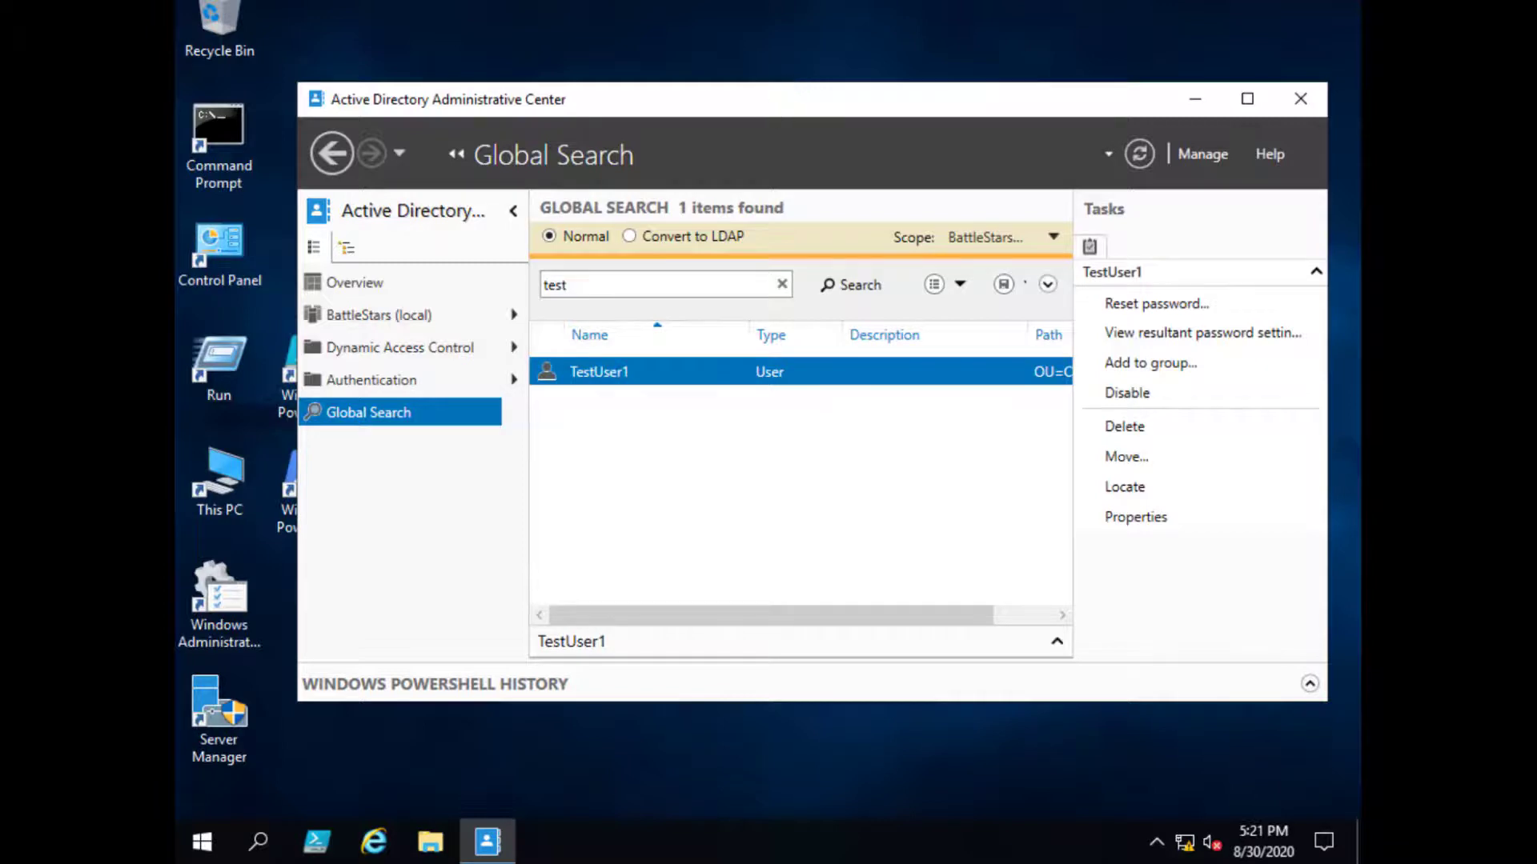
drag(768, 103, 733, 43)
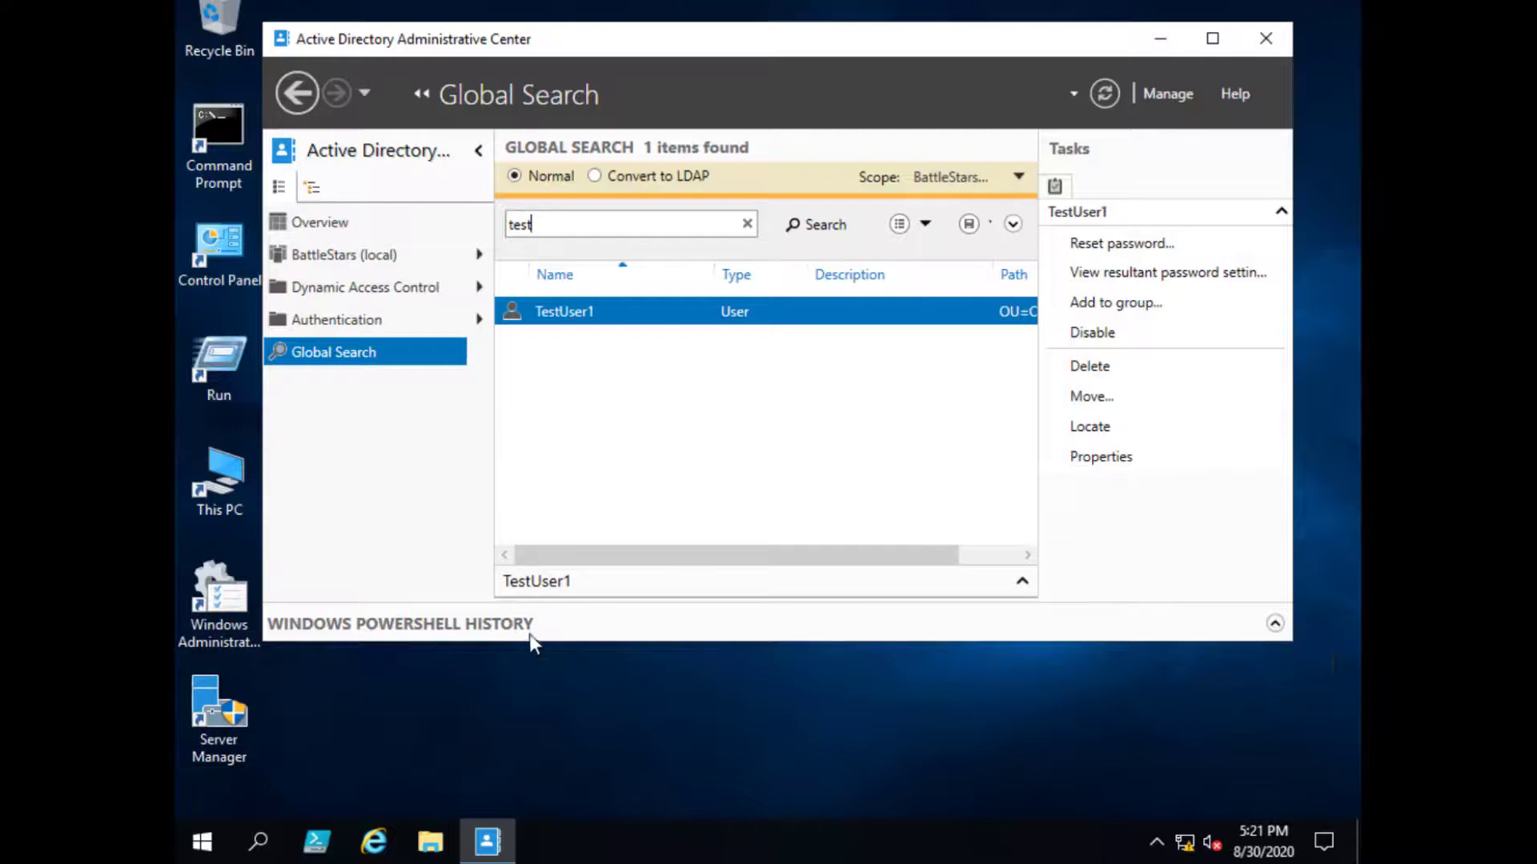
- Expand the PowerShell History with Show All and expand the first Get-ADObject entry
click(1275, 625)
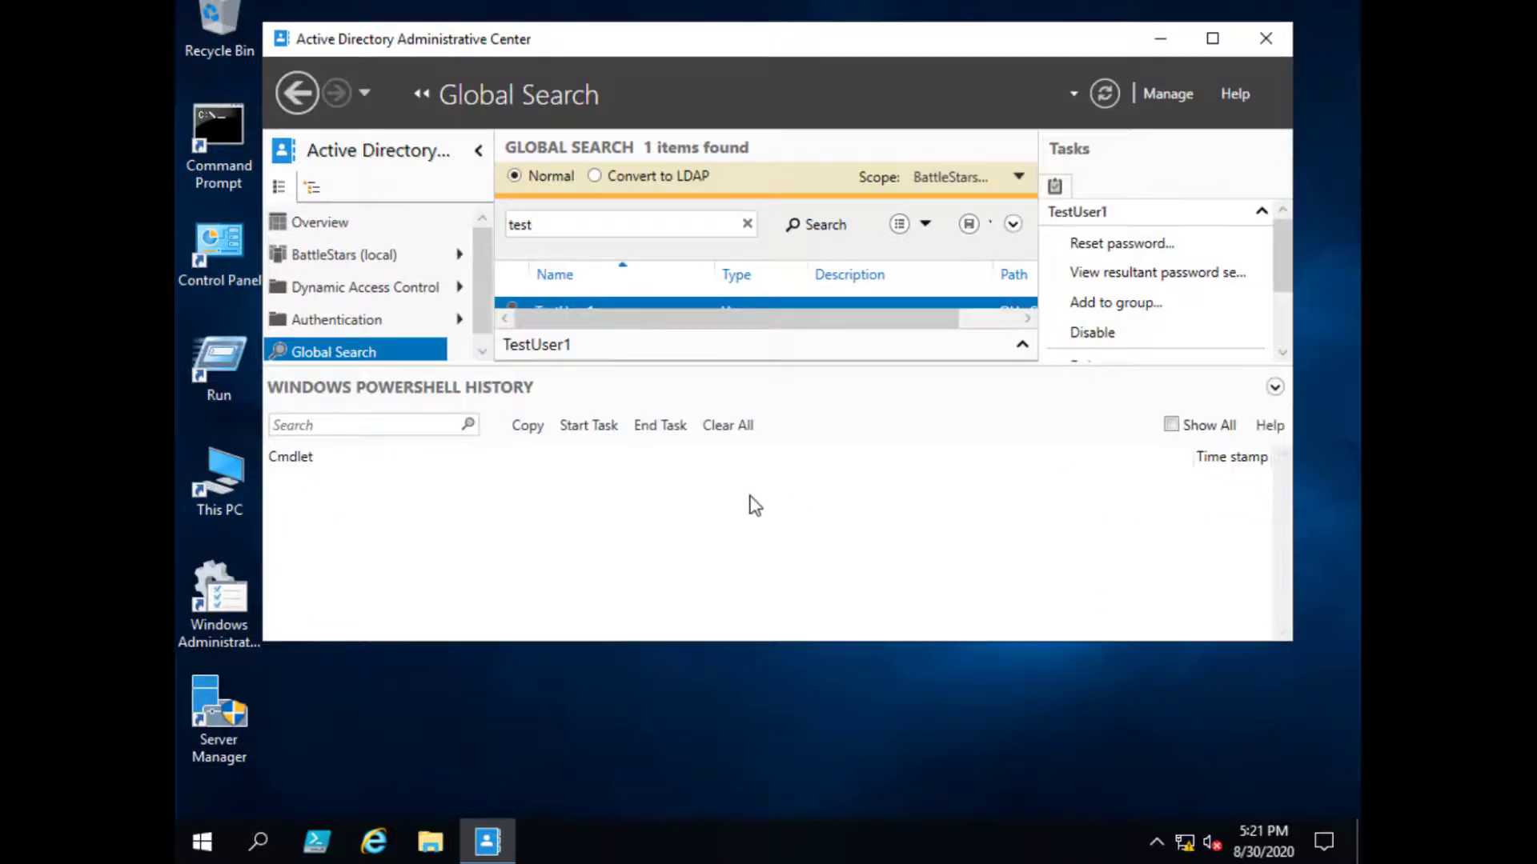
click(1172, 425)
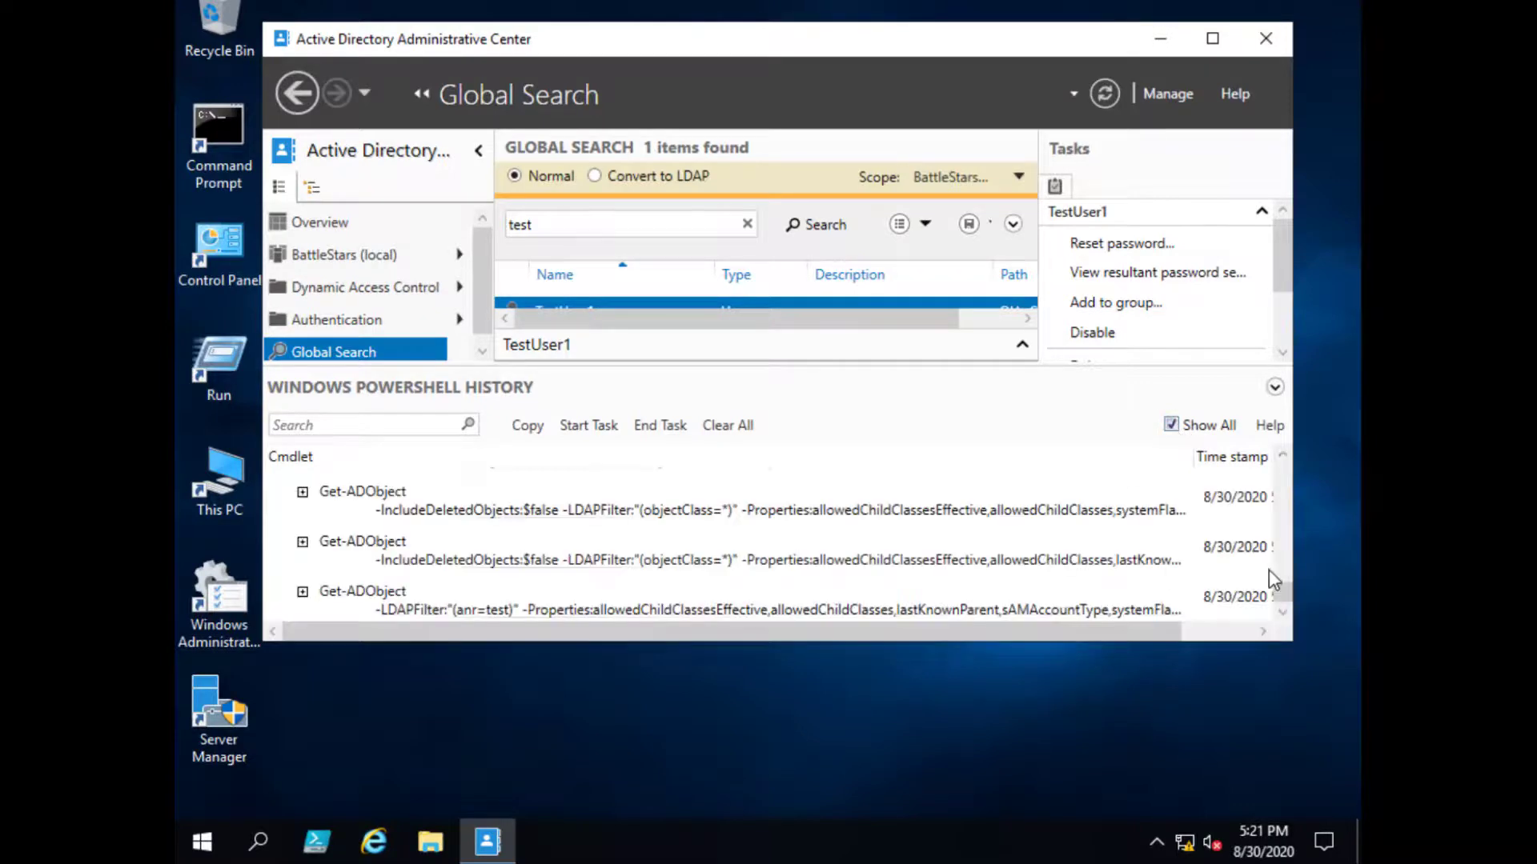
click(302, 493)
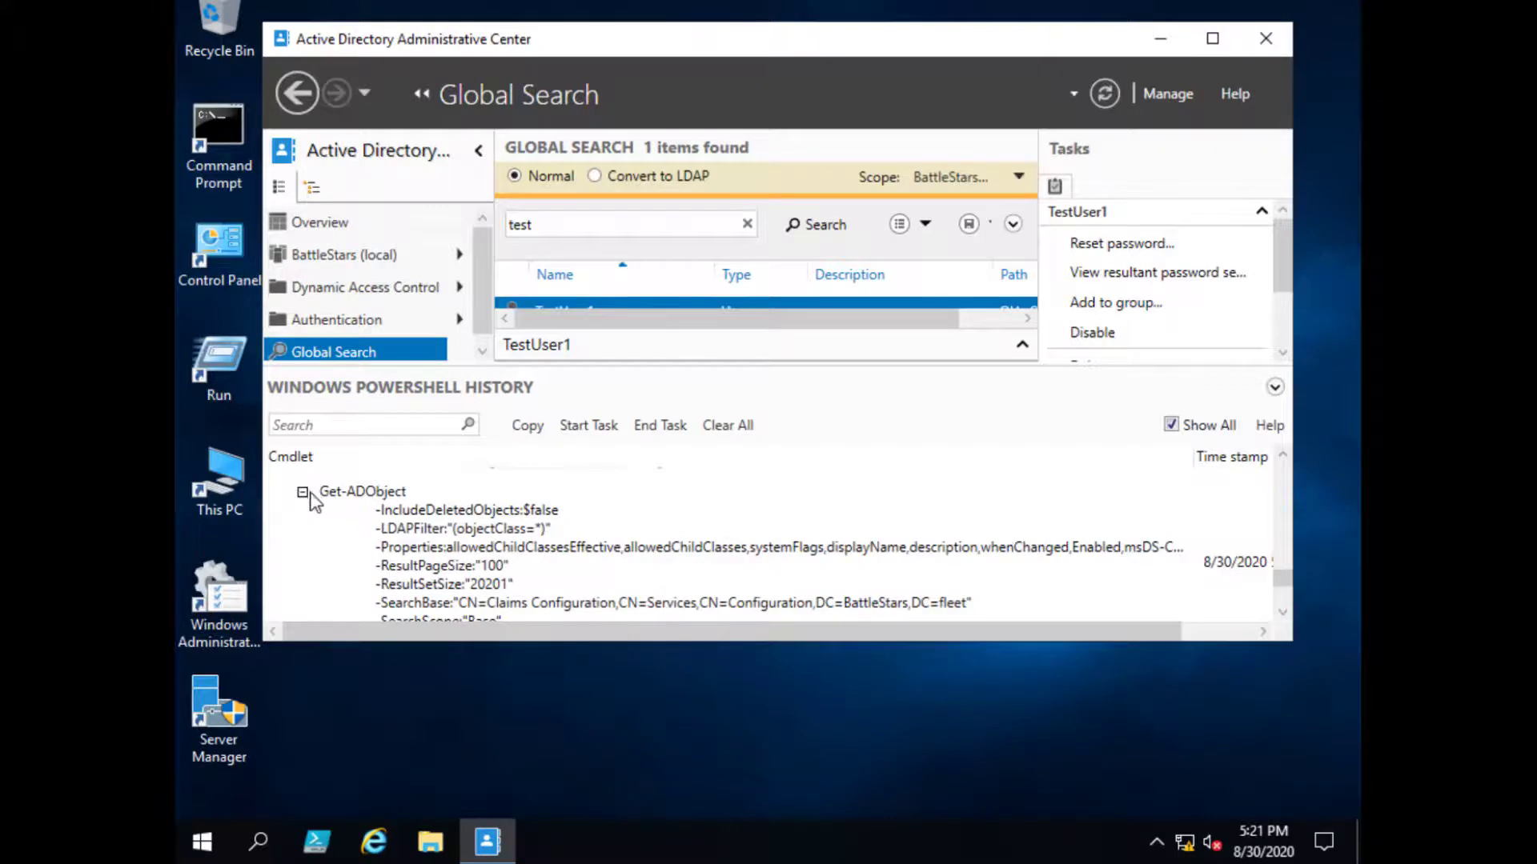
scroll(650, 539, down, 2)
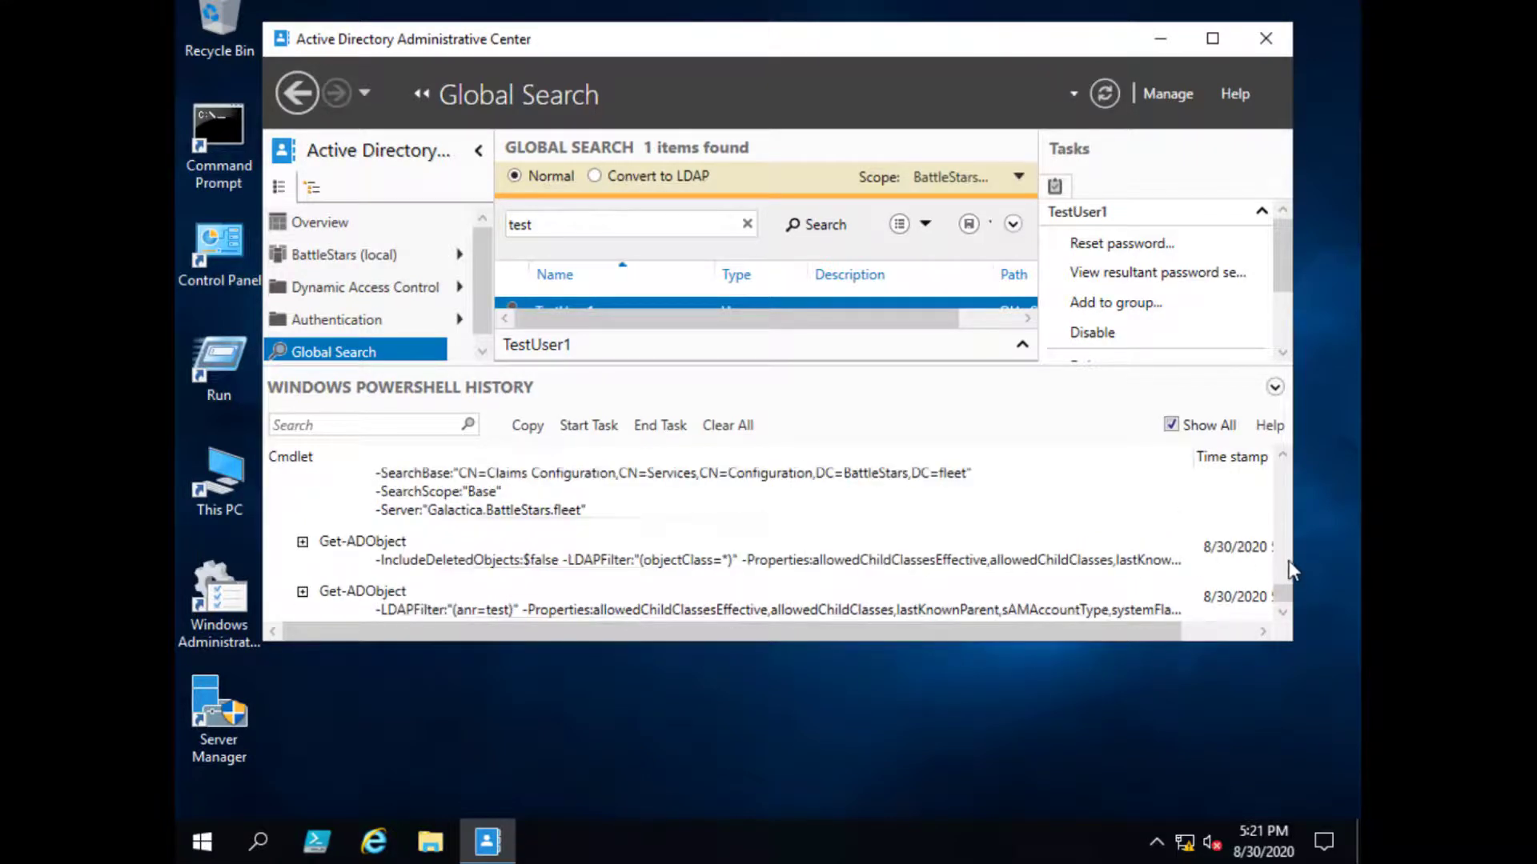
drag(1287, 589, 1287, 613)
- Make the window taller and scroll history back to Get-ADForest, Get-ADDomainController, New-PSDrive
drag(1293, 642, 1300, 701)
scroll(1222, 585, up, 1)
drag(1290, 646, 1294, 569)
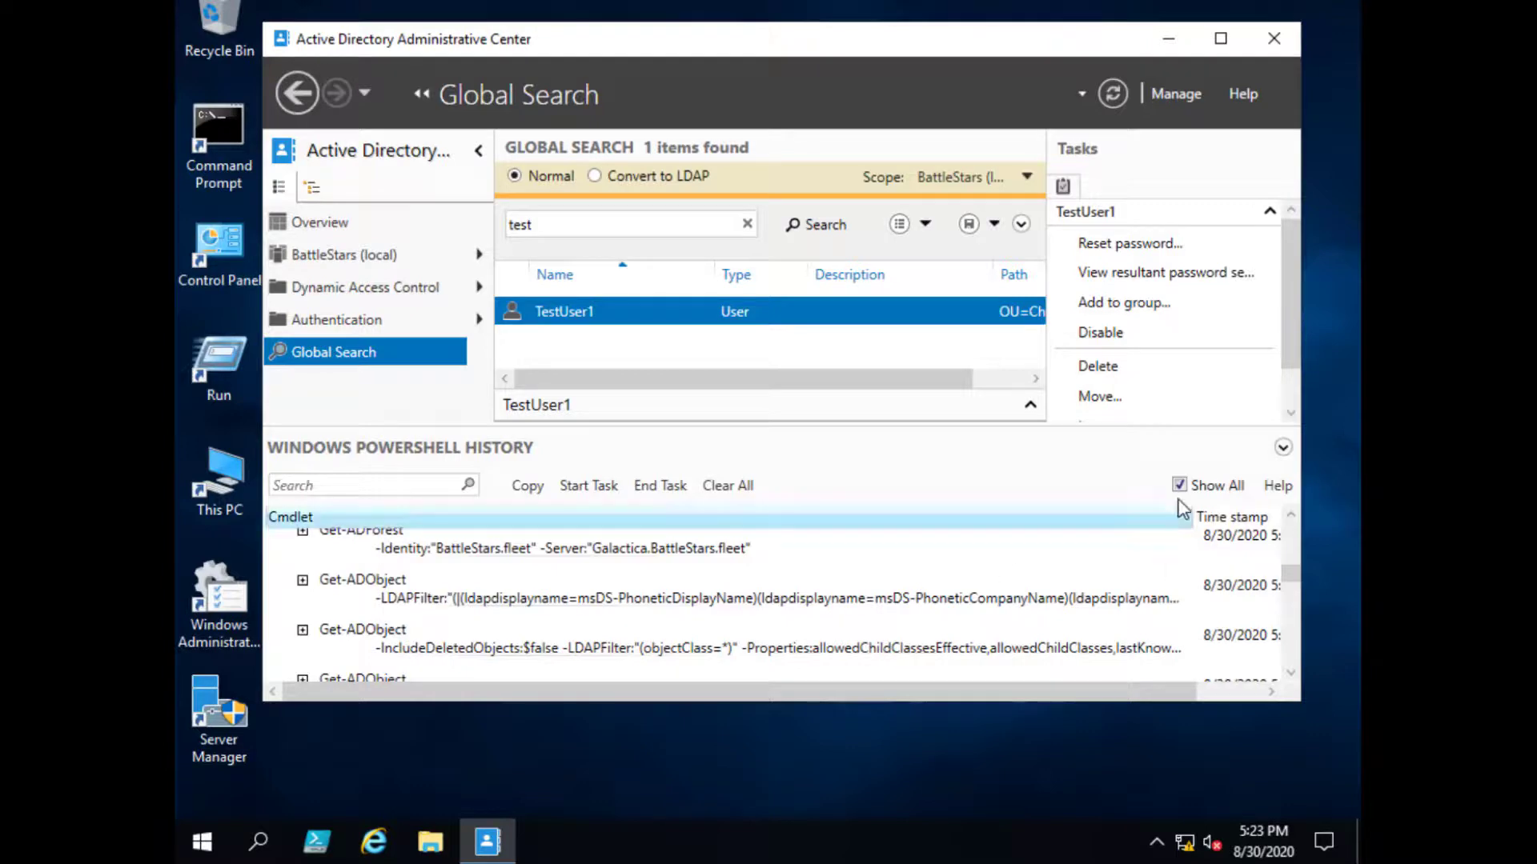
drag(1291, 577, 1307, 526)
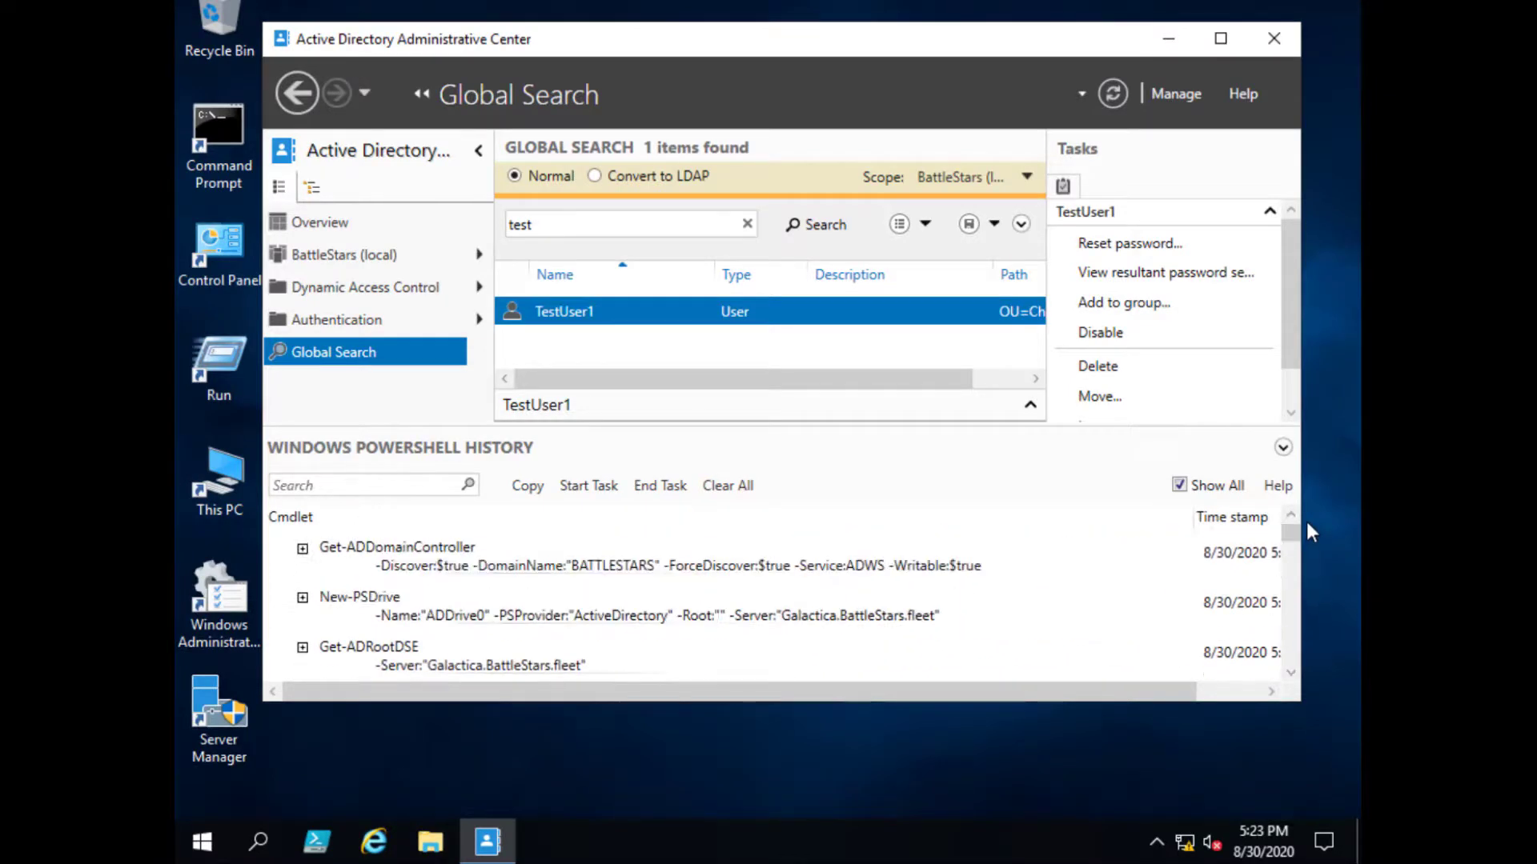
- Collapse the PowerShell History and open TestUser1's Properties from the Tasks pane
click(1282, 447)
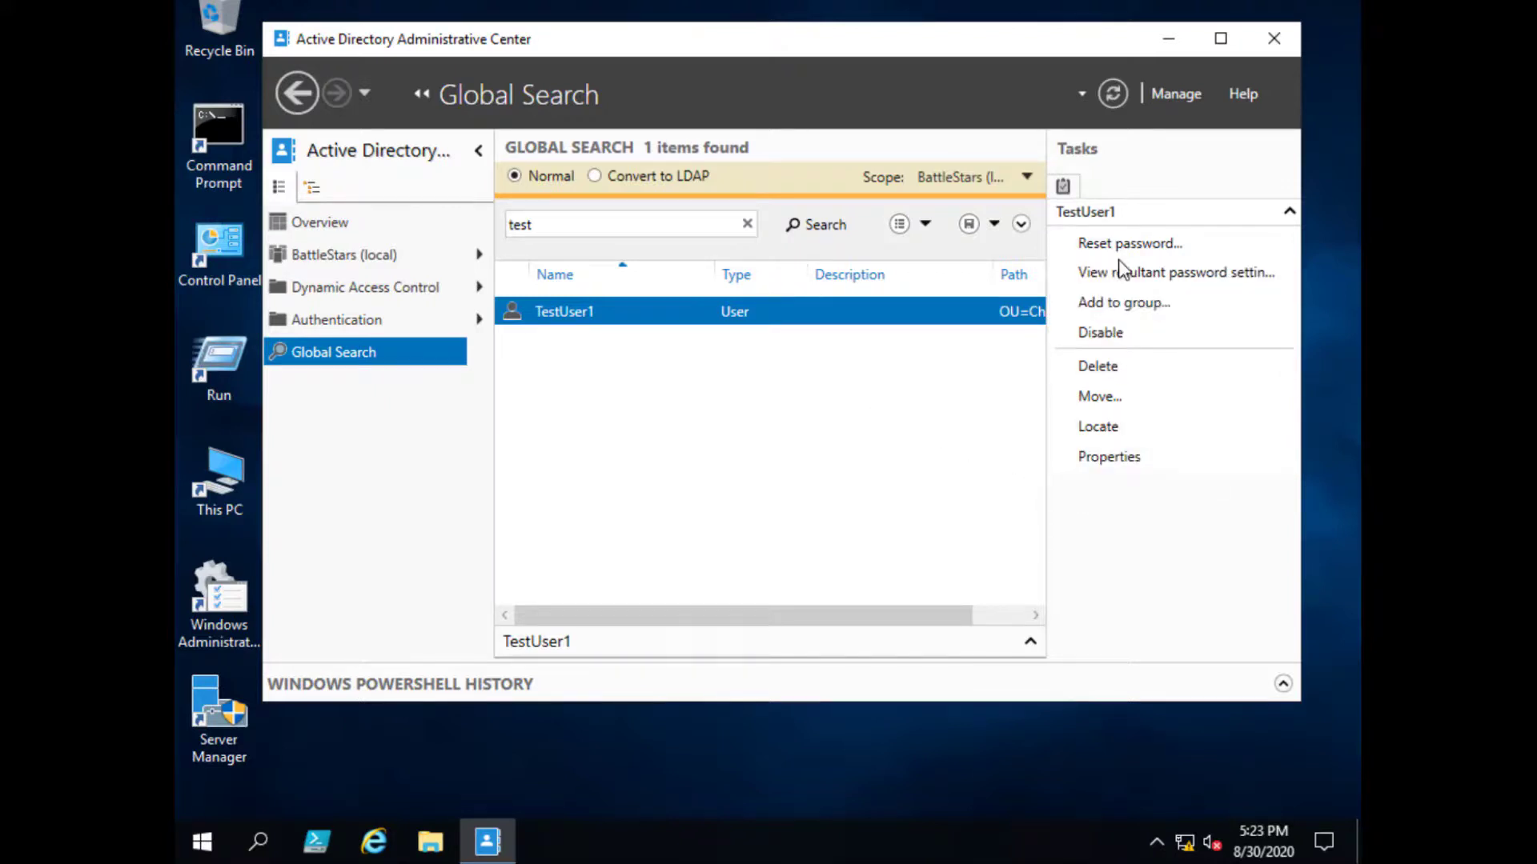
click(1119, 466)
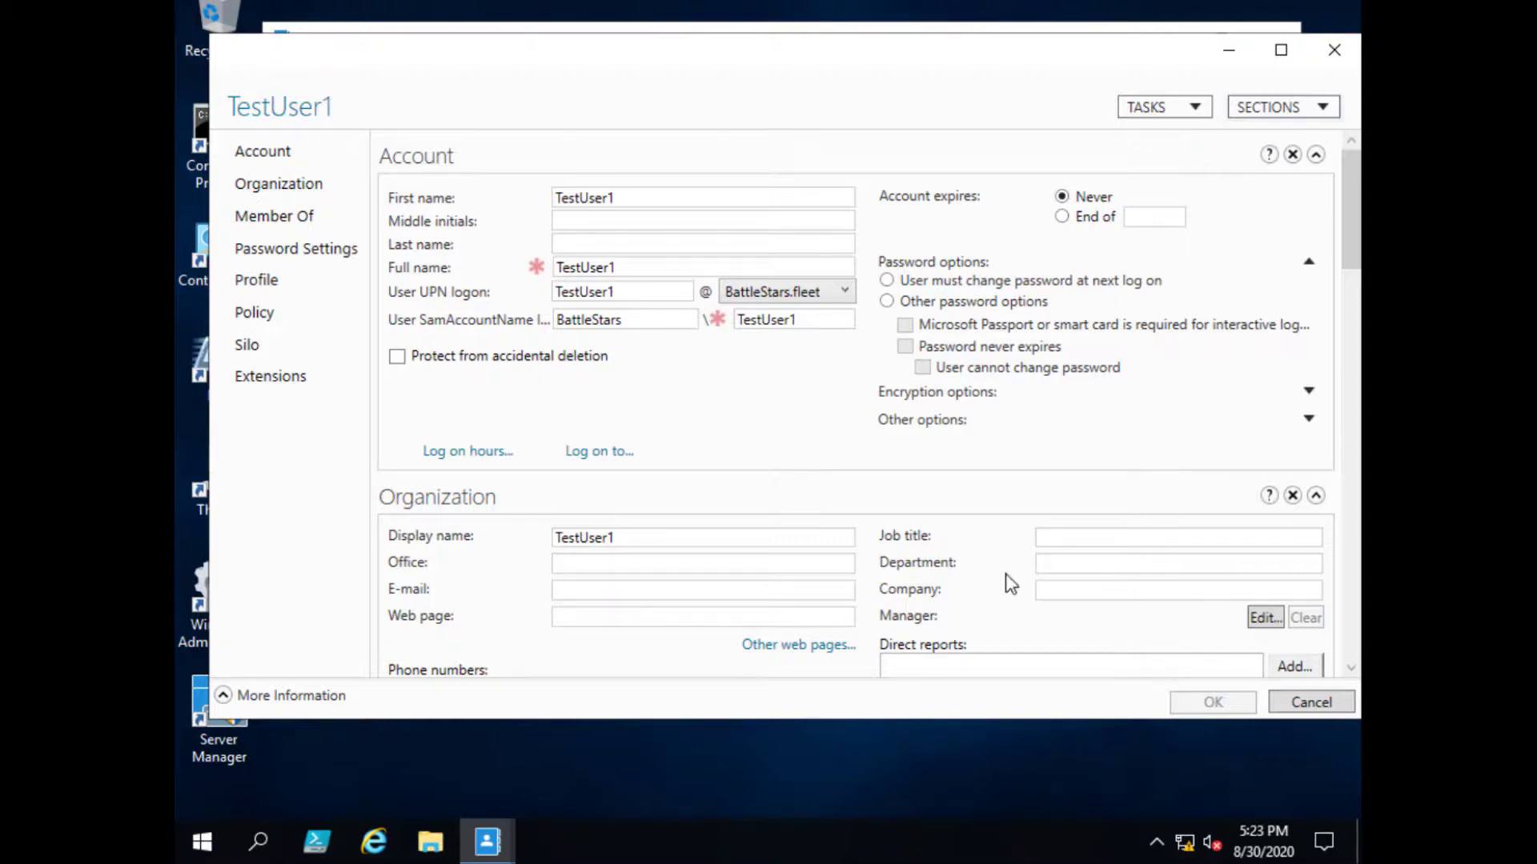
- View TestUser1's Organization, Member Of and Password Settings sections, then return to Account
scroll(1012, 576, down, 2)
scroll(1097, 560, up, 2)
click(276, 186)
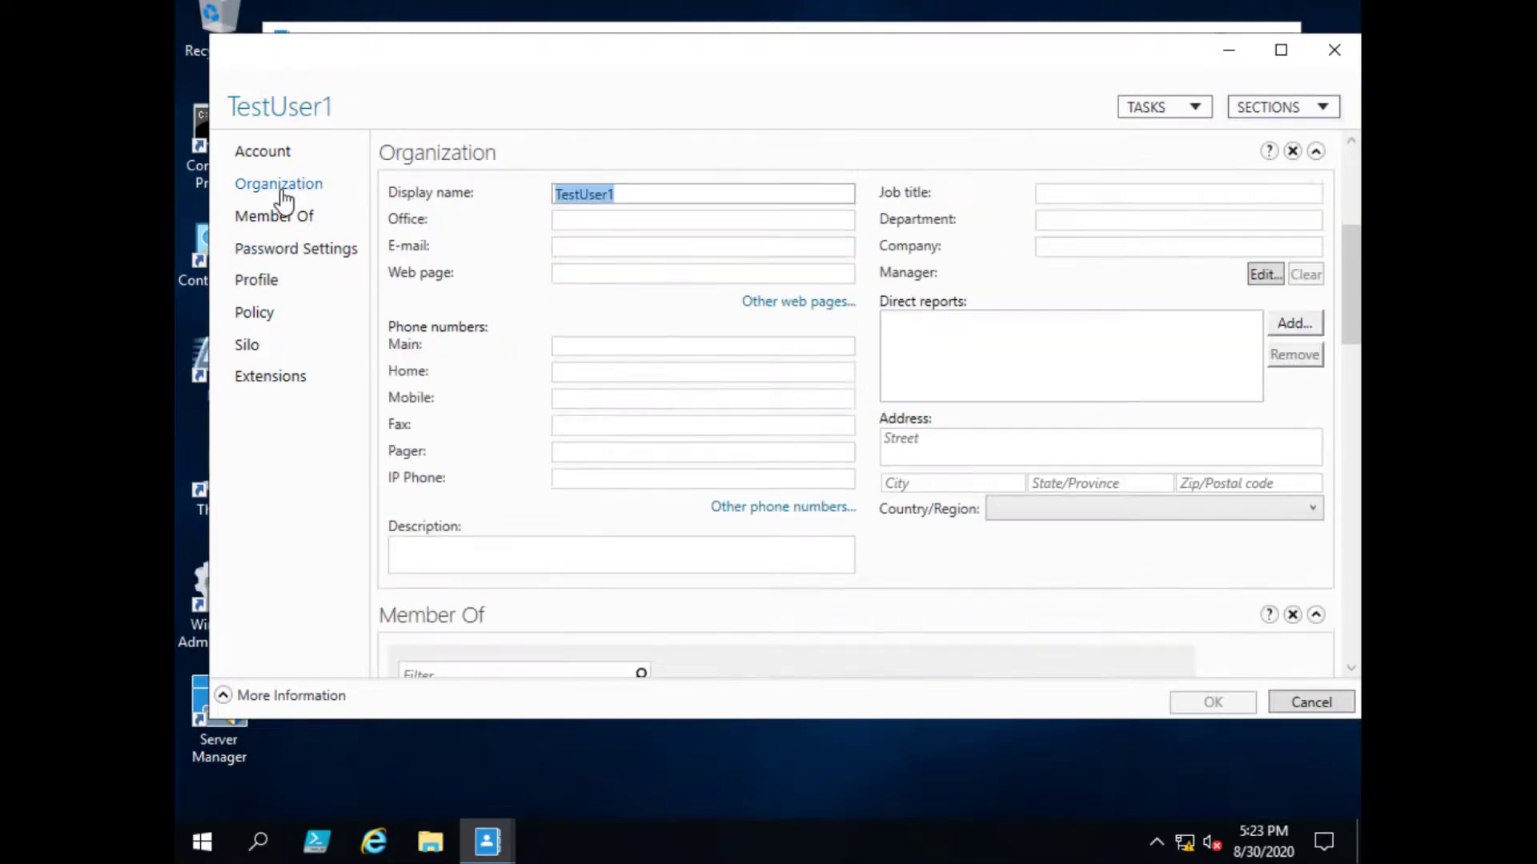
click(282, 217)
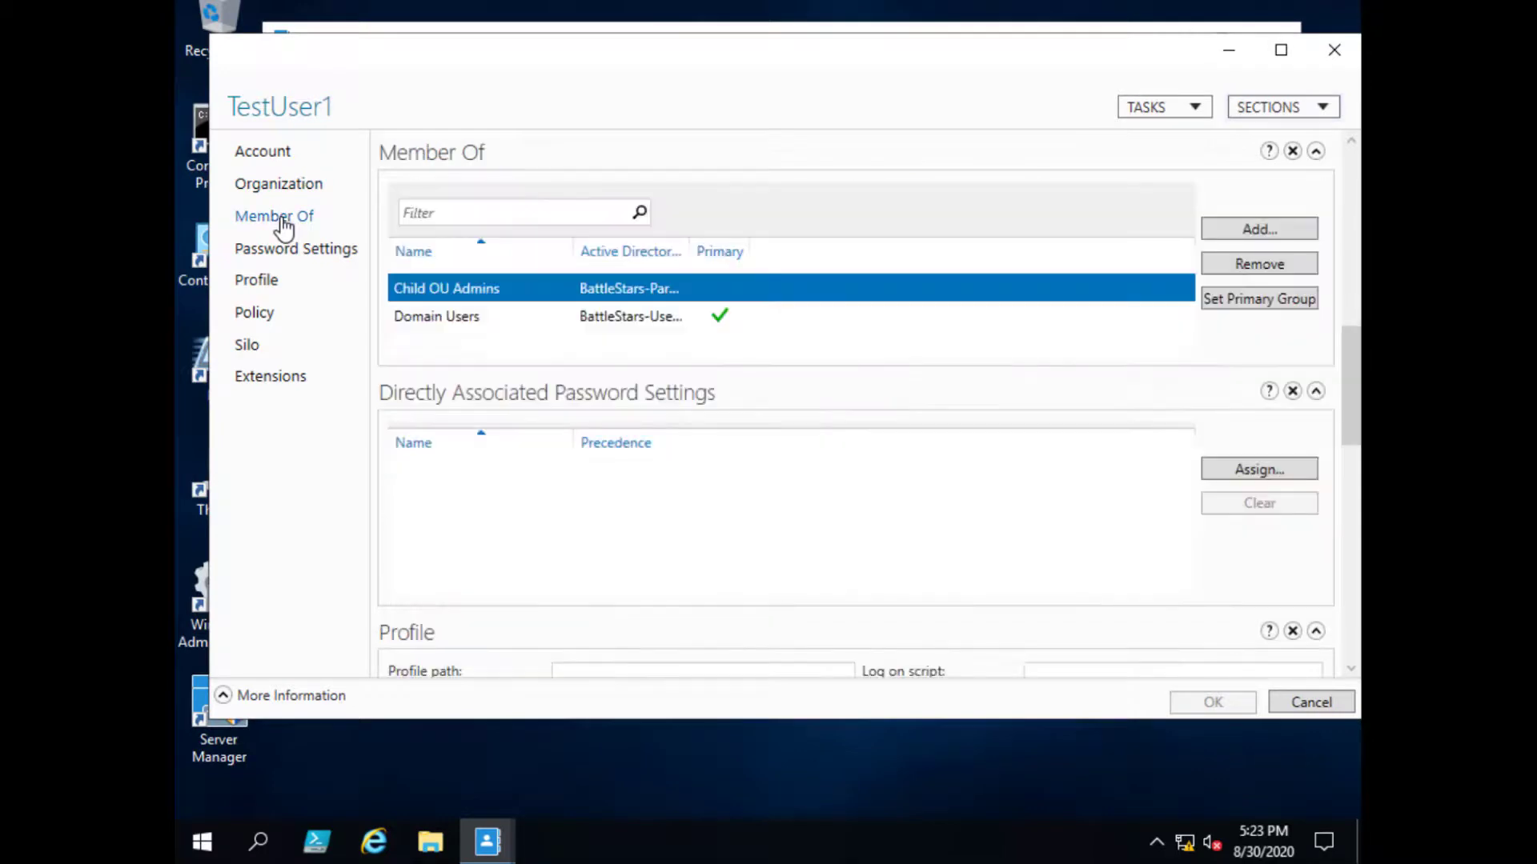
click(298, 253)
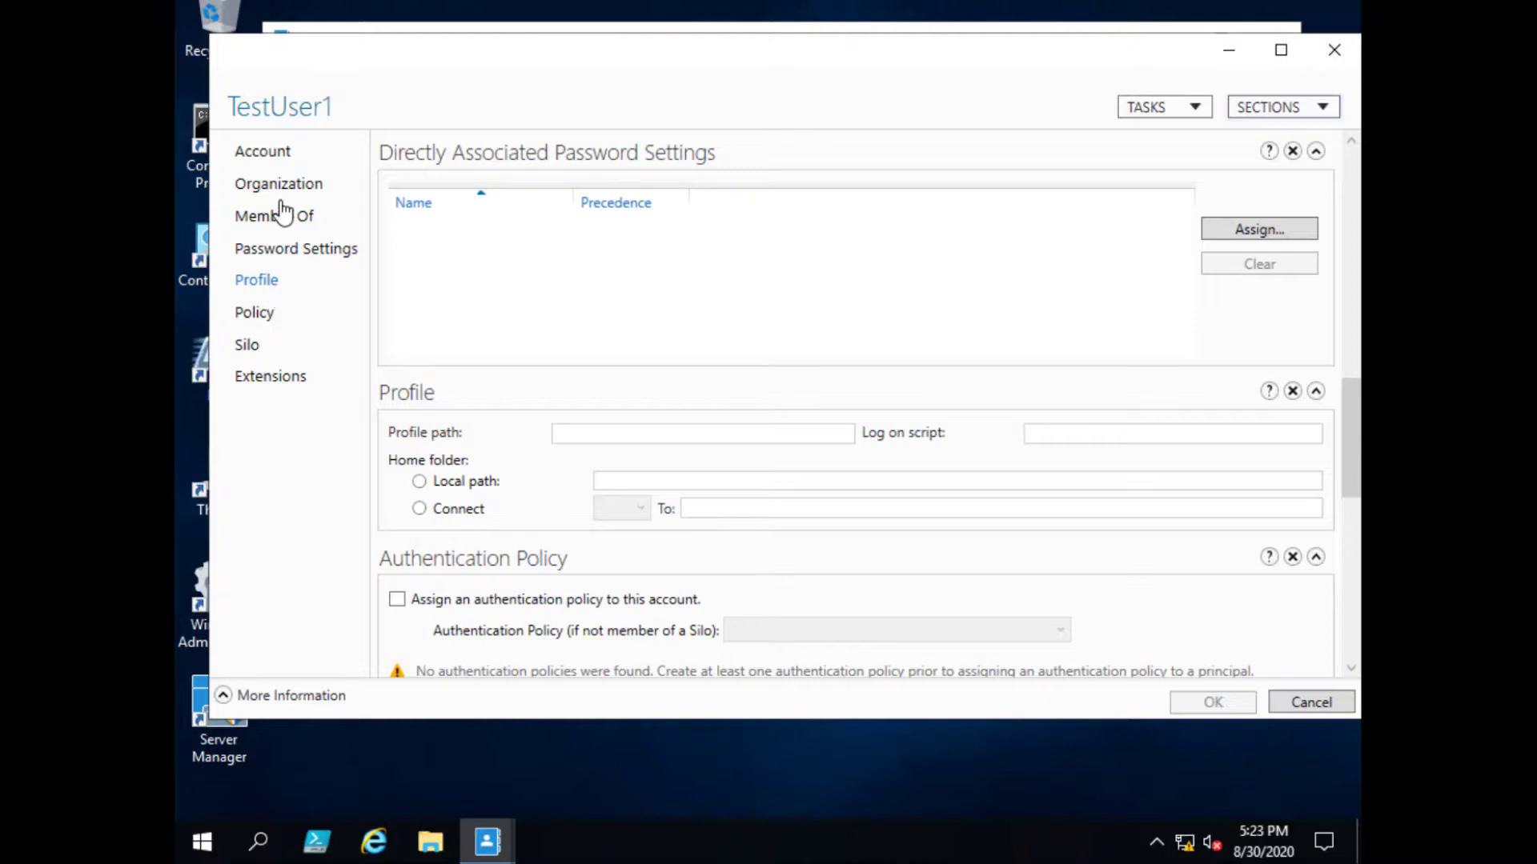
click(275, 158)
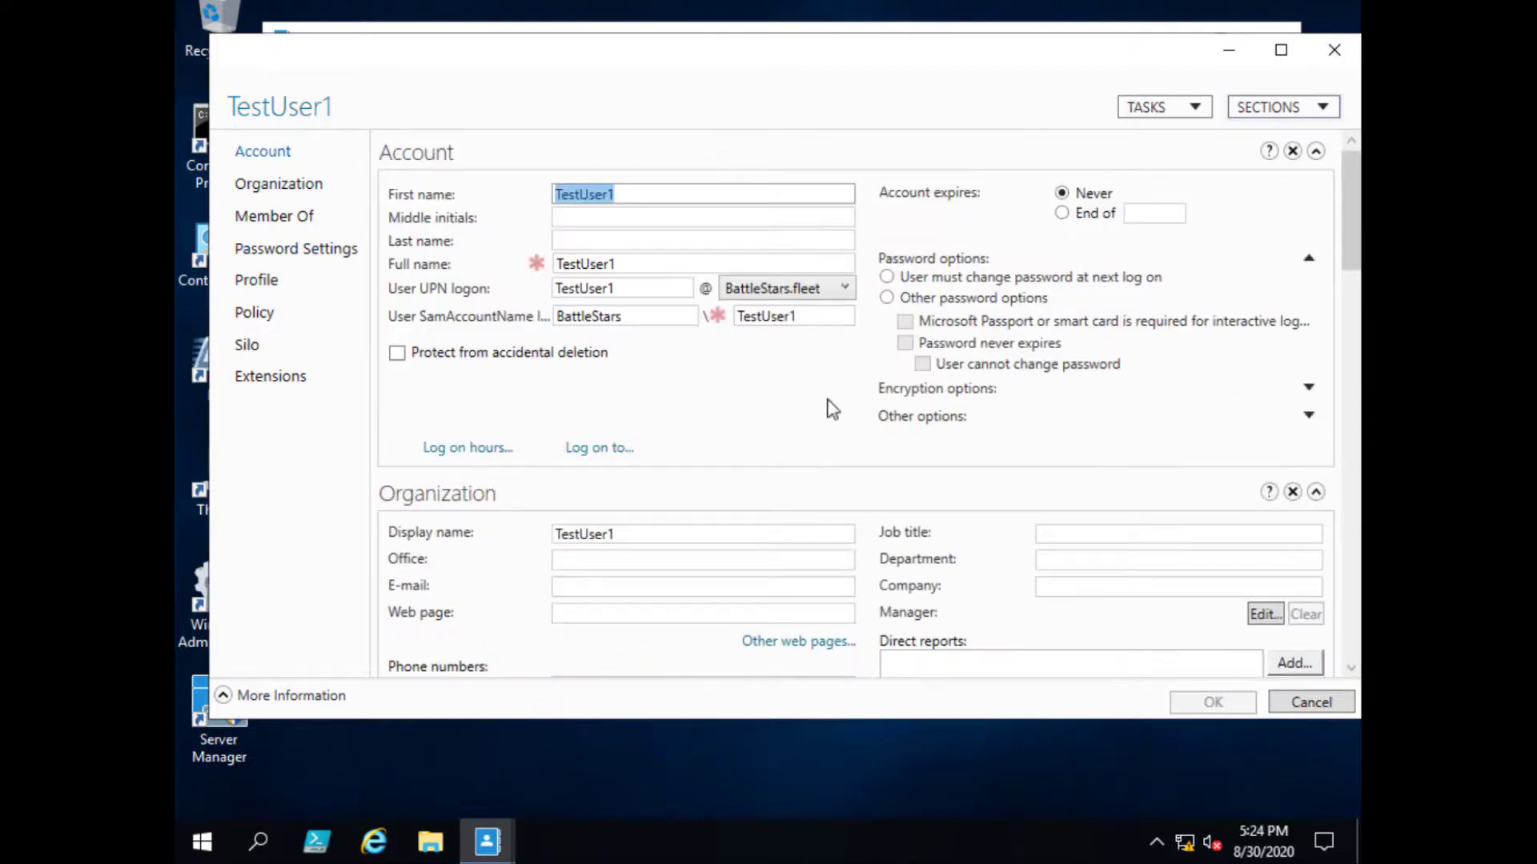
- Expand Other and Encryption options, then view Profile, Authentication Policy and Silo sections
click(1309, 416)
click(1308, 388)
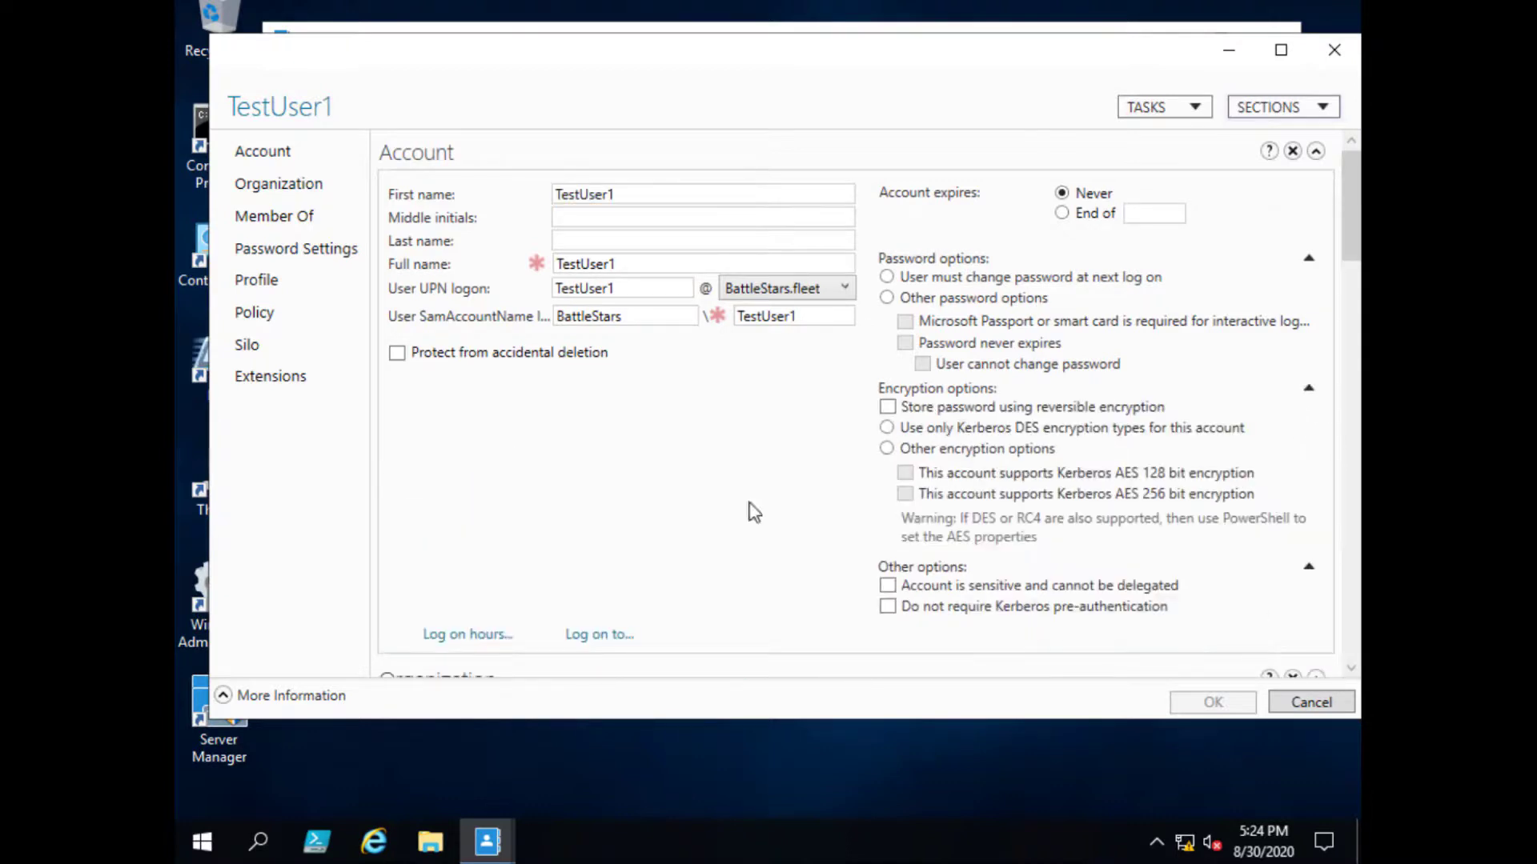
click(244, 282)
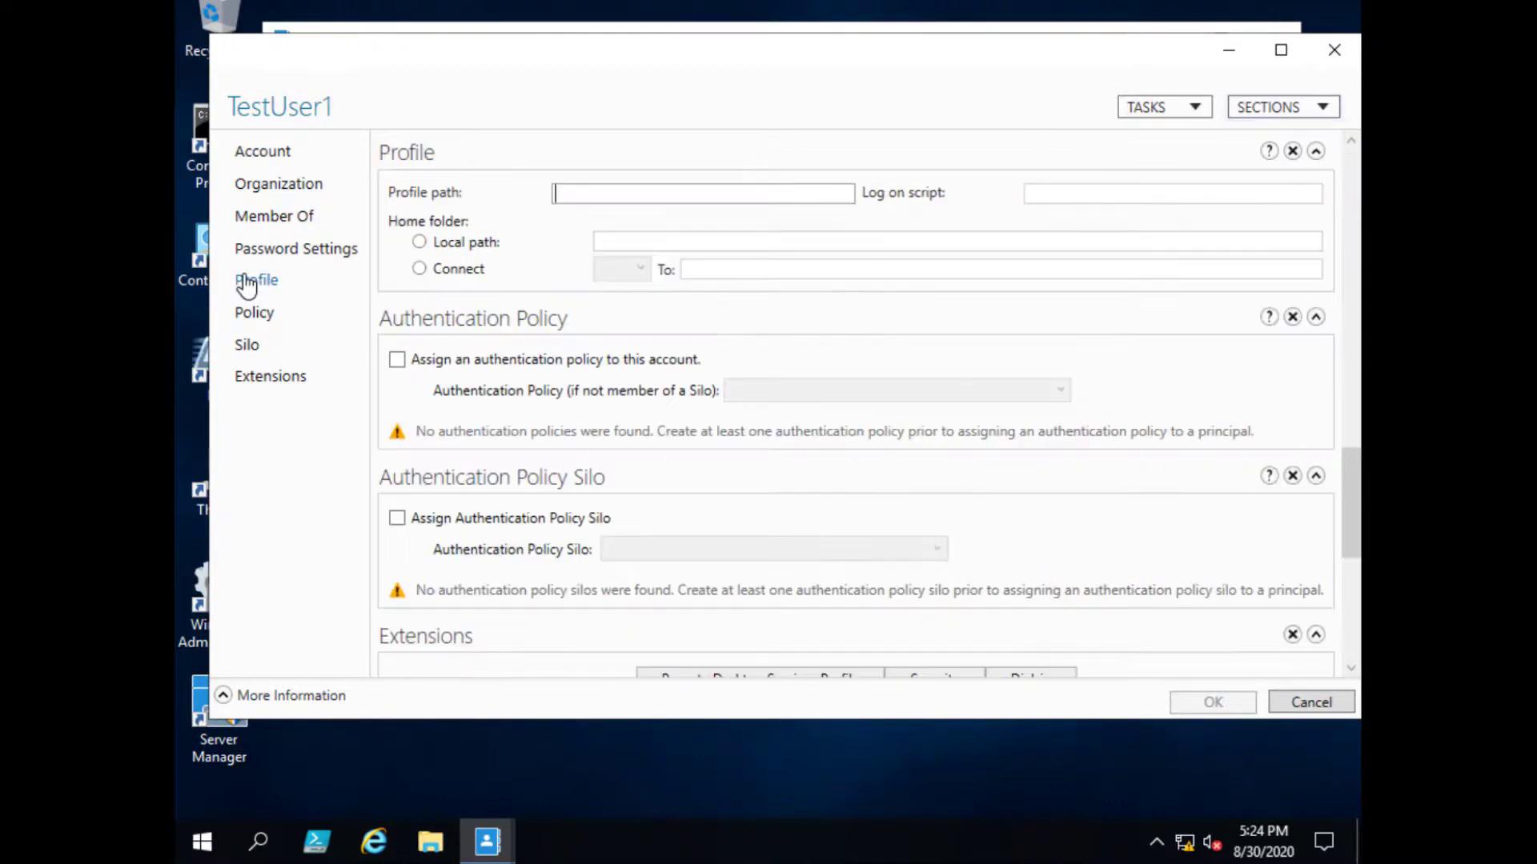
click(256, 314)
click(251, 346)
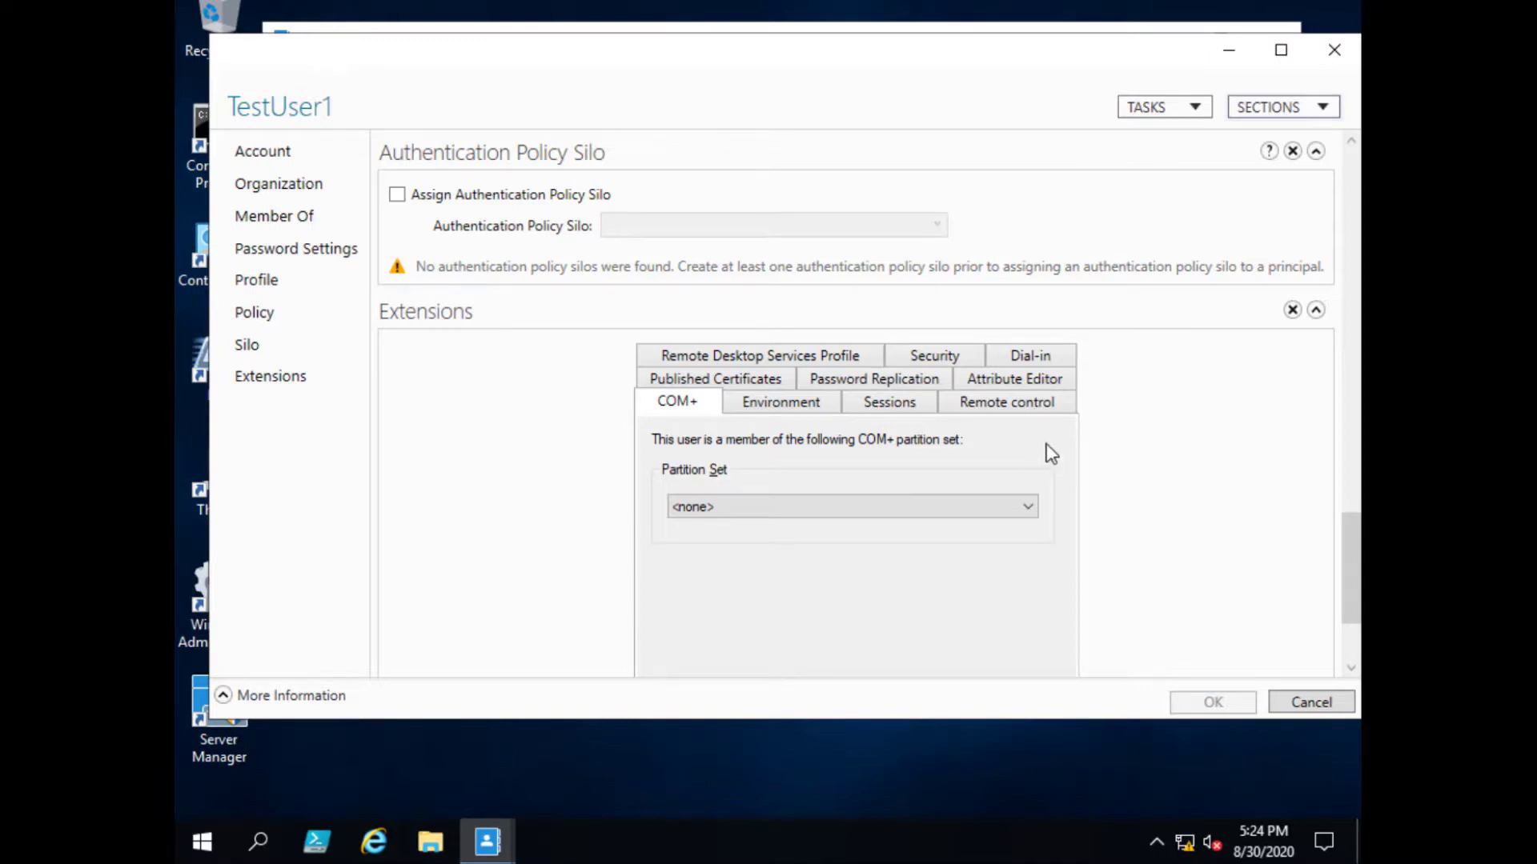
- Scroll through TestUser1's raw attributes in the Attribute Editor, then cancel without saving
click(1028, 383)
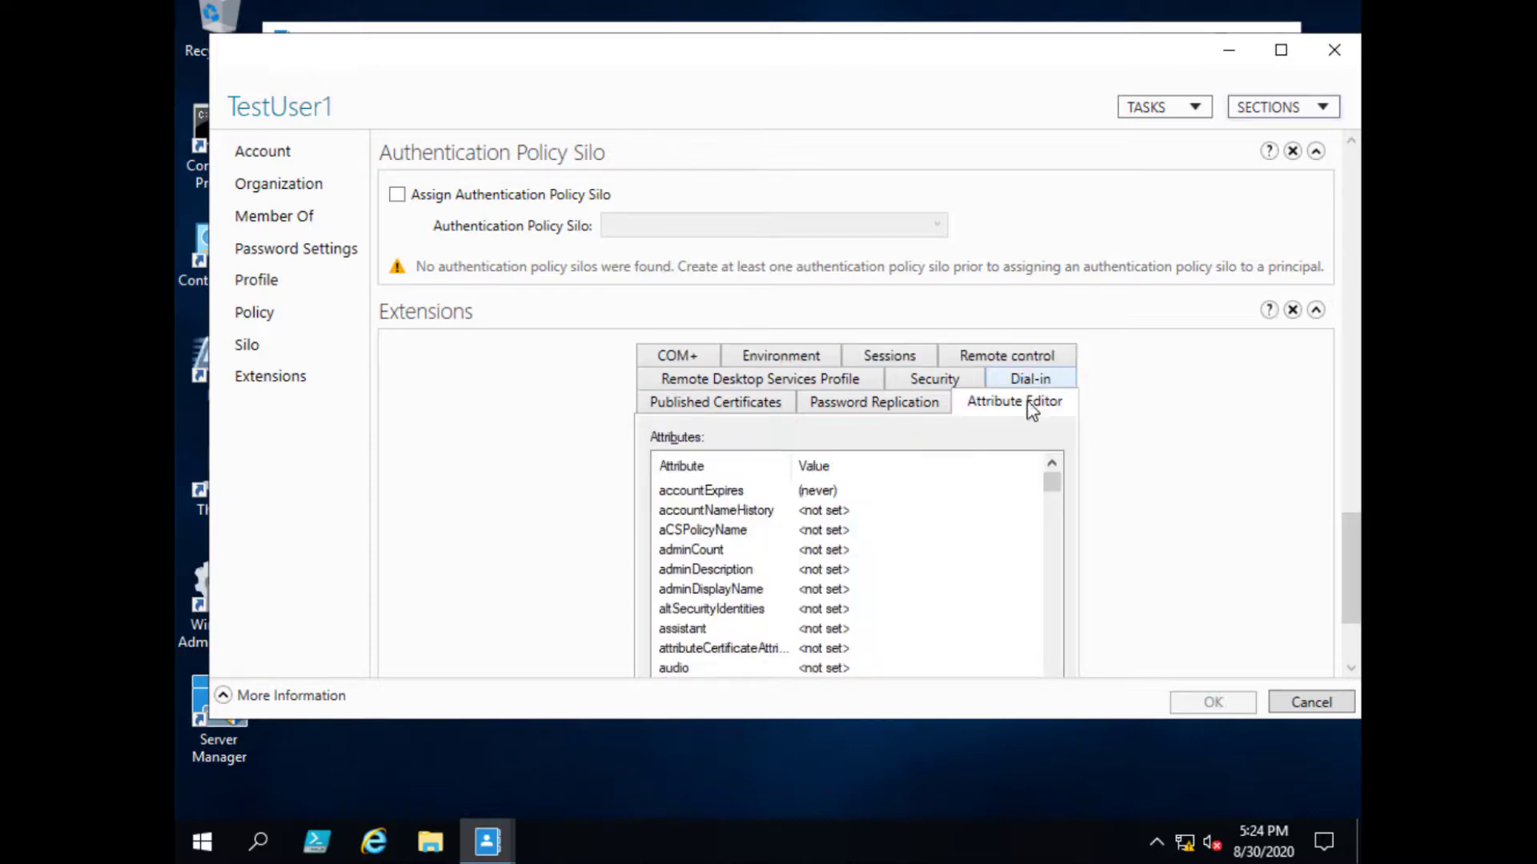
drag(1053, 486, 1053, 512)
click(849, 570)
scroll(853, 580, down, 5)
click(853, 588)
scroll(896, 612, down, 7)
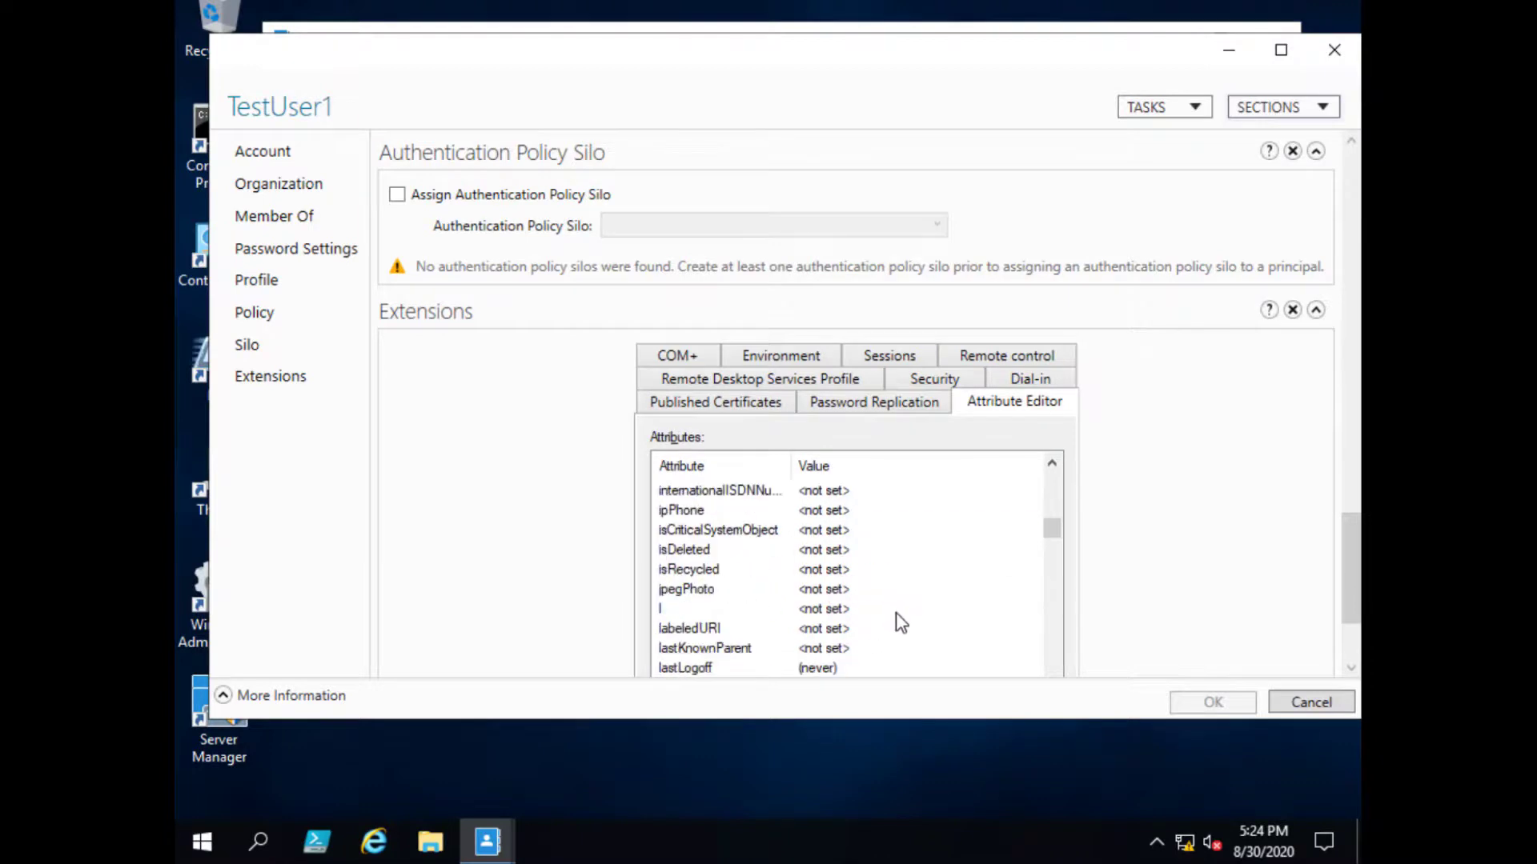
scroll(895, 612, down, 2)
scroll(896, 612, down, 2)
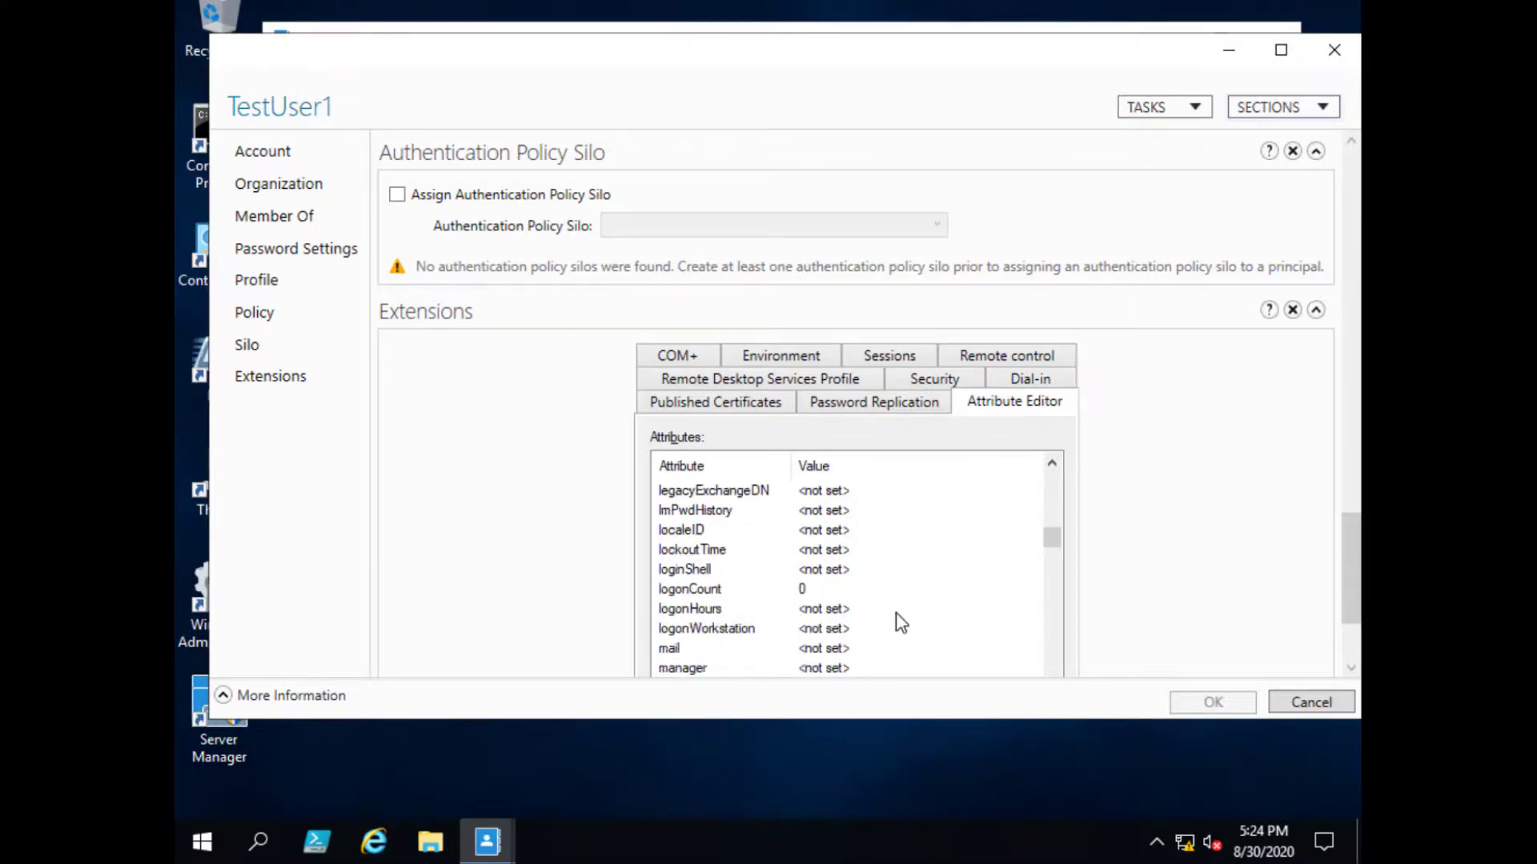
click(880, 534)
scroll(968, 578, up, 7)
scroll(969, 577, up, 5)
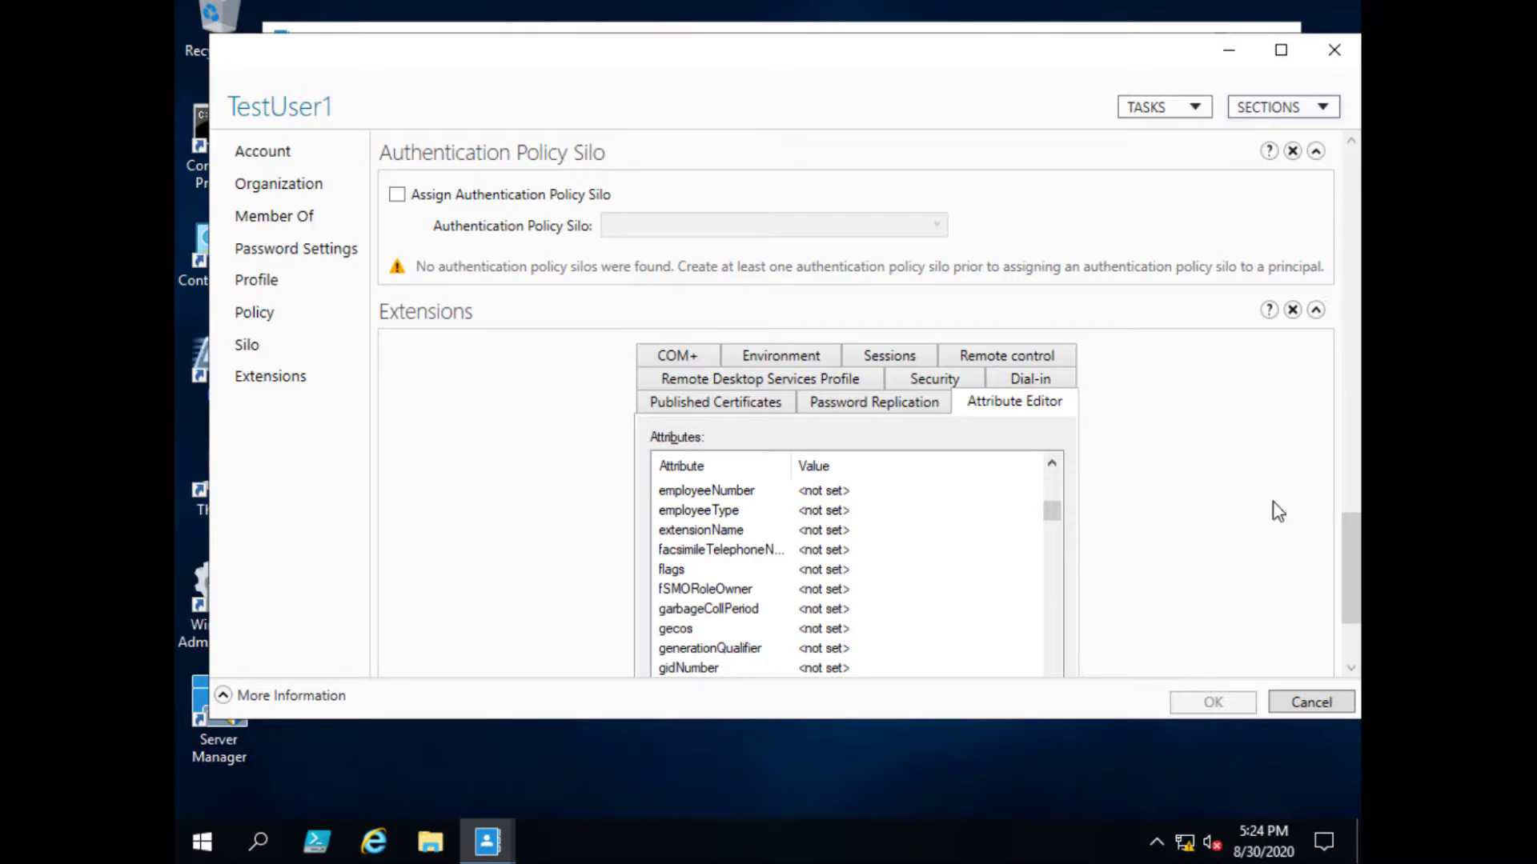
click(1330, 704)
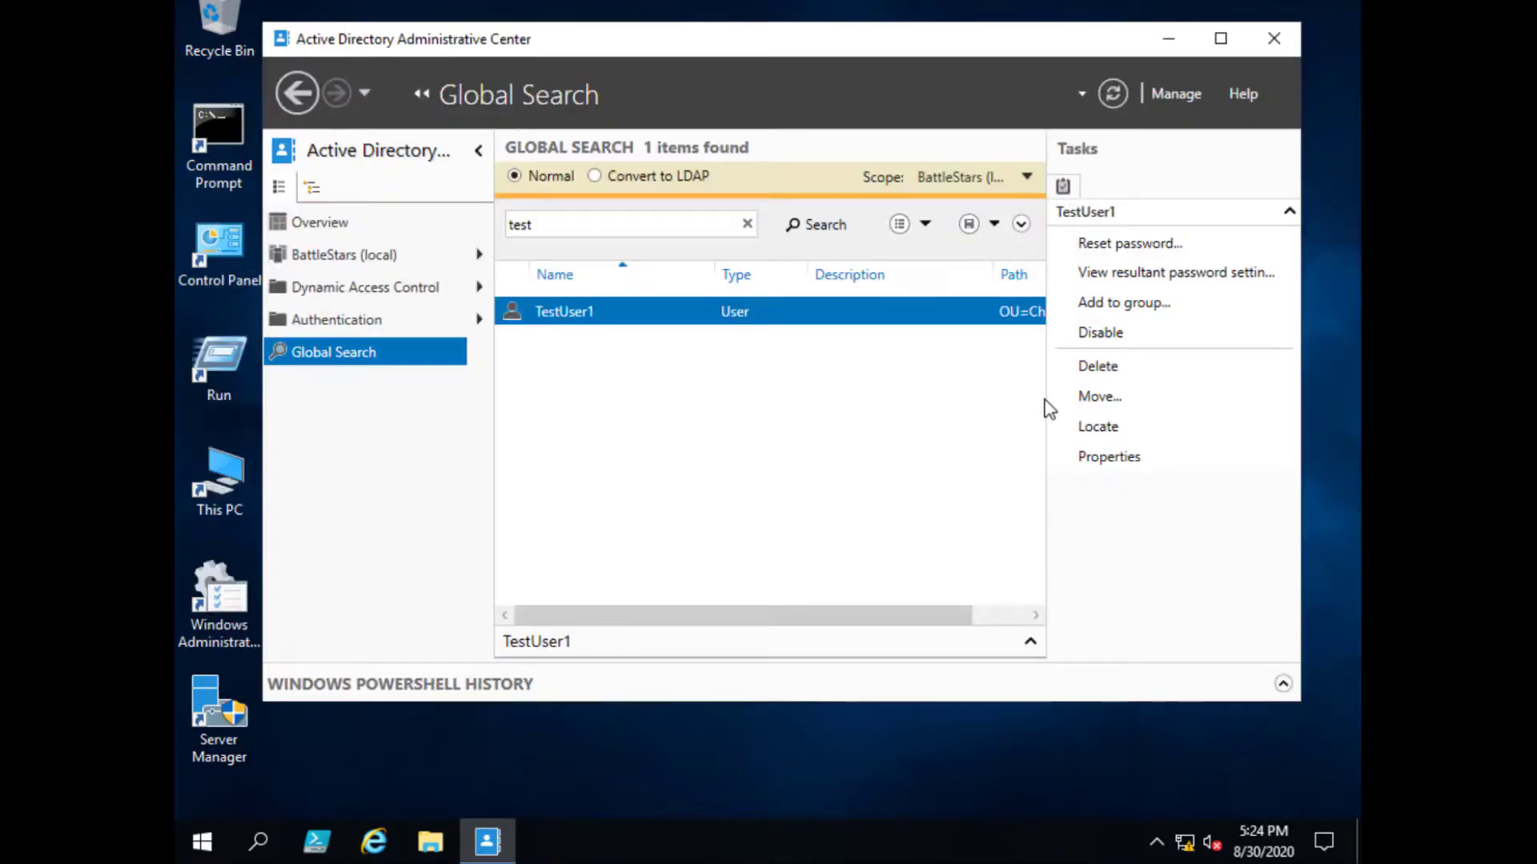
- Replace the Global Search term with another user's first name and open the found account's properties
double_click(516, 225)
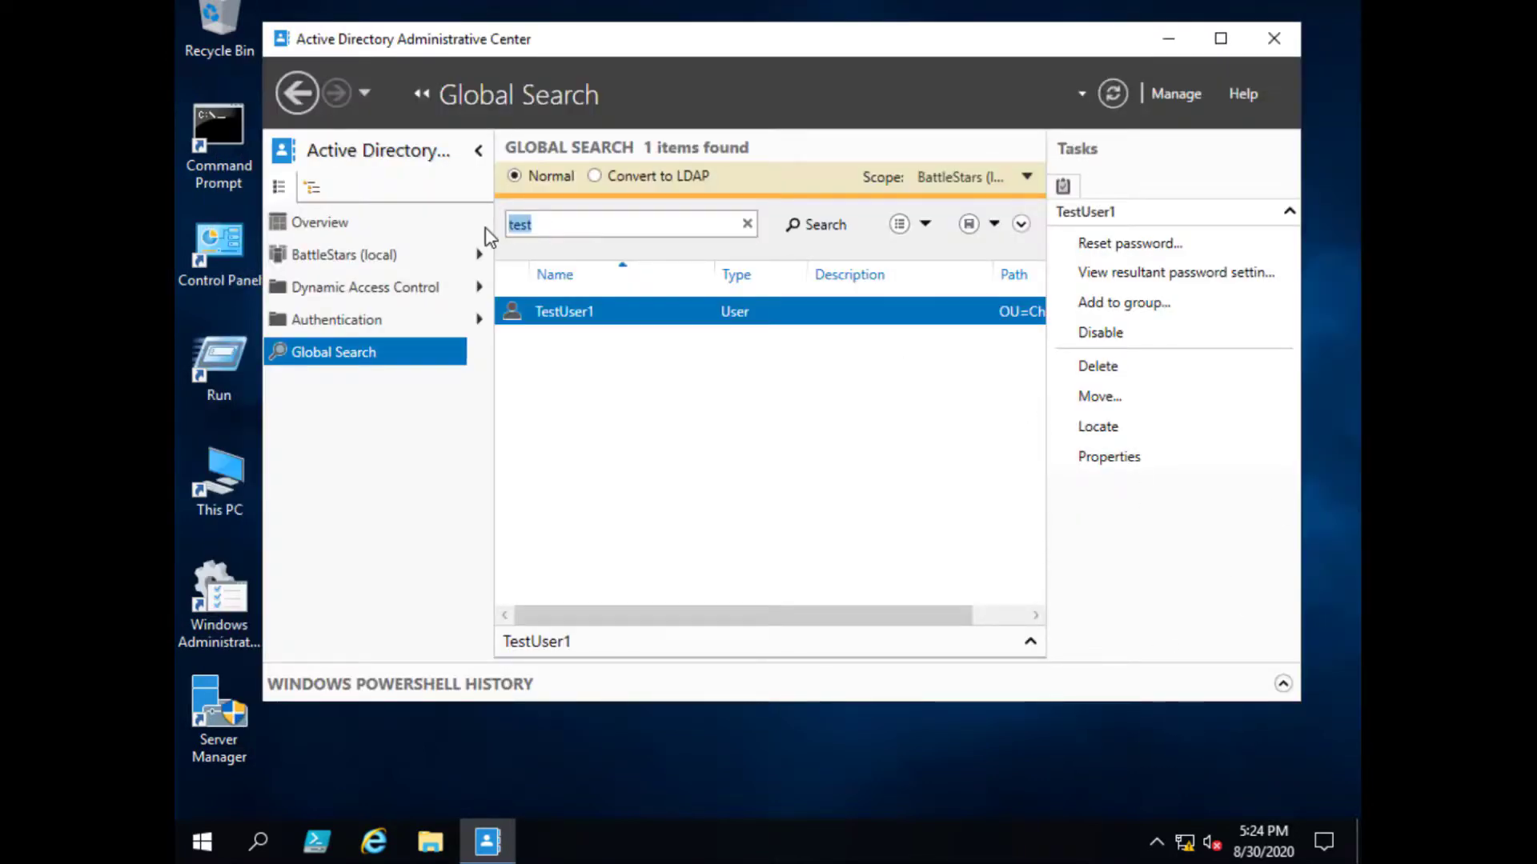
text(carly)
double_click(703, 316)
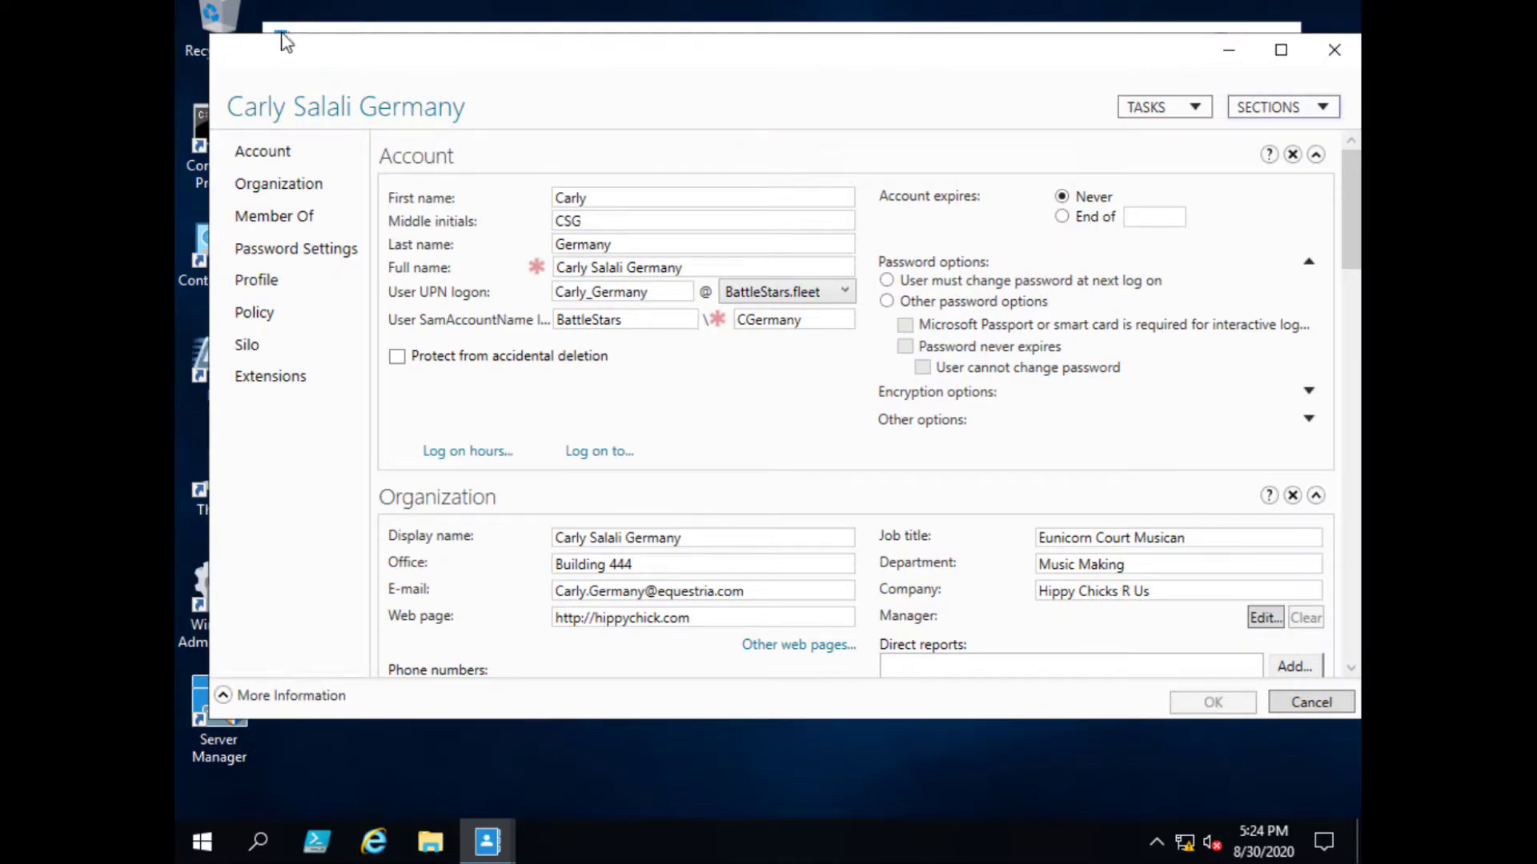
- Review the Organization, Member Of, password, Profile, Authentication Policy, Silo and Extensions sections, then close the sheet
click(272, 189)
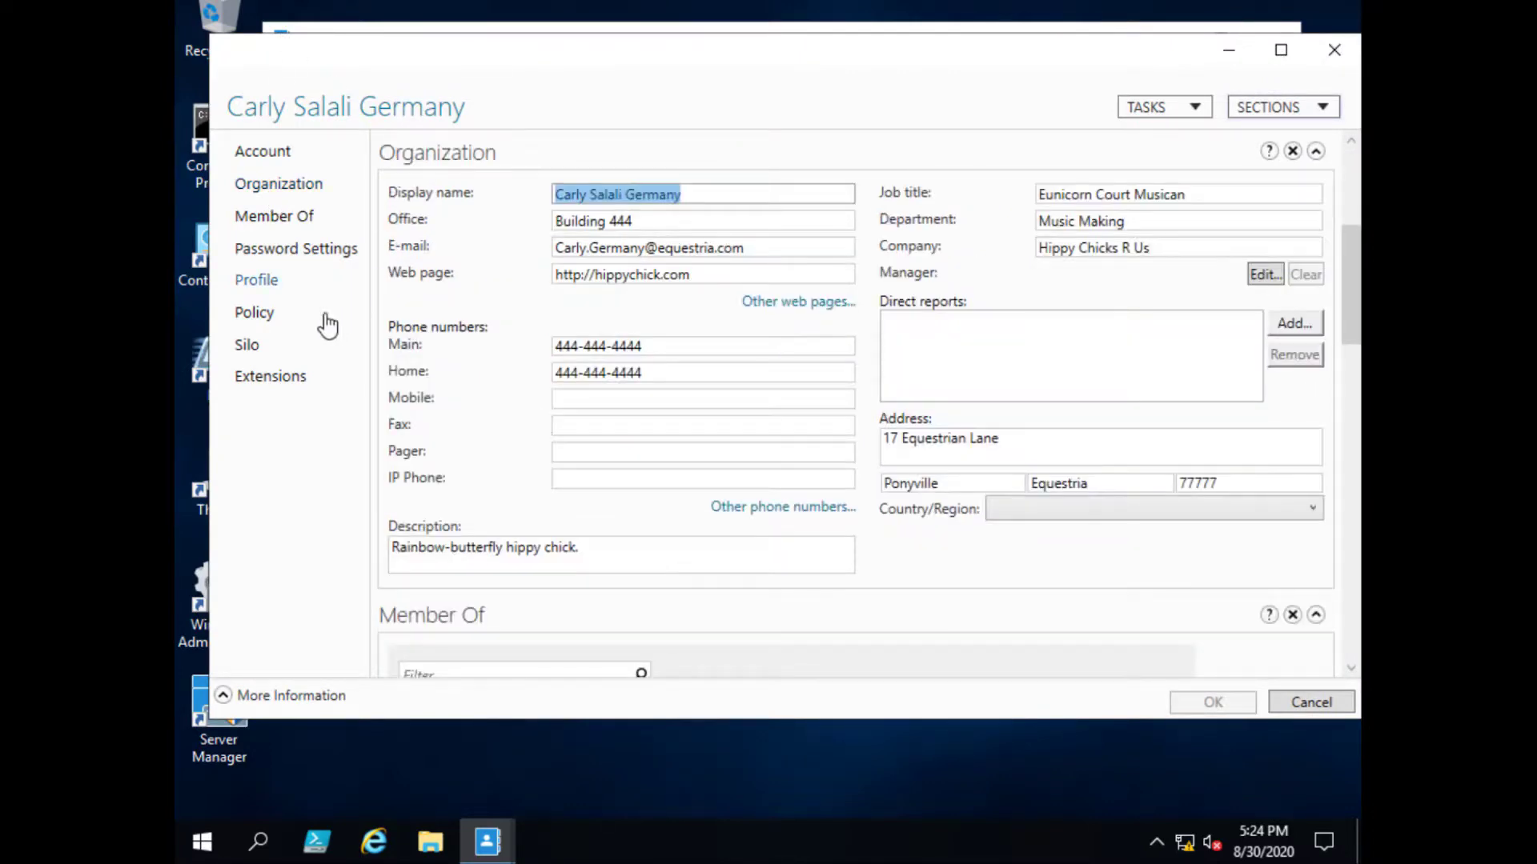
click(275, 218)
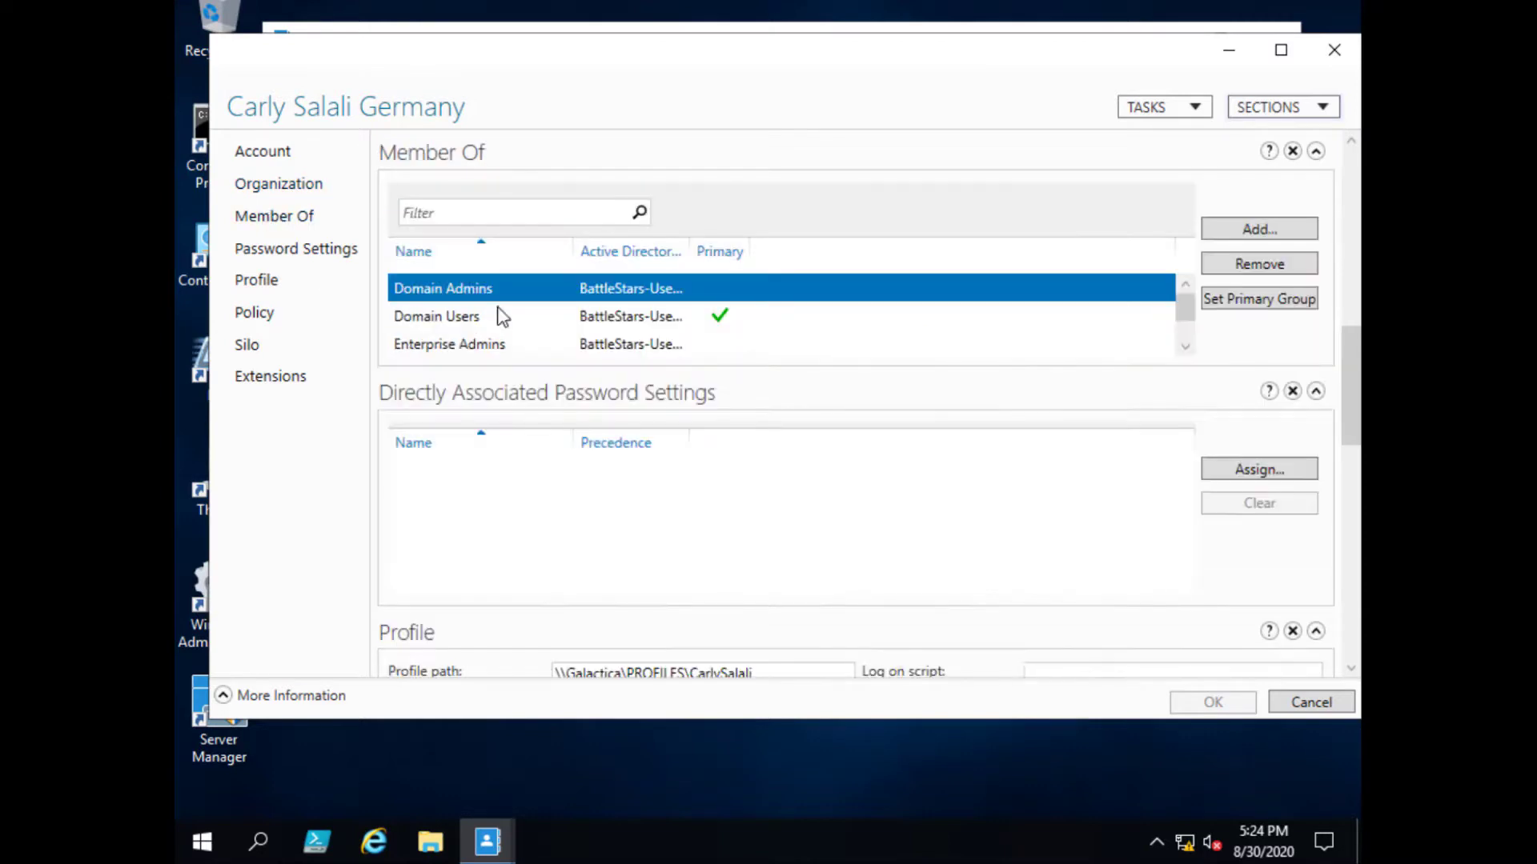
click(304, 253)
click(272, 289)
click(261, 316)
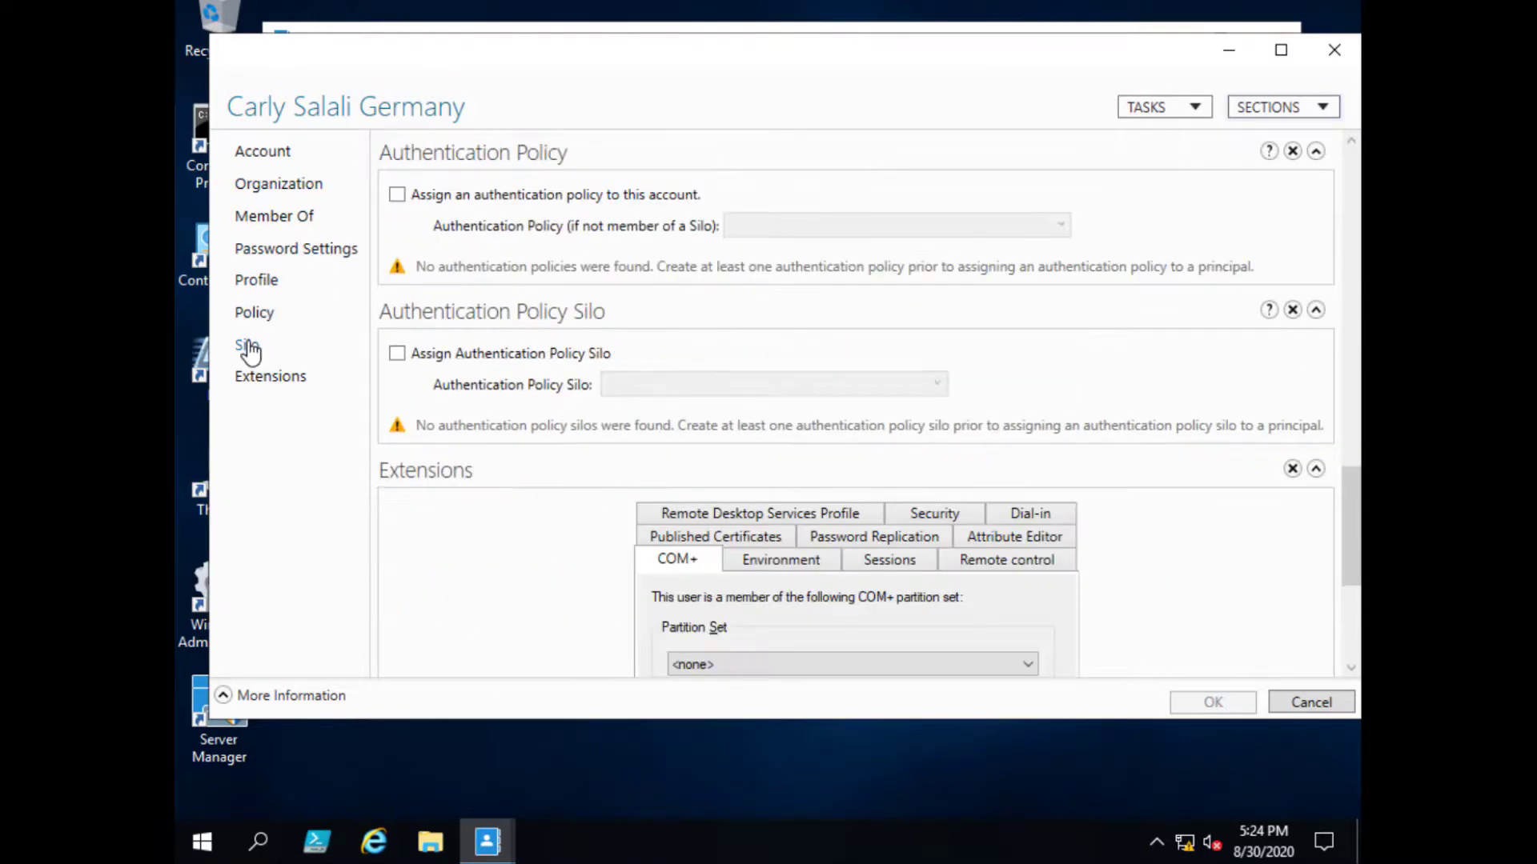
click(248, 346)
click(289, 383)
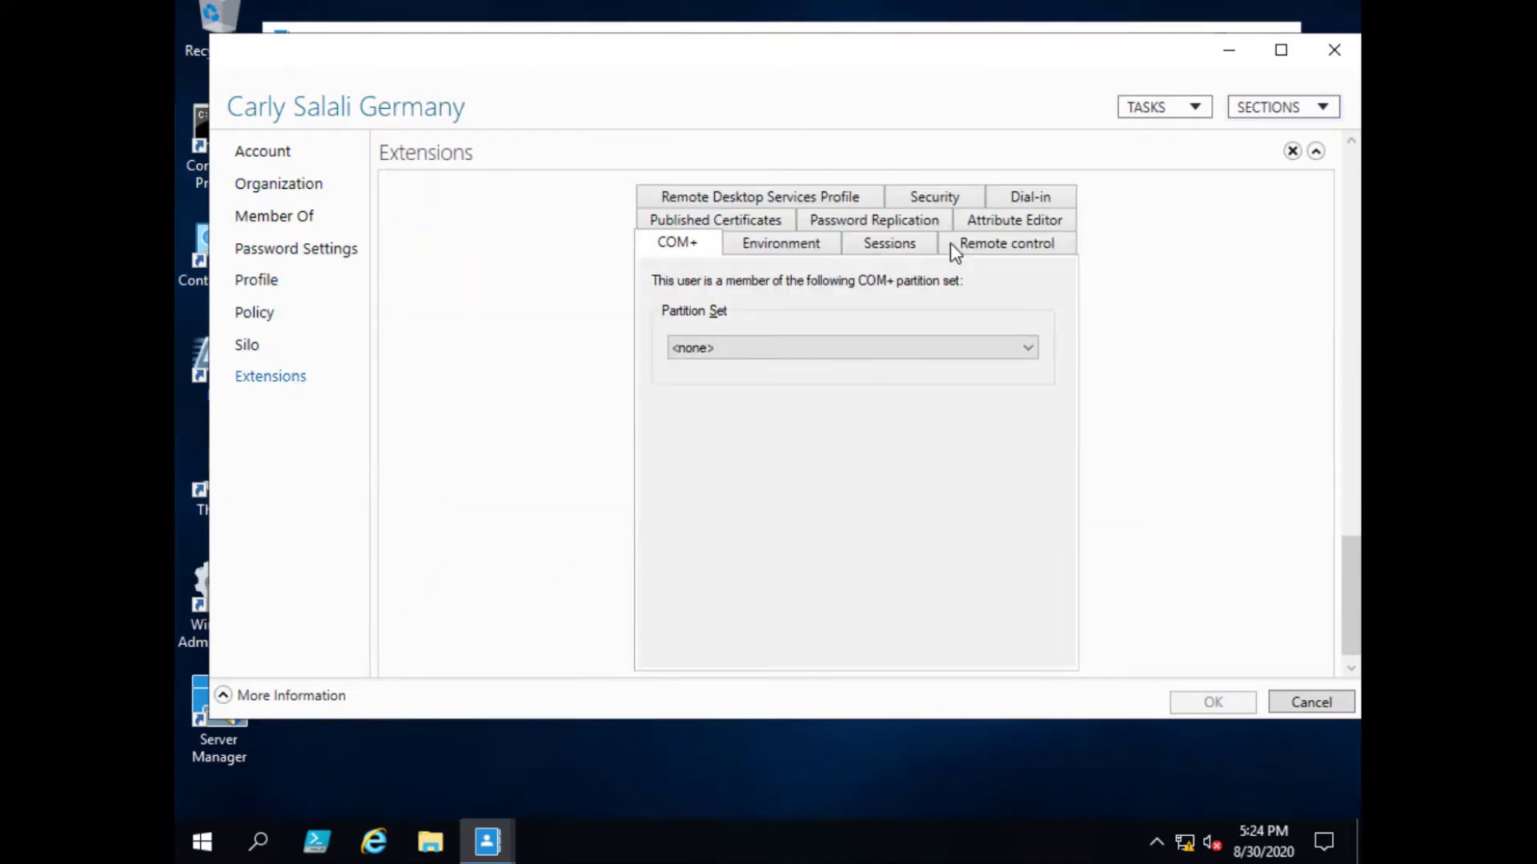
click(1333, 50)
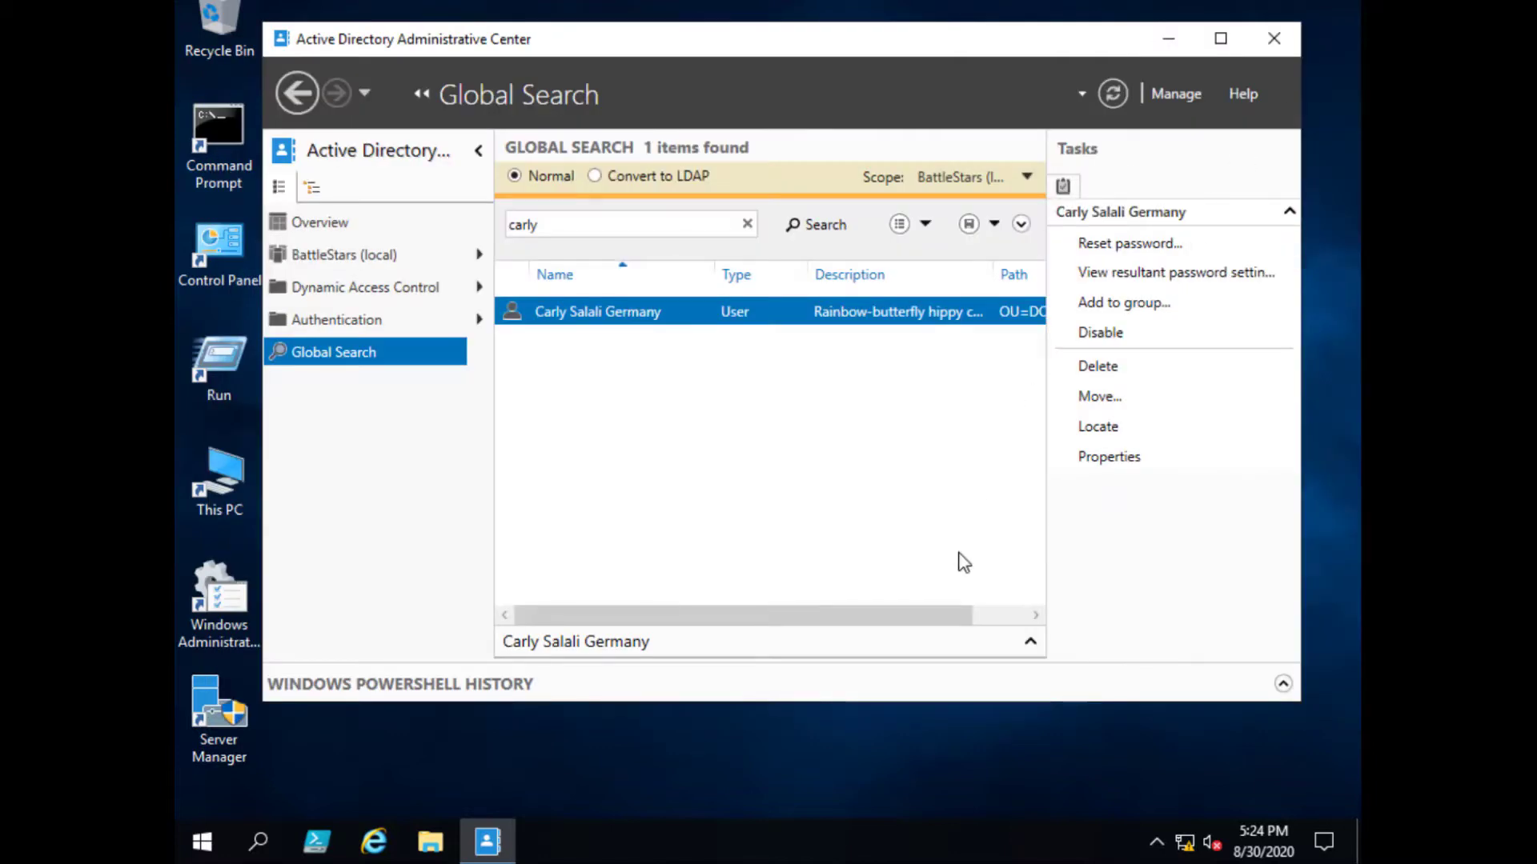